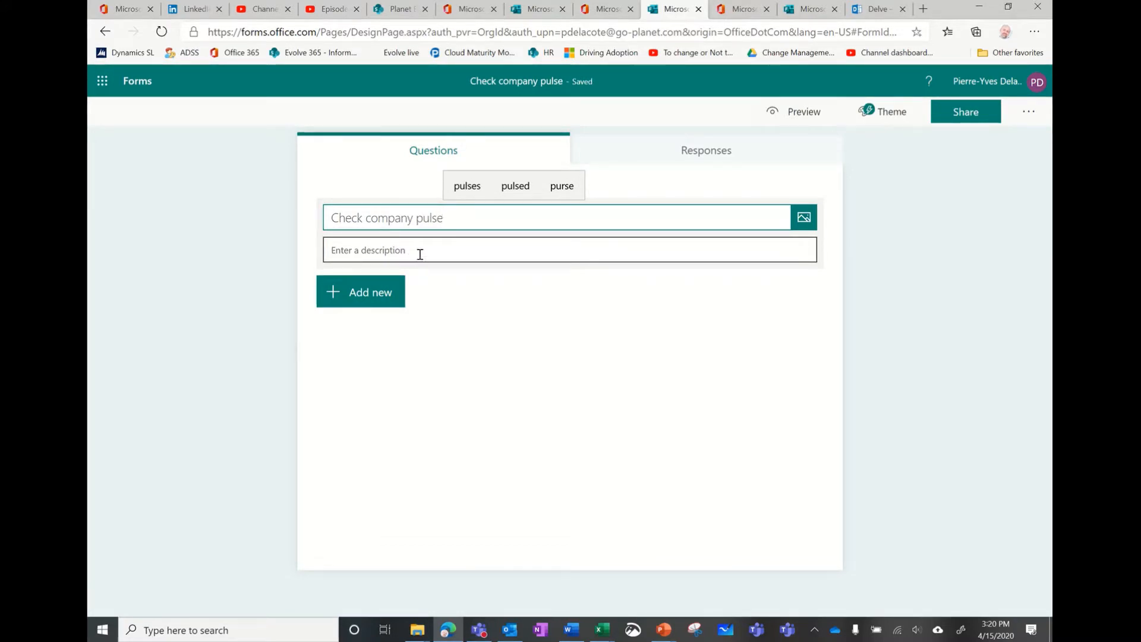
# Step: Insert the Planet logo from the Pictures folder as the image in the form's header
pyautogui.click(420, 253)
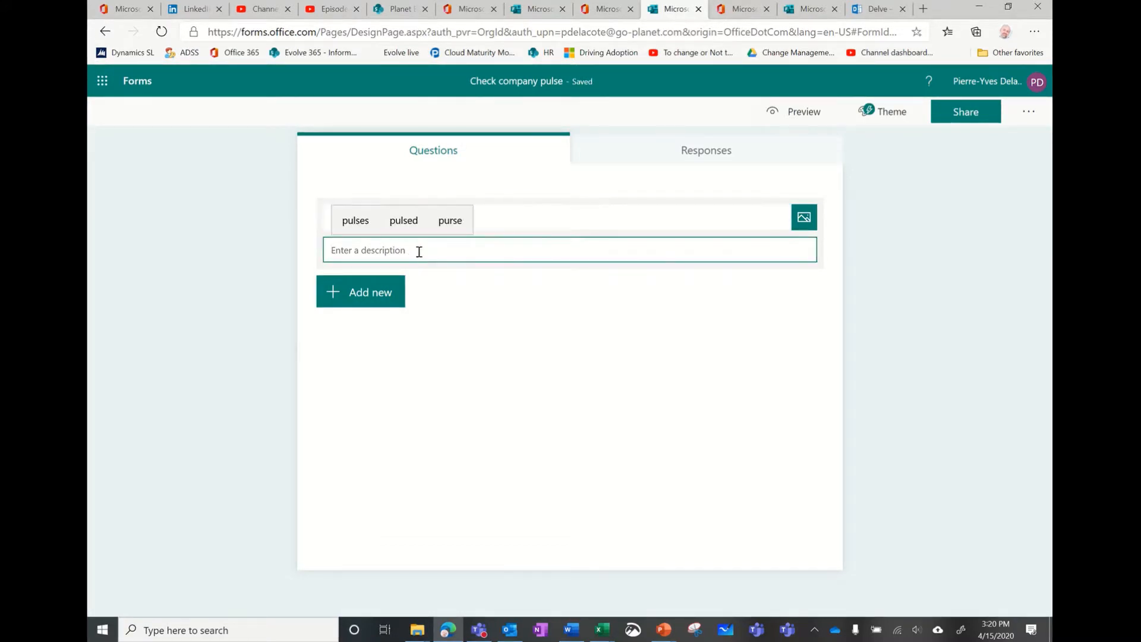
pyautogui.click(804, 218)
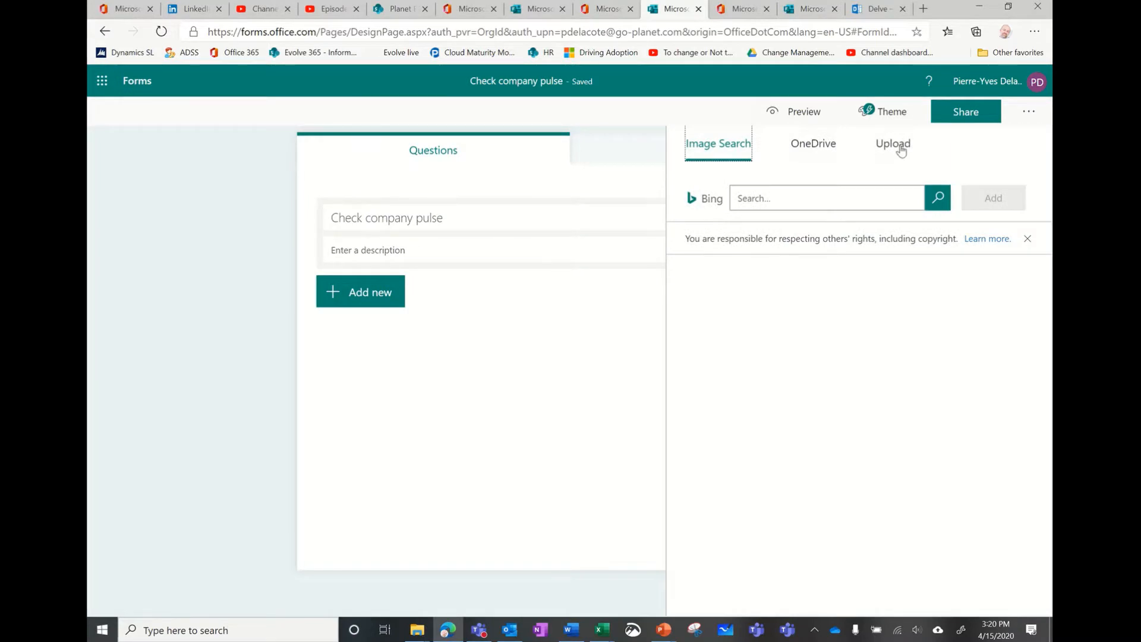
pyautogui.click(901, 151)
pyautogui.scroll(-5, 416, 208)
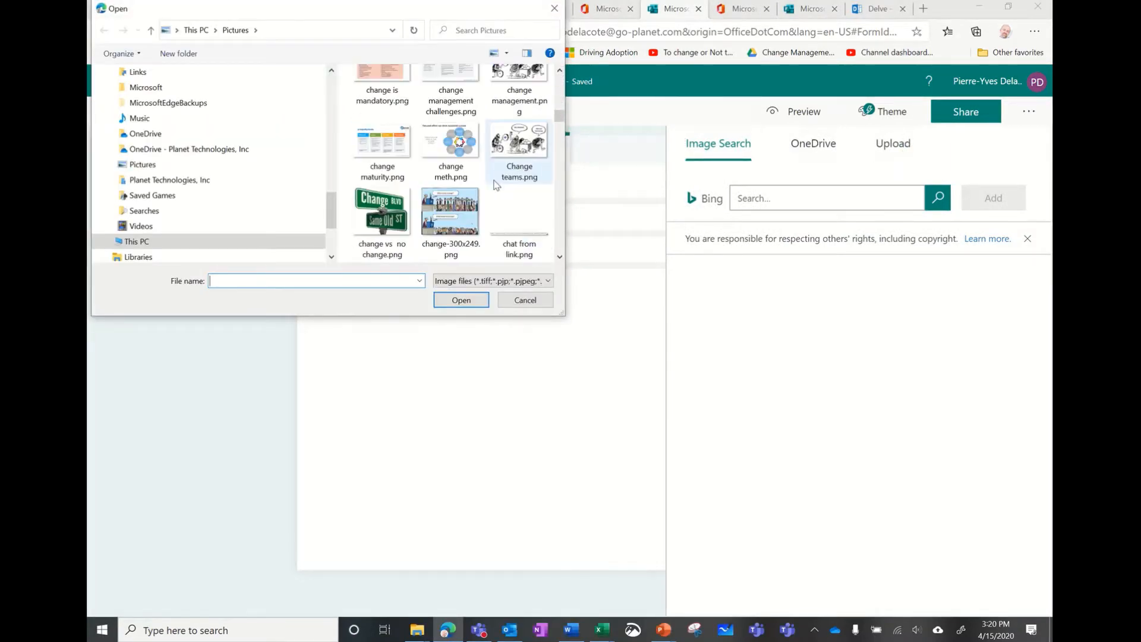
pyautogui.scroll(-15, 495, 185)
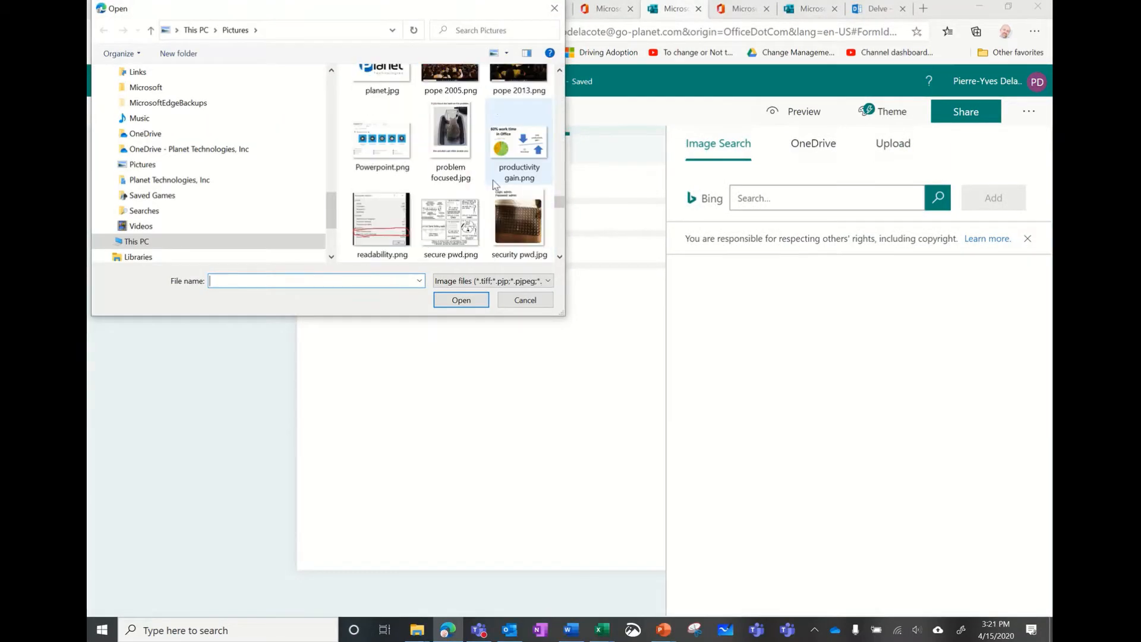
pyautogui.scroll(-15, 493, 180)
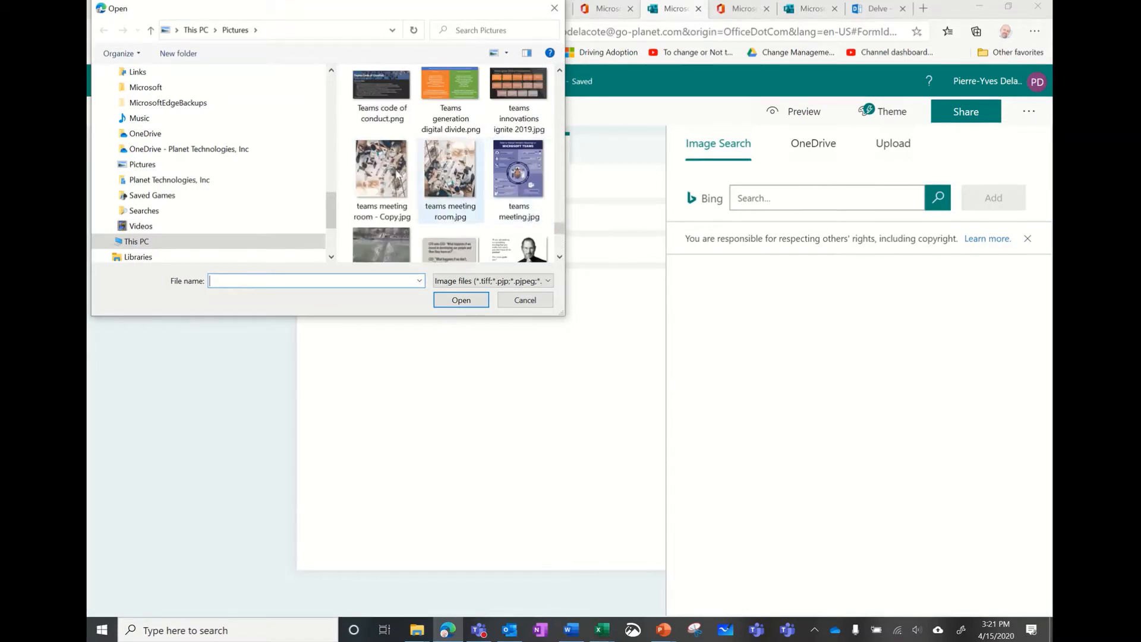
pyautogui.click(399, 175)
pyautogui.scroll(20, 416, 179)
pyautogui.scroll(-2, 440, 181)
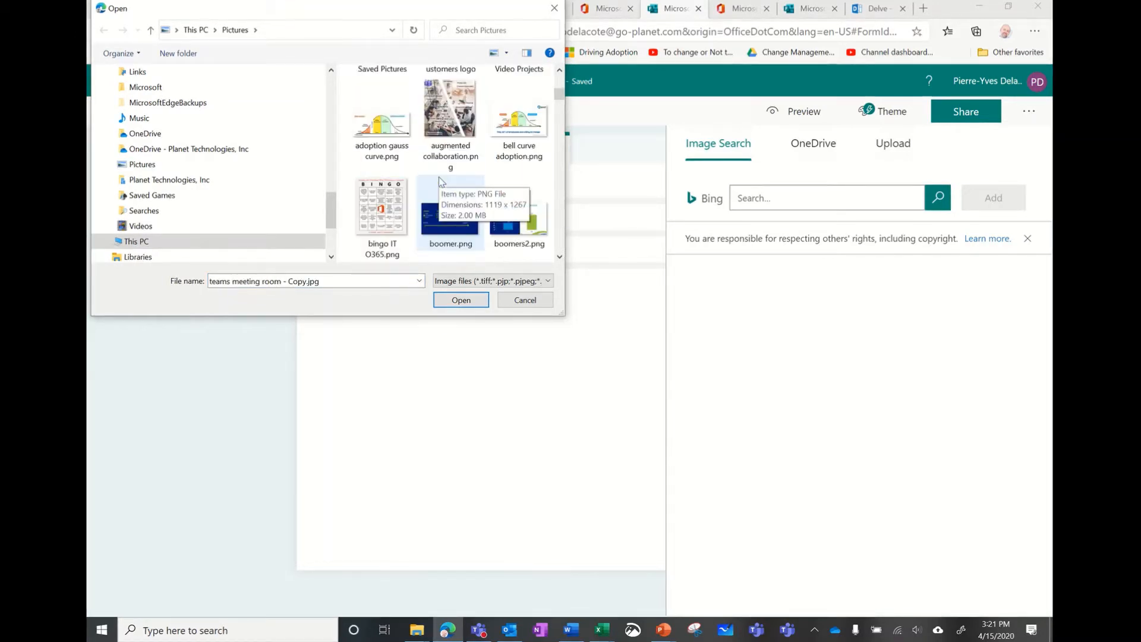
pyautogui.scroll(-10, 439, 181)
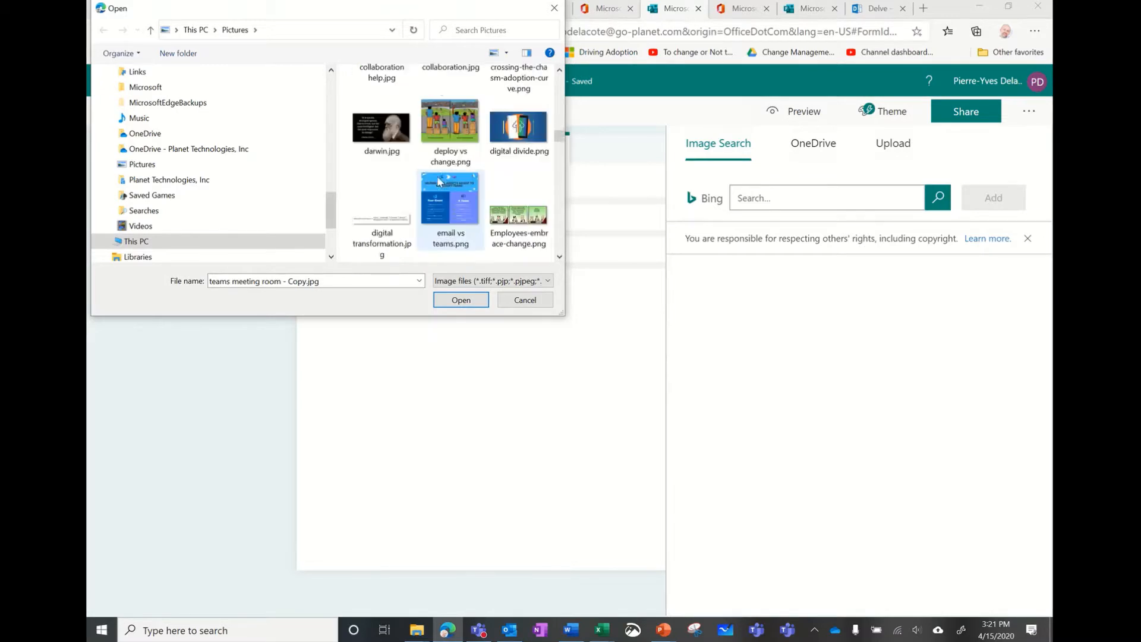
pyautogui.scroll(-10, 439, 181)
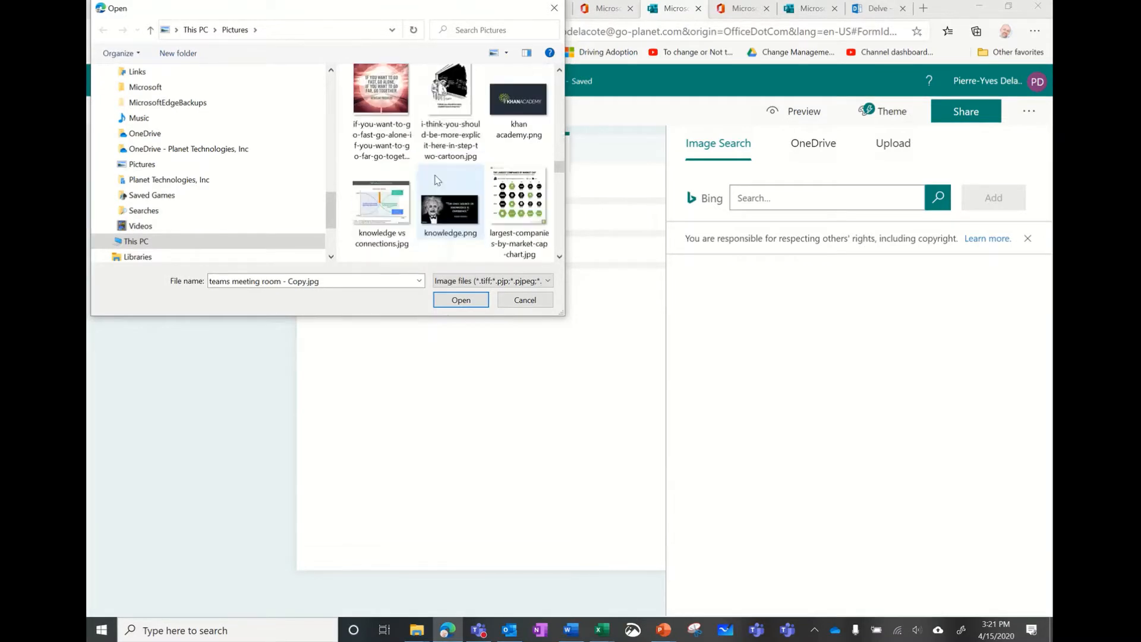
pyautogui.scroll(-10, 437, 181)
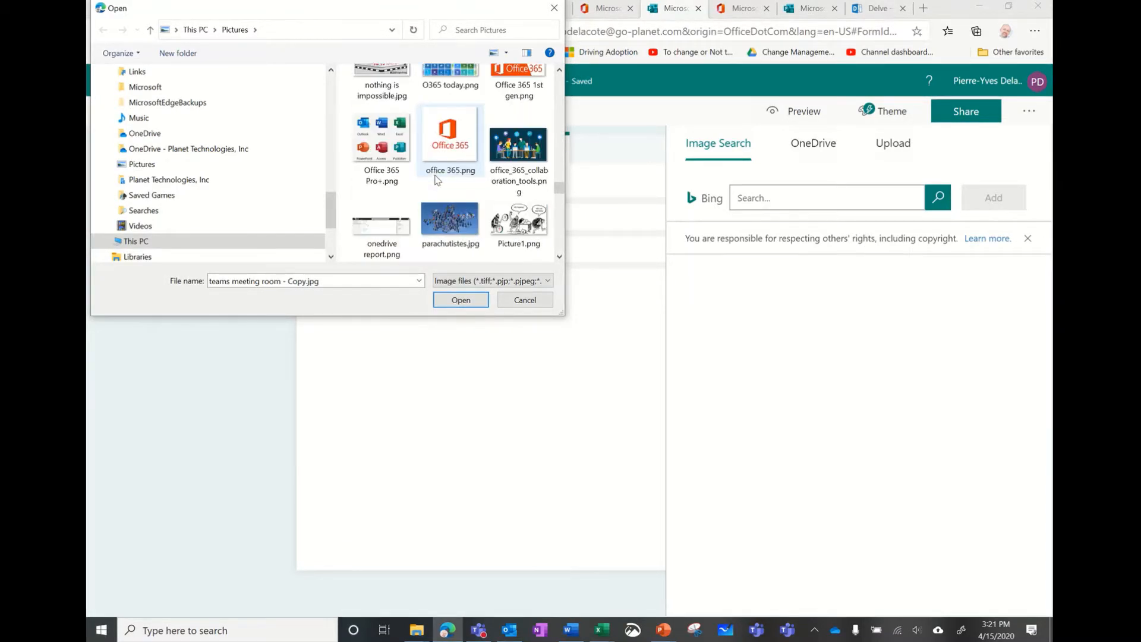
pyautogui.scroll(-3, 440, 181)
pyautogui.doubleClick(461, 253)
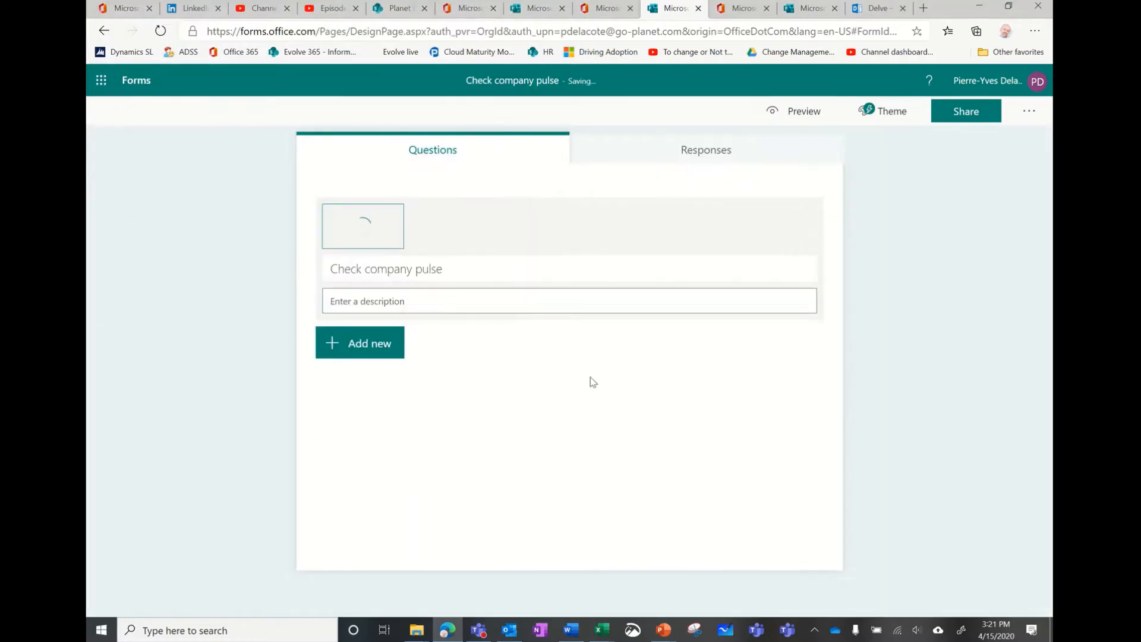
# Step: Add a Choice question to the form with the text "How do you feel so far today"
pyautogui.click(371, 349)
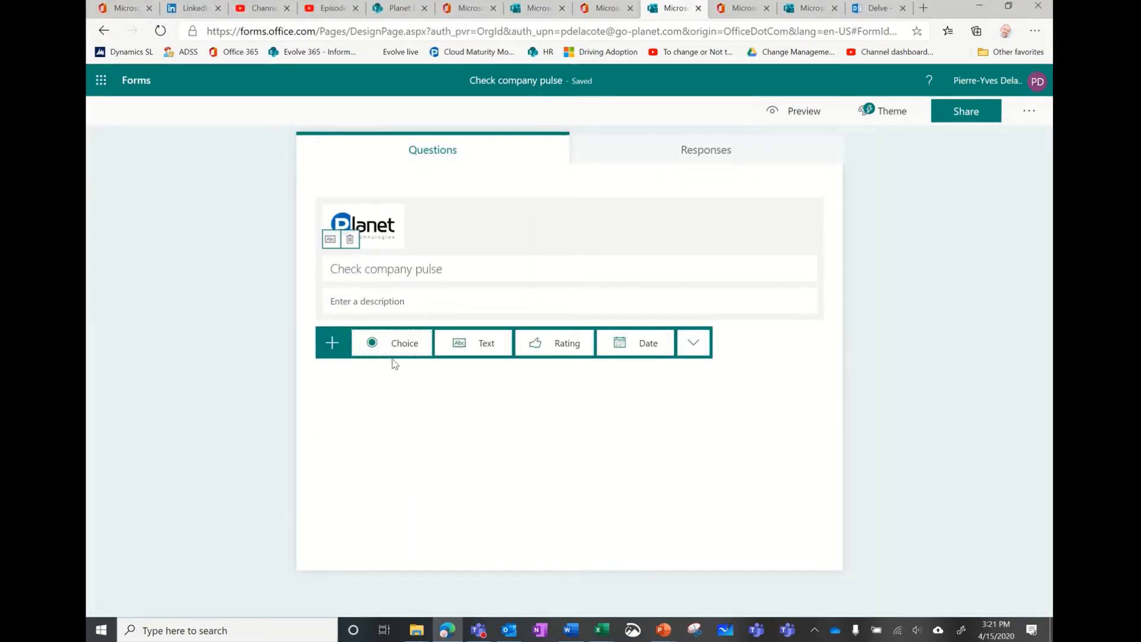
pyautogui.click(694, 345)
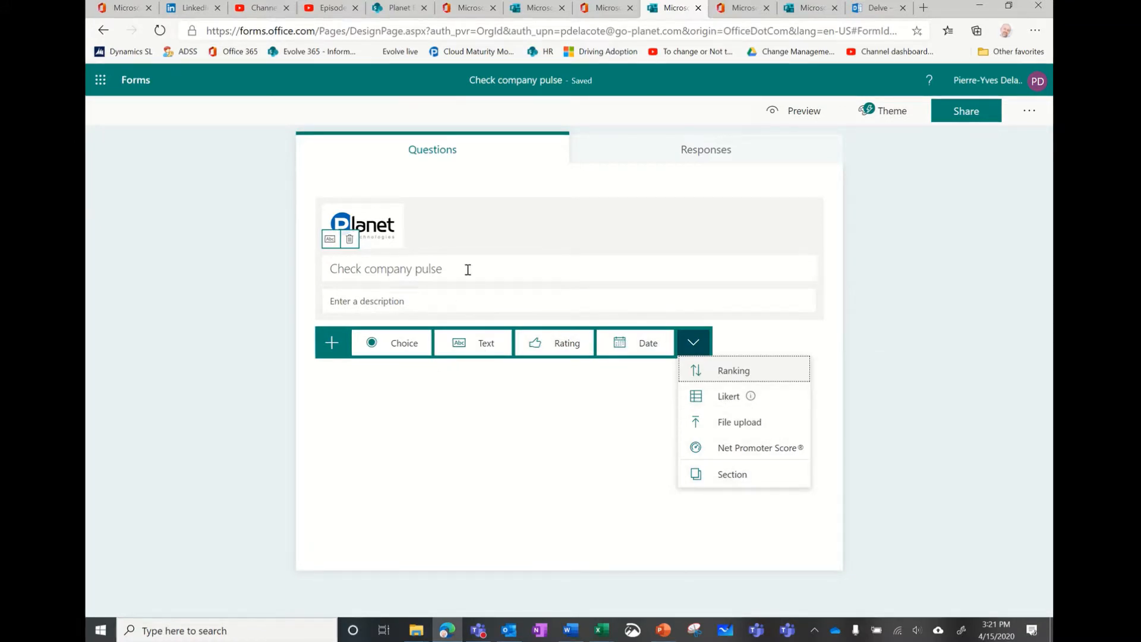
pyautogui.click(402, 349)
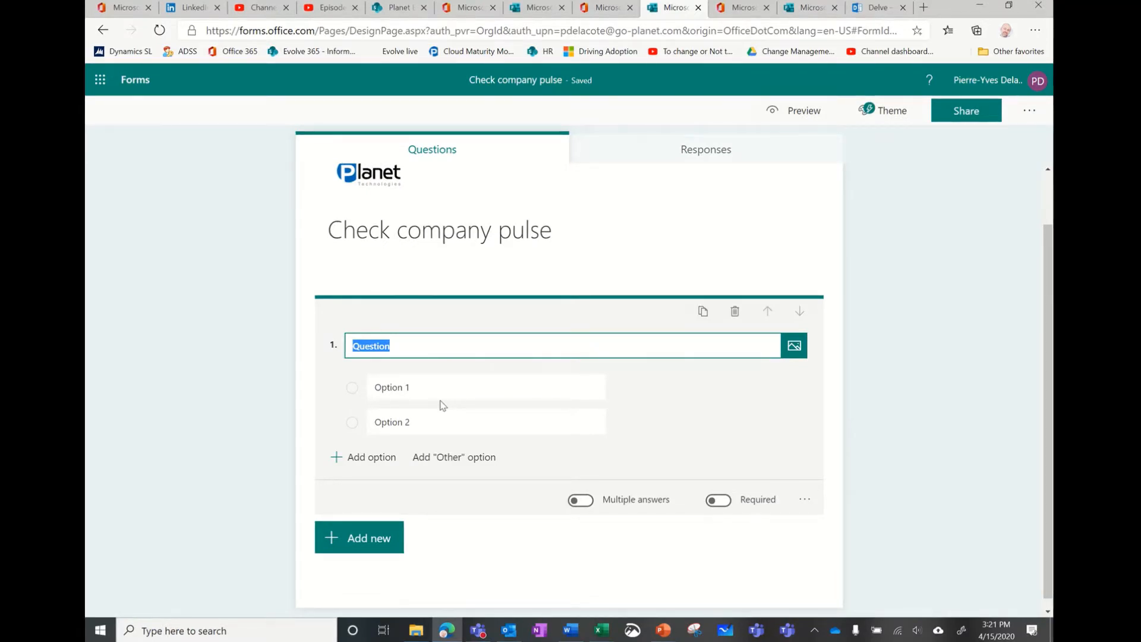
pyautogui.write('How do you')
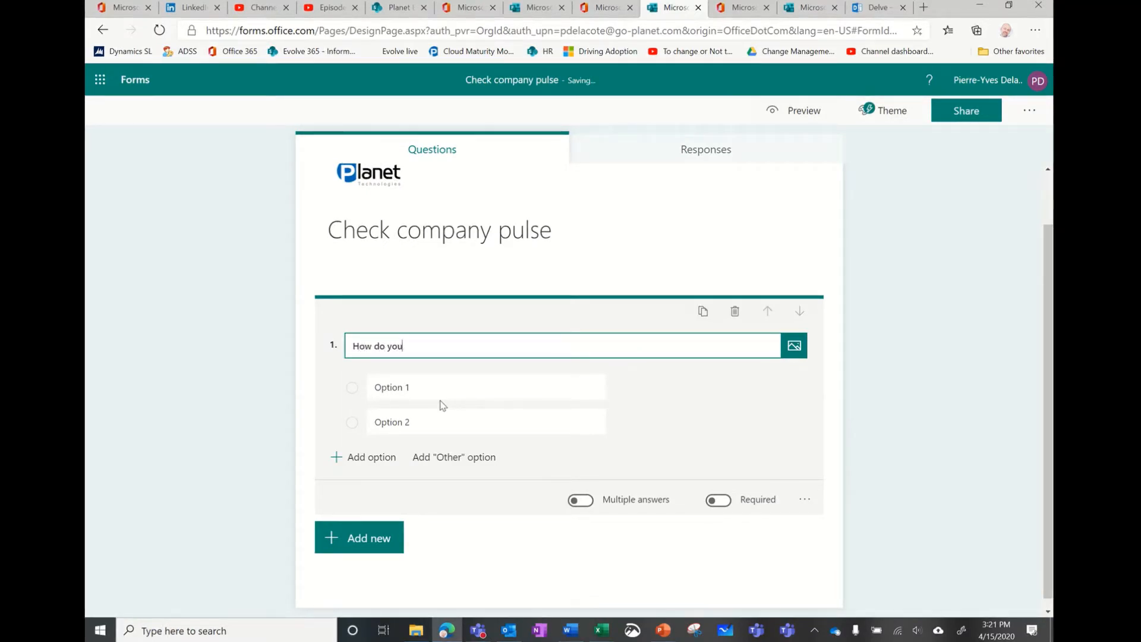
pyautogui.write(' feel to day')
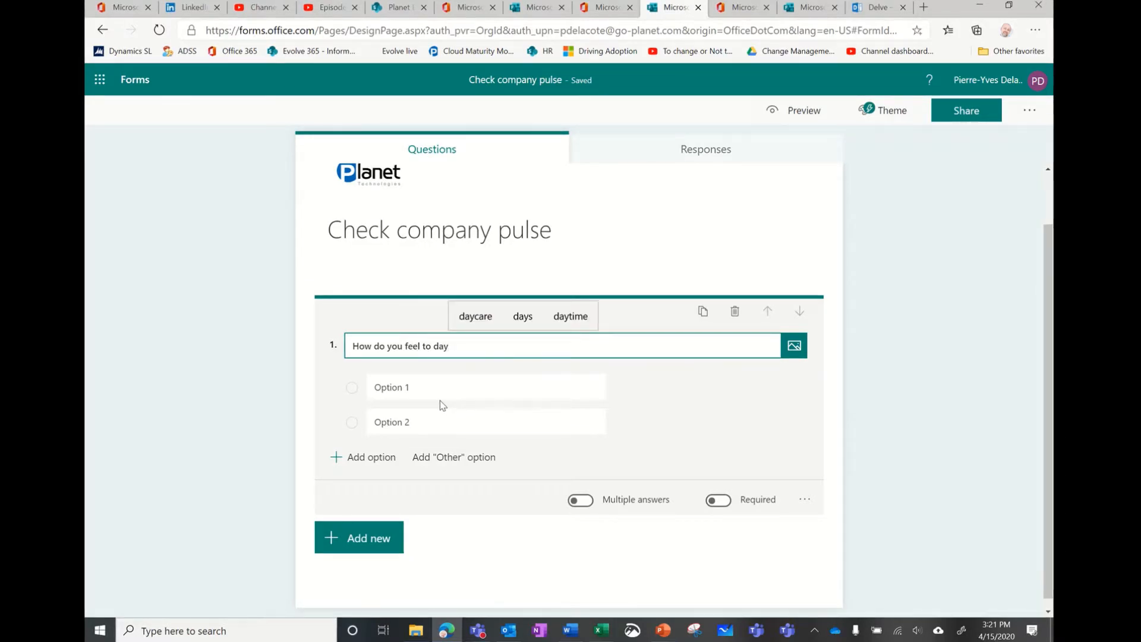
pyautogui.hotkey('ctrl', 'Left')
pyautogui.hotkey('ctrl', 'Left')
pyautogui.hotkey('shift', 'Right')
pyautogui.hotkey('shift', 'Right')
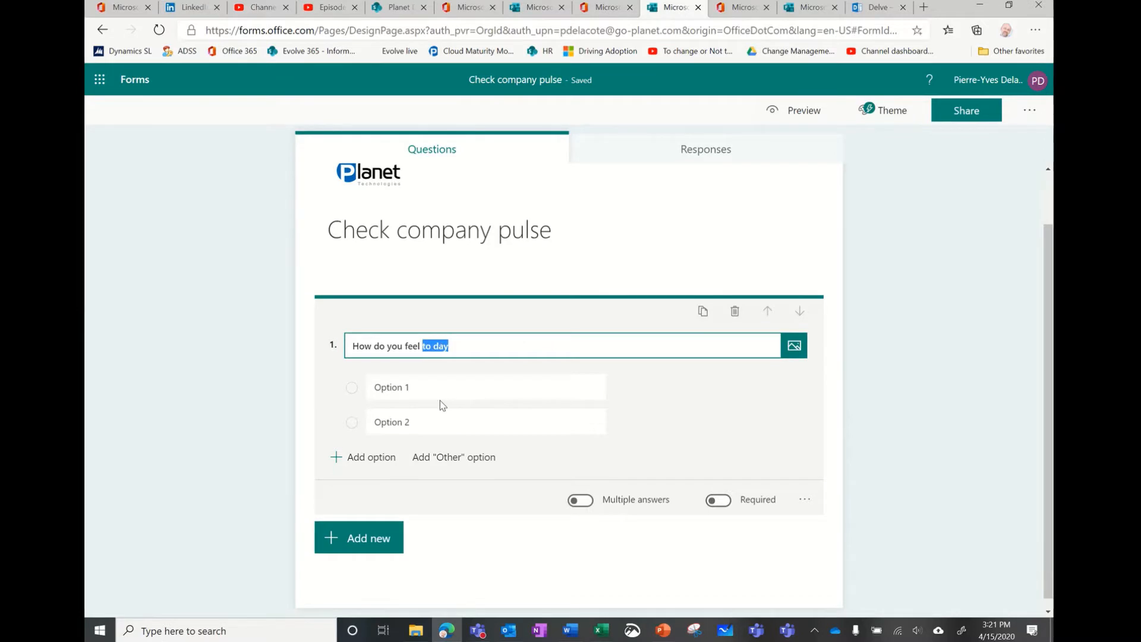
pyautogui.write('so far to')
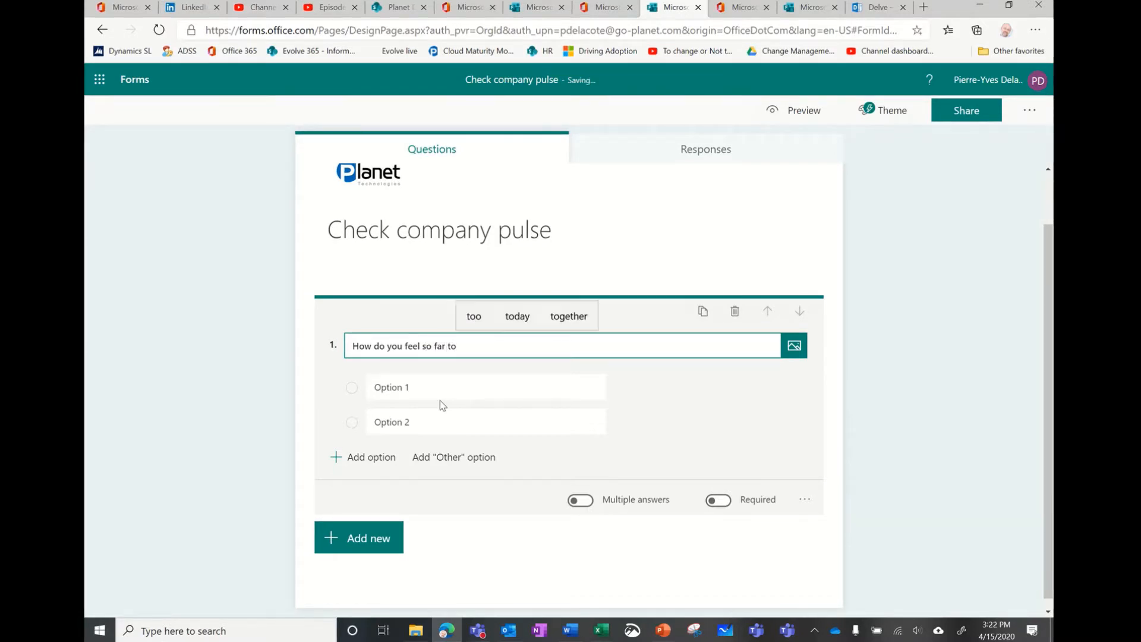
pyautogui.write('day')
# Step: Give the question three answer options: "Happy", "Sad" and "Nothing special"
pyautogui.click(438, 387)
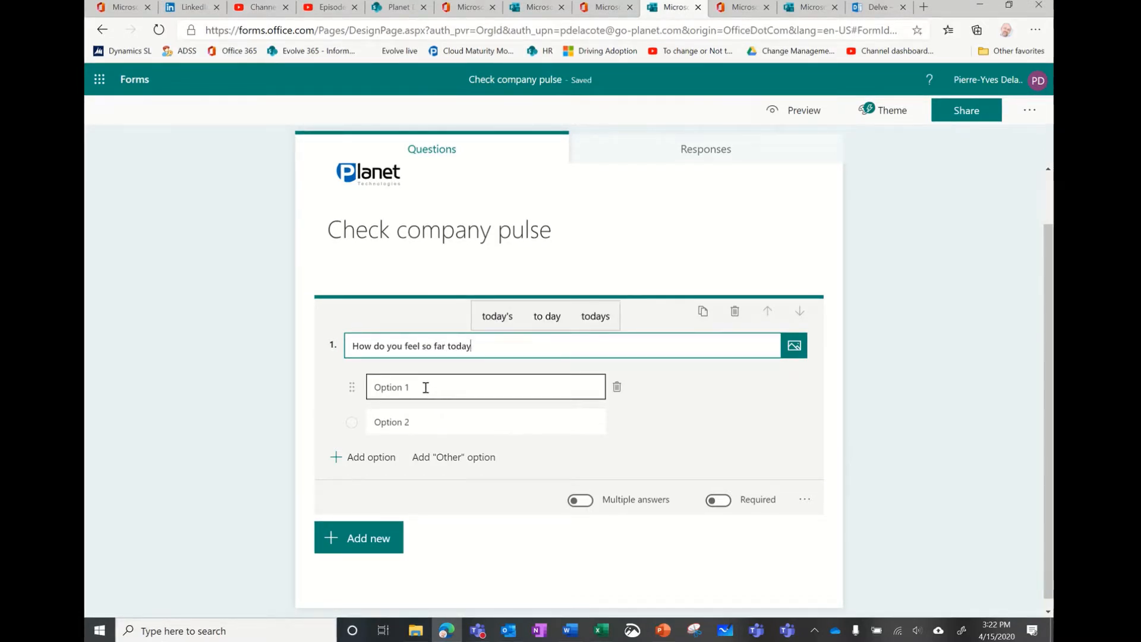
pyautogui.click(427, 387)
pyautogui.write('Happy')
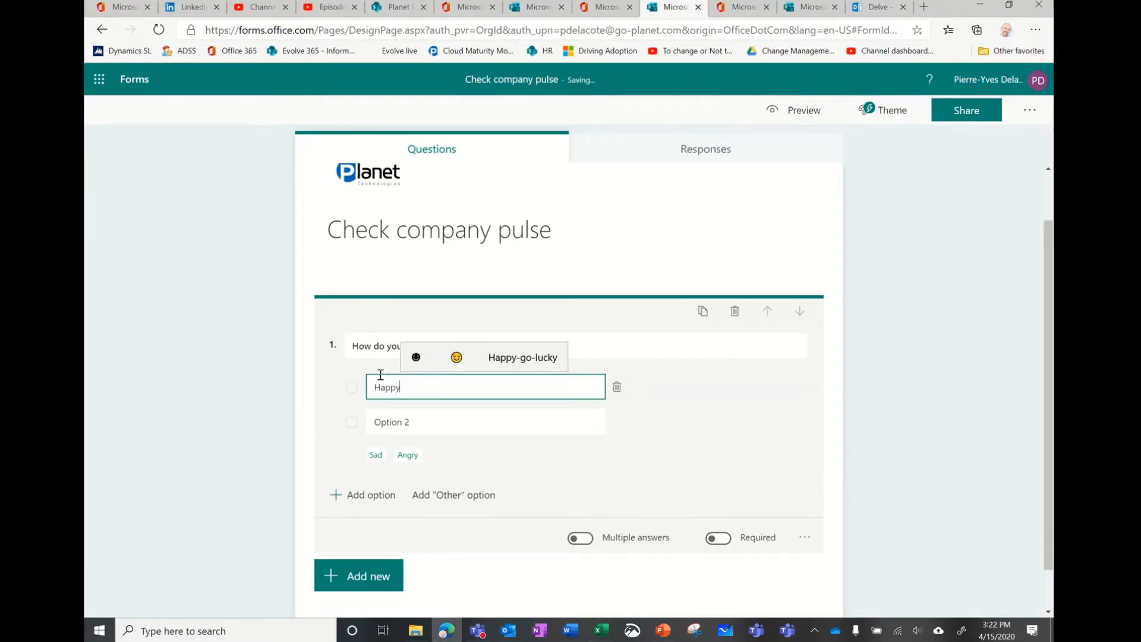
pyautogui.click(422, 422)
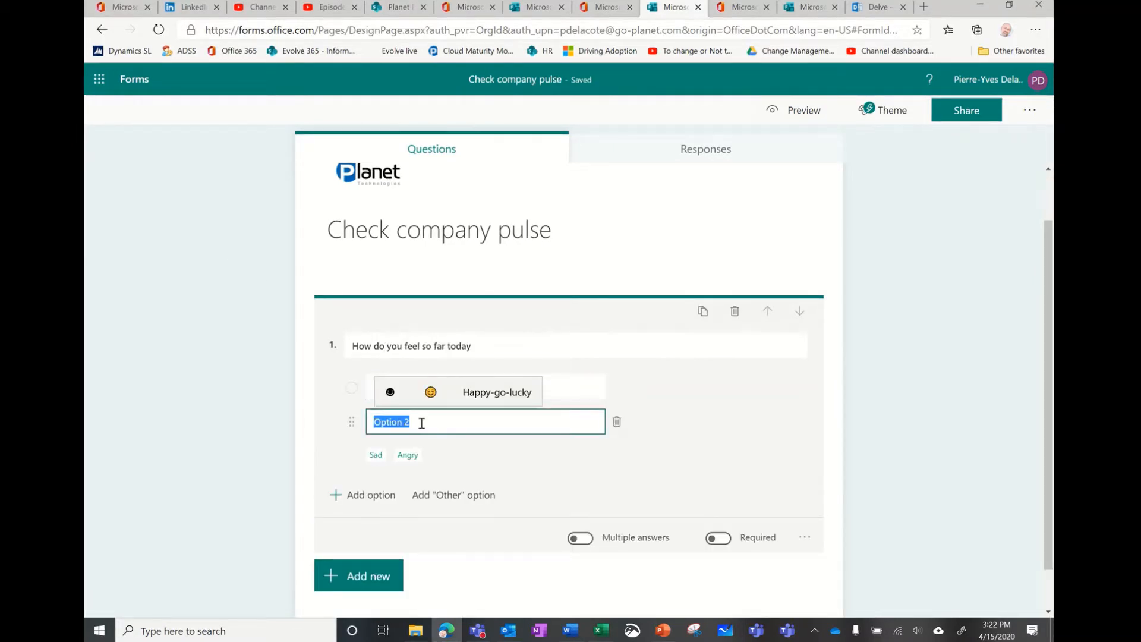
pyautogui.write('Sad')
pyautogui.click(381, 496)
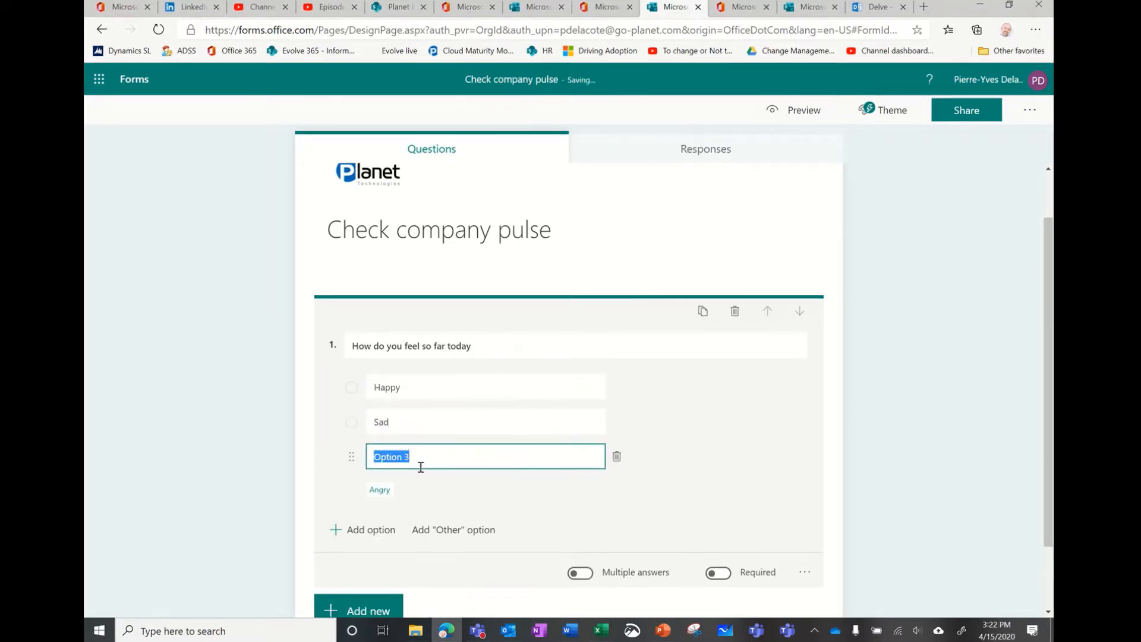
pyautogui.write('No')
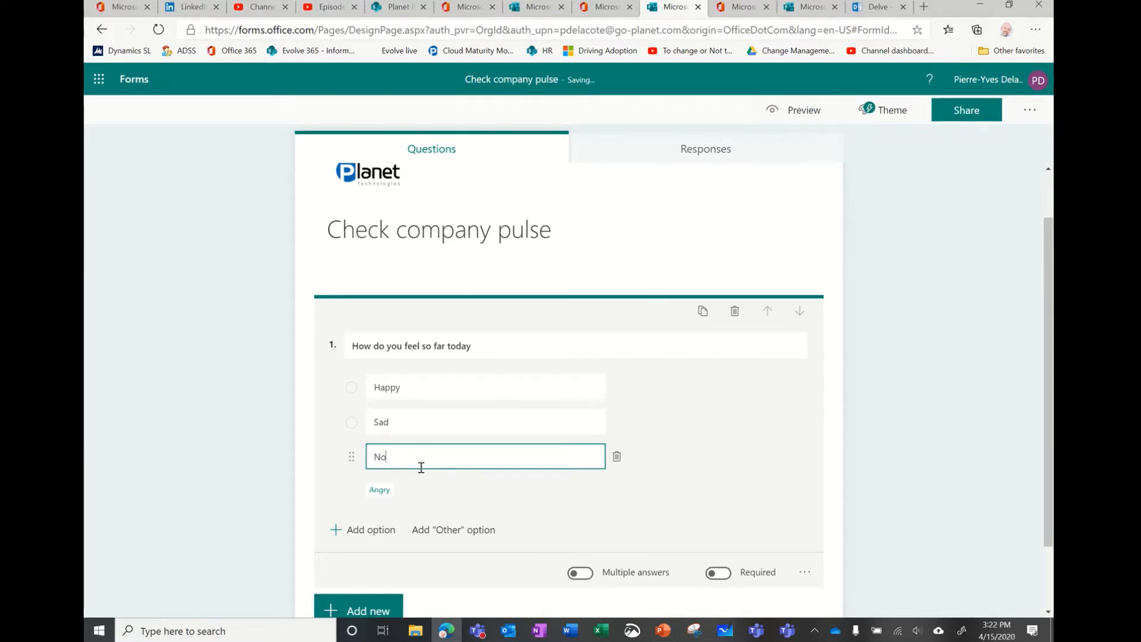
pyautogui.write('thing special')
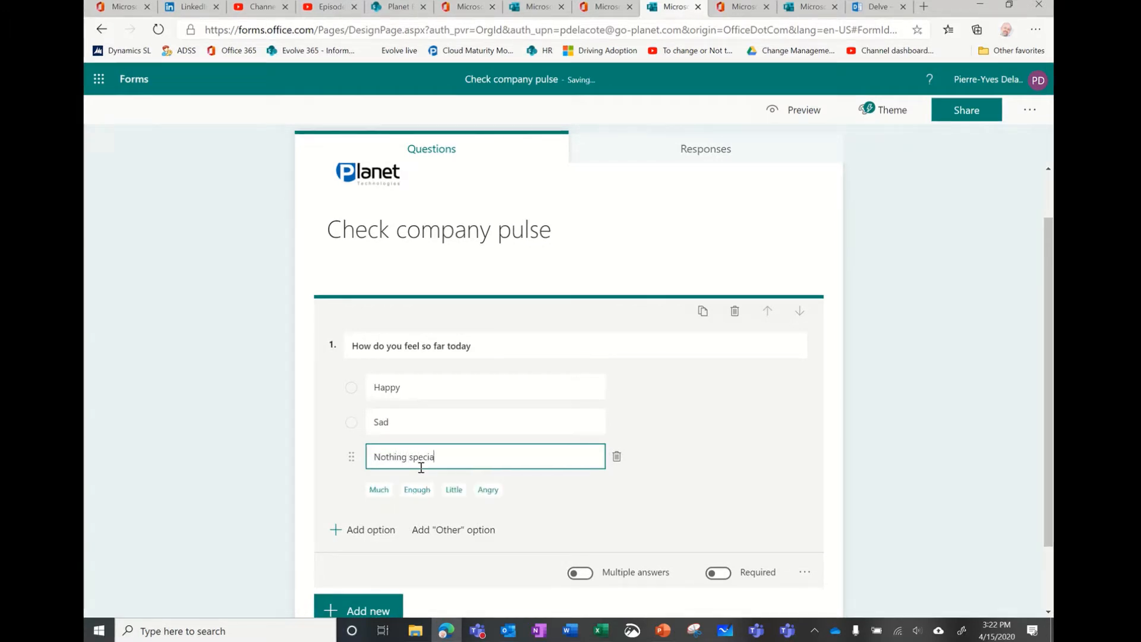
# Step: Insert a grinning face emoji in front of the "Happy" answer option
pyautogui.click(377, 386)
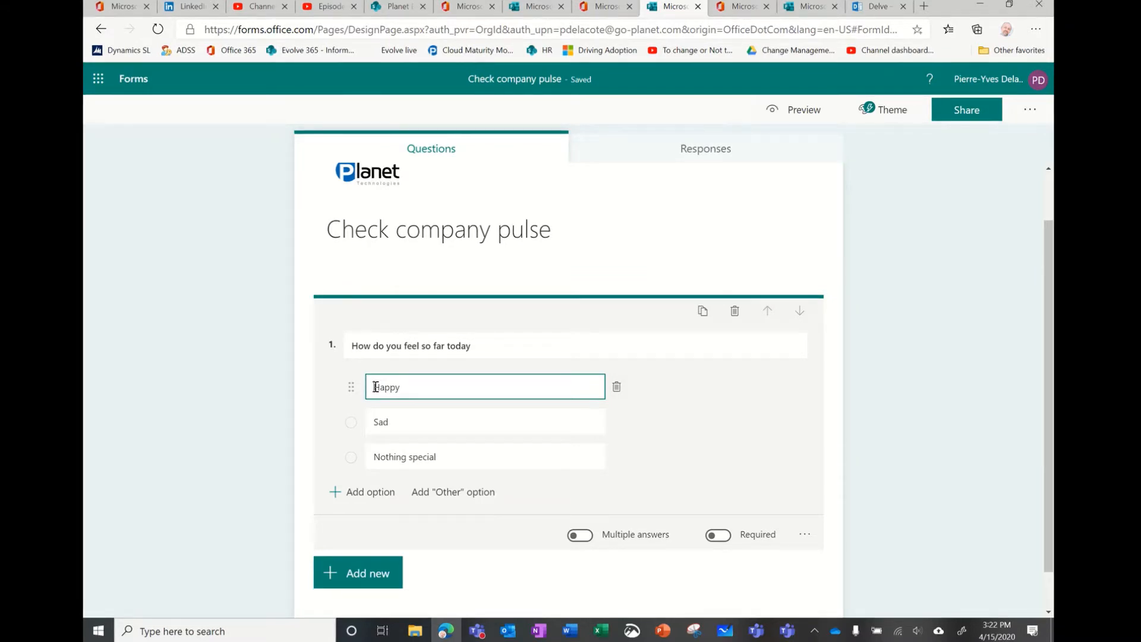
pyautogui.press('super+period')
pyautogui.click(391, 470)
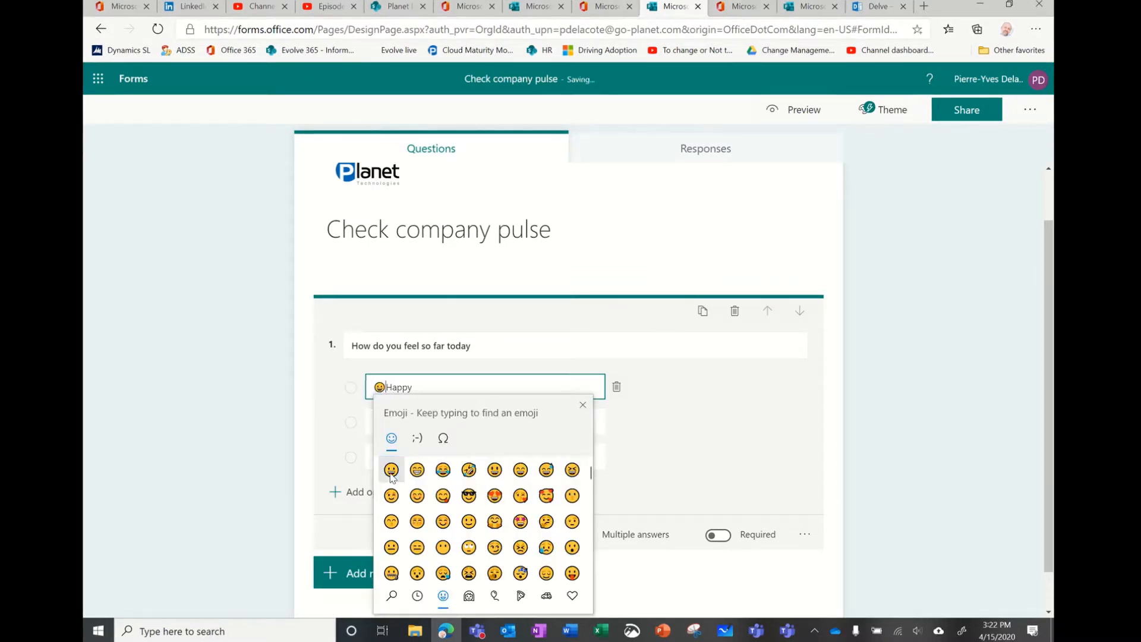
# Step: Insert a sad face emoji in front of the "Sad" answer option
pyautogui.click(375, 422)
pyautogui.doubleClick(373, 421)
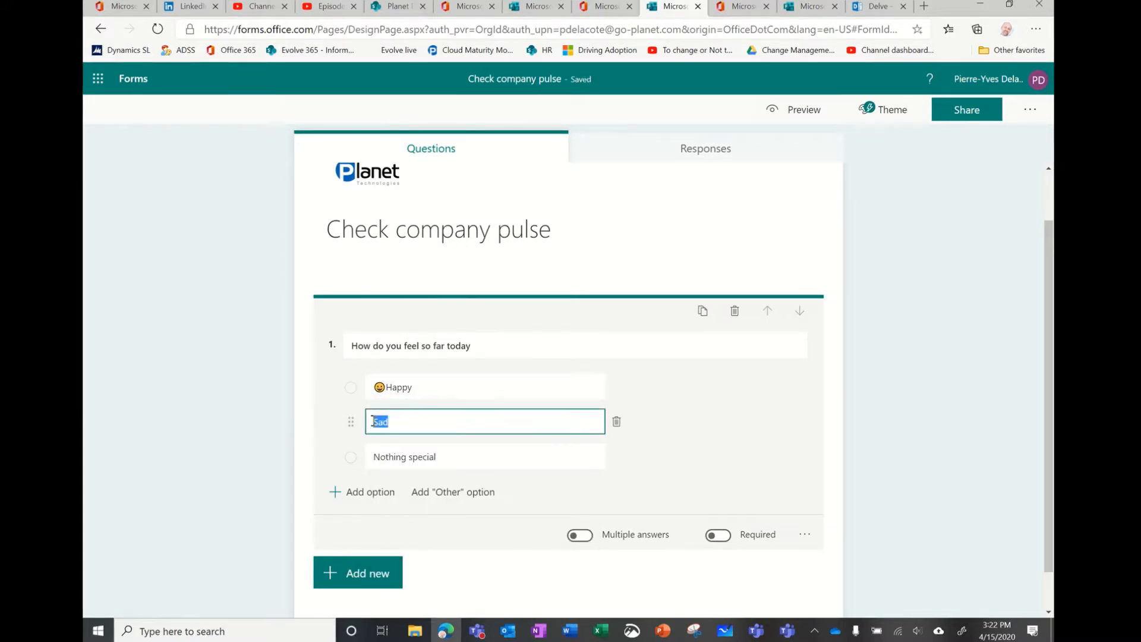
pyautogui.click(401, 425)
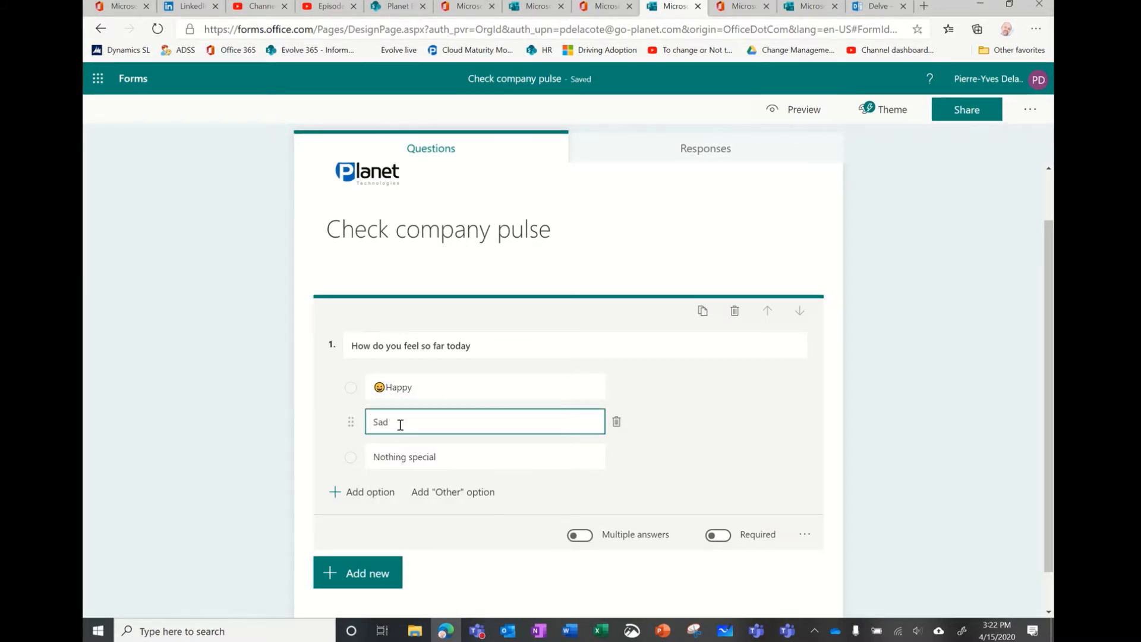
pyautogui.press('super+period')
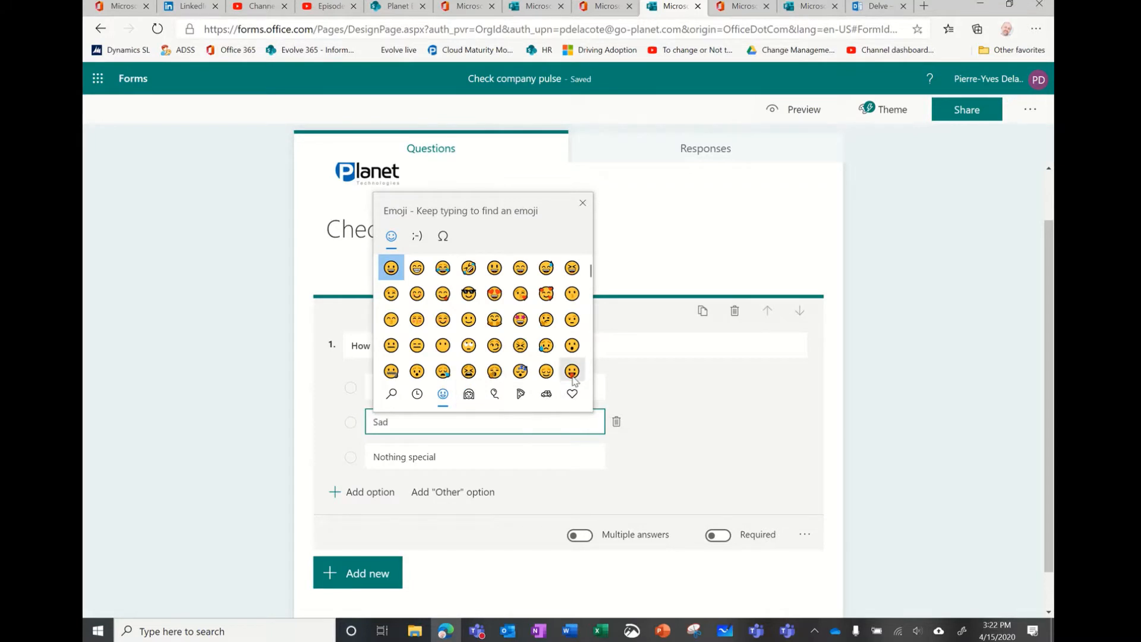
pyautogui.scroll(-1, 558, 376)
pyautogui.scroll(-1, 558, 376)
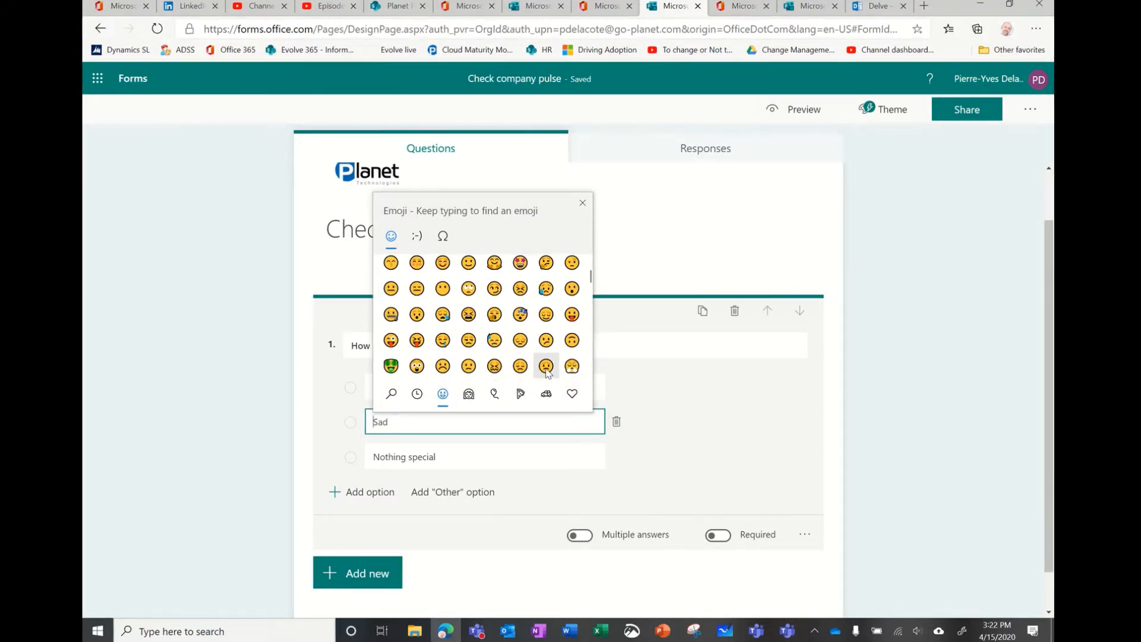
pyautogui.click(546, 366)
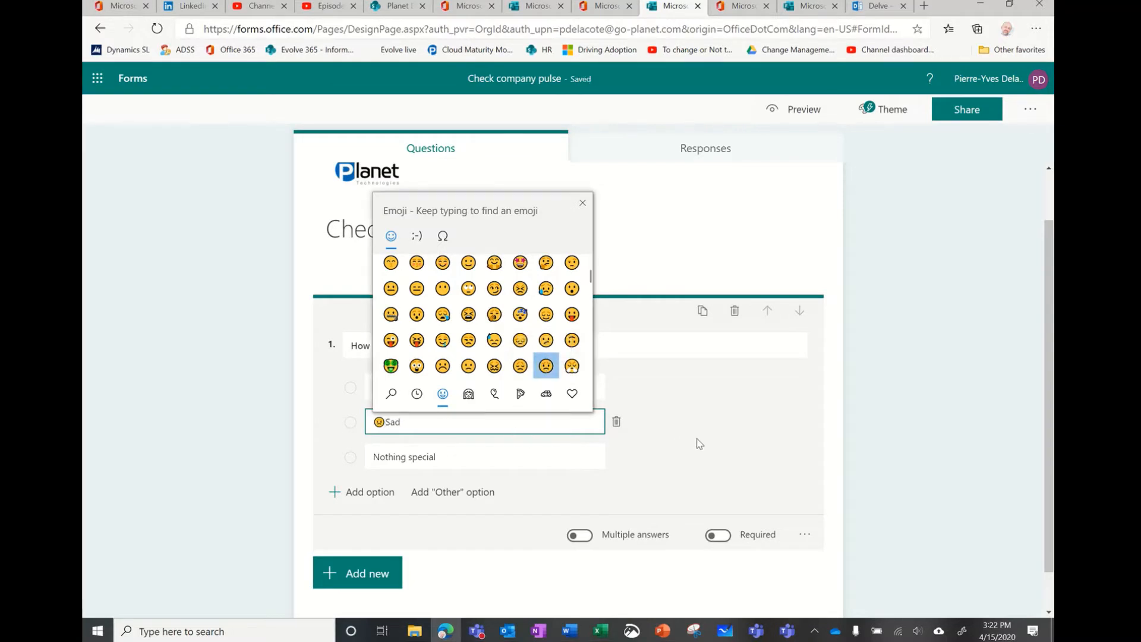
pyautogui.press('Escape')
# Step: Make the question required, check its additional settings, and finish editing it
pyautogui.scroll(-1, 702, 443)
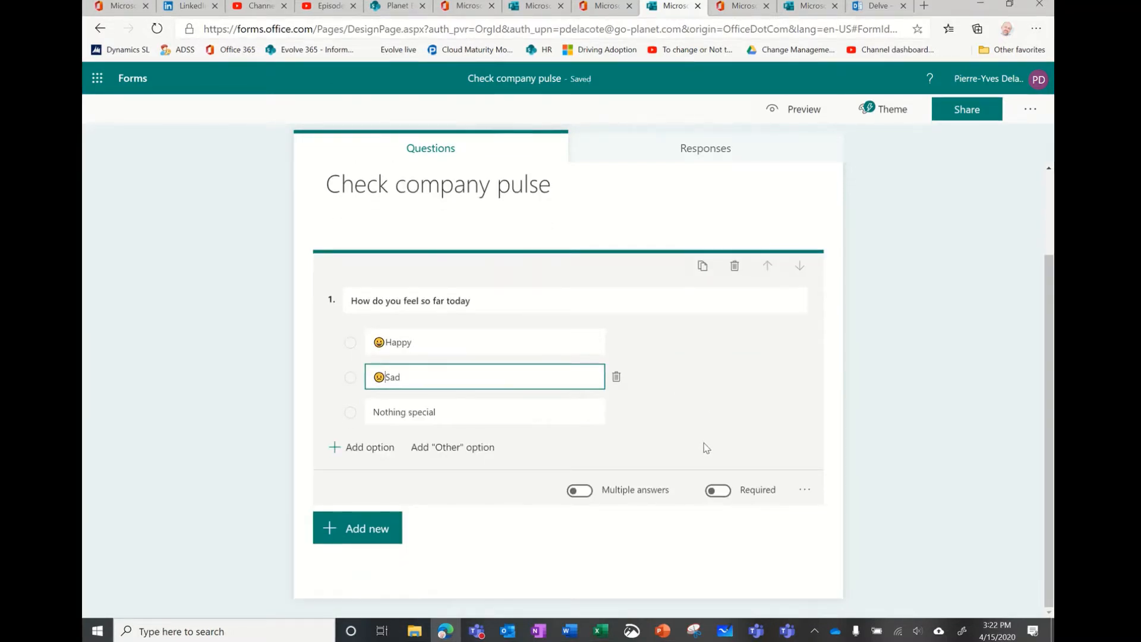
pyautogui.click(717, 491)
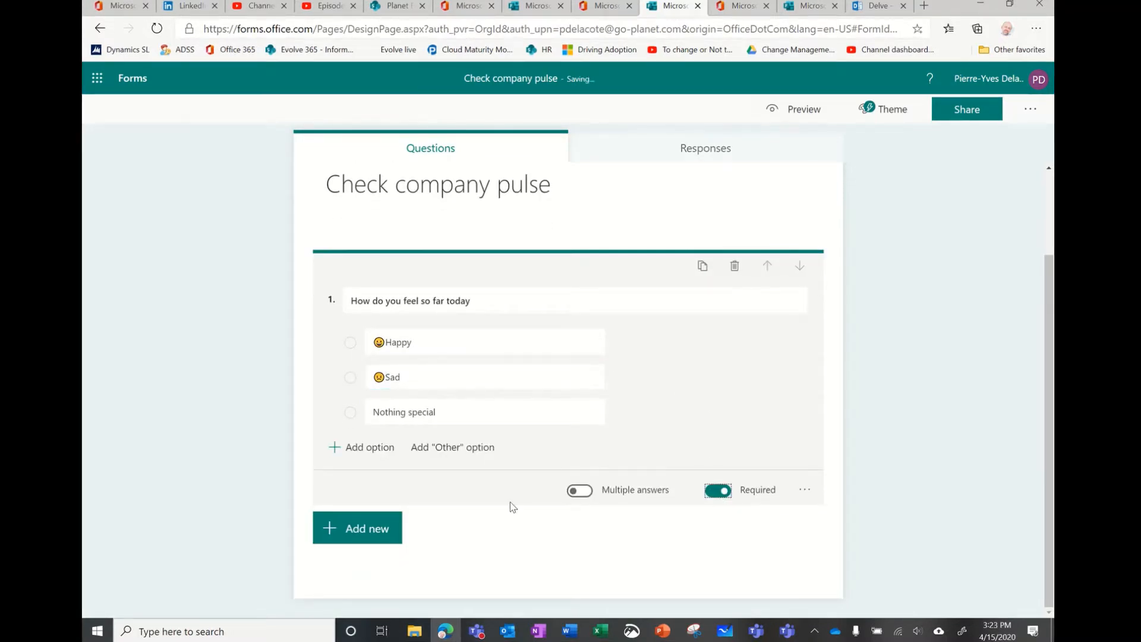
pyautogui.click(805, 489)
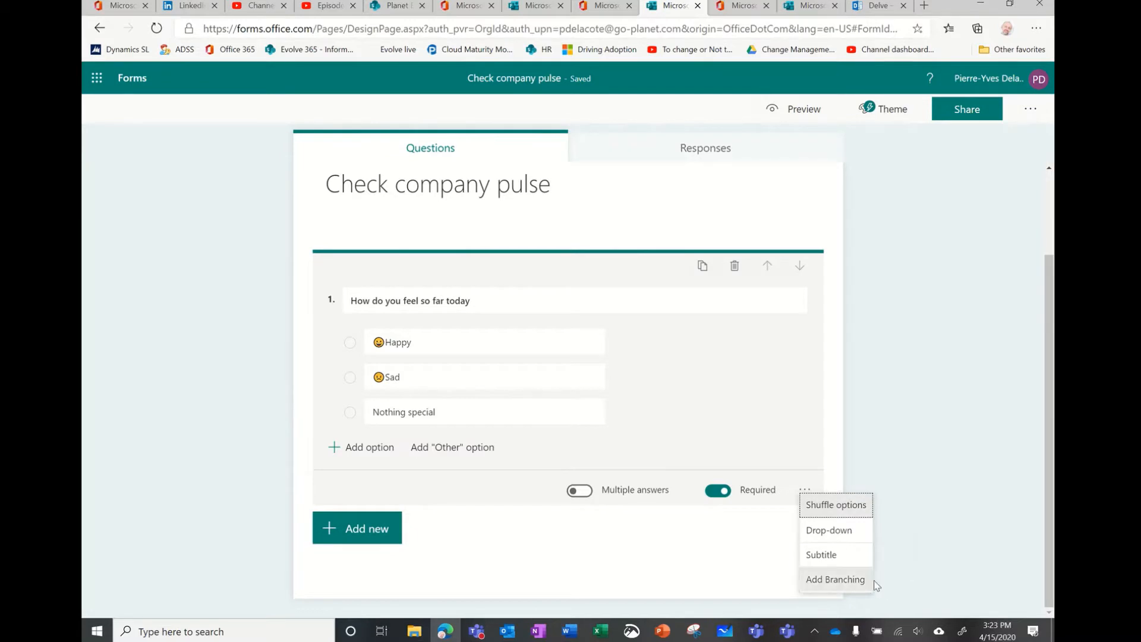
pyautogui.click(927, 493)
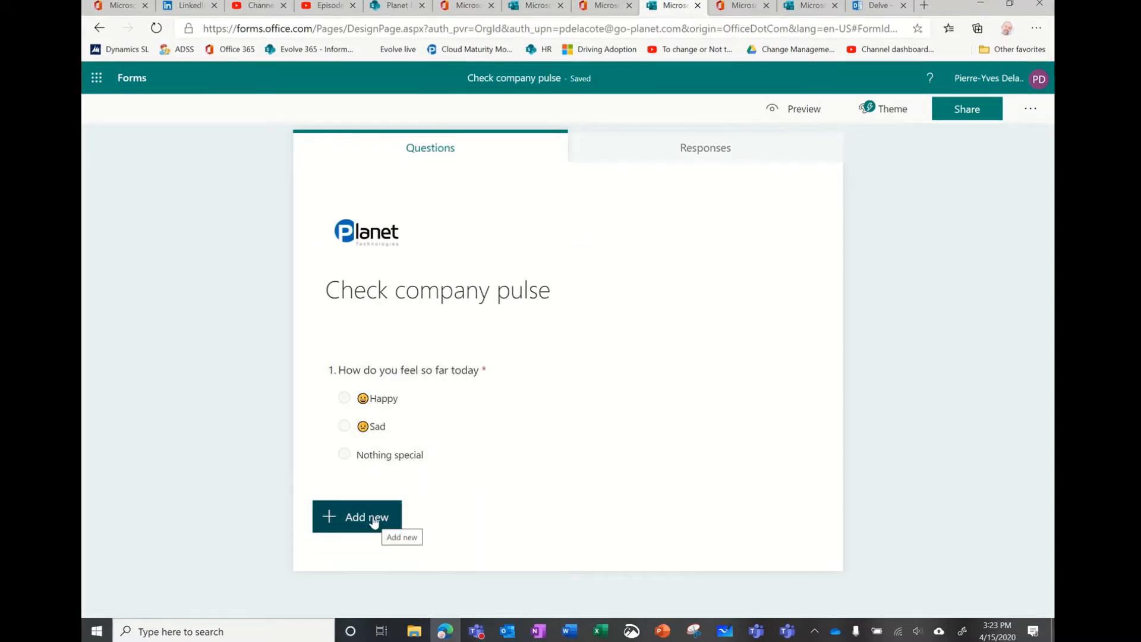
# Step: Add a new section titled "Health pulse" with the description "Covid 19"
pyautogui.click(374, 520)
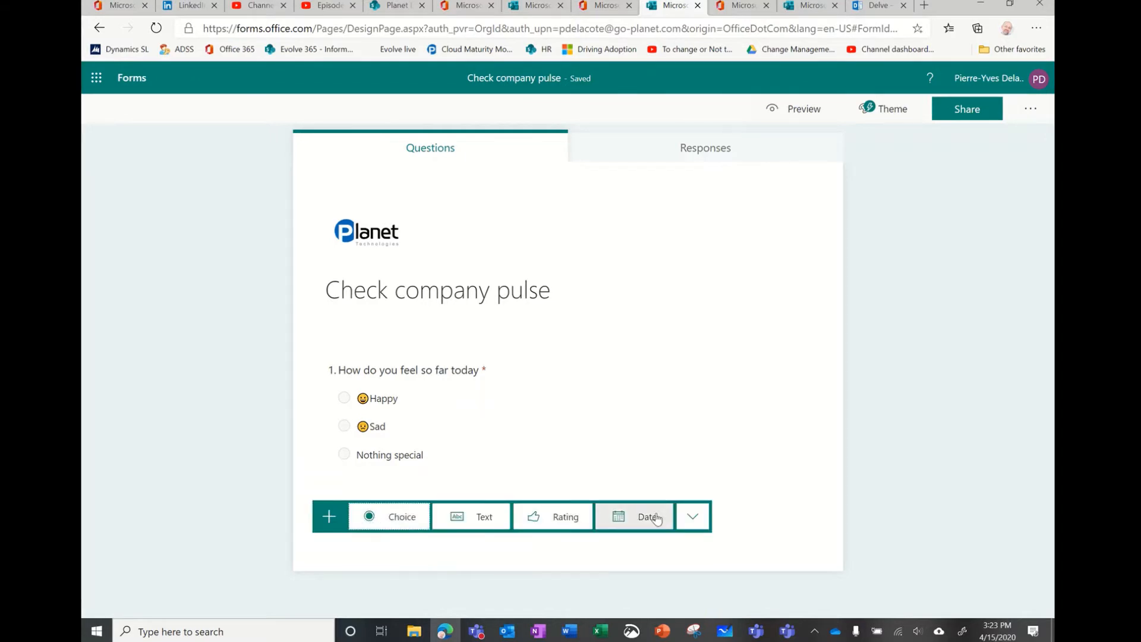
pyautogui.click(692, 516)
pyautogui.click(729, 601)
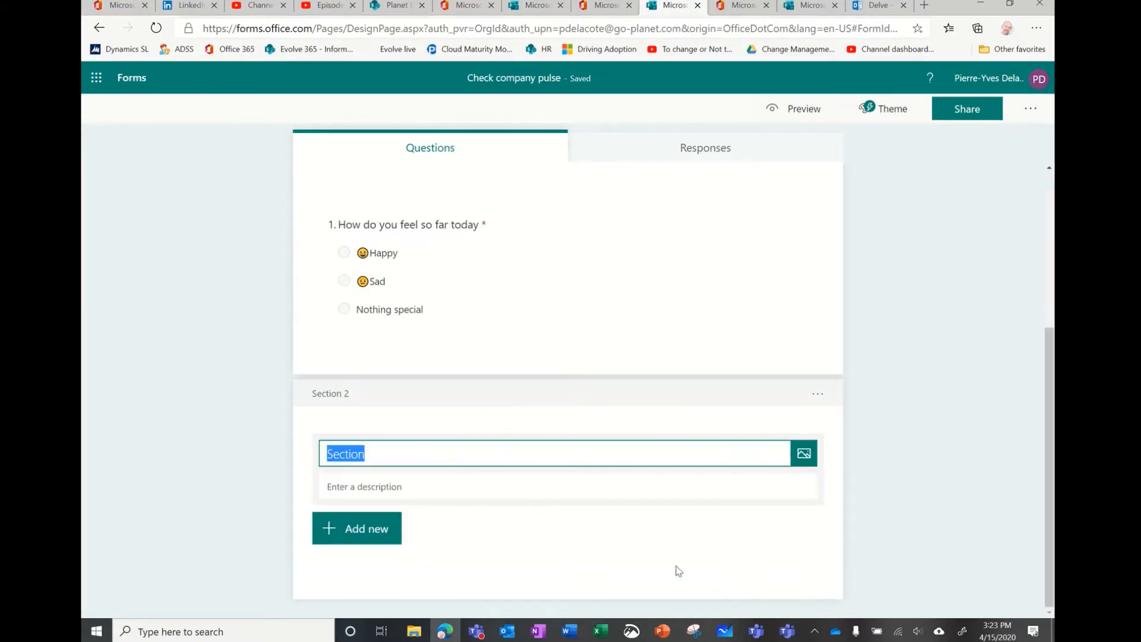
pyautogui.write('H')
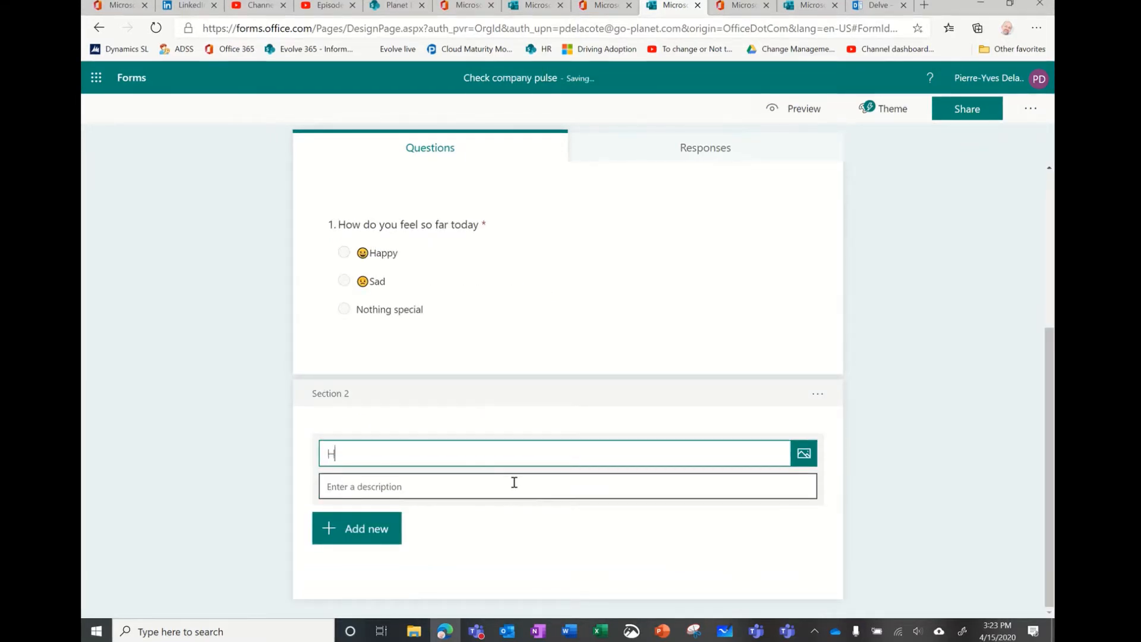
pyautogui.write('ealth pulse')
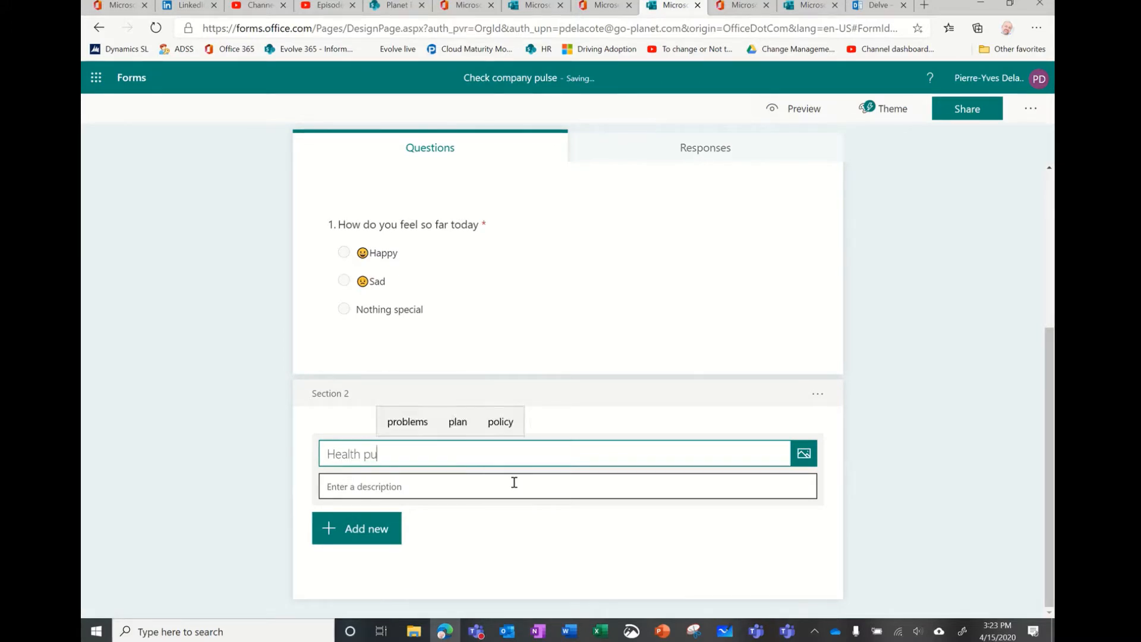
pyautogui.click(493, 488)
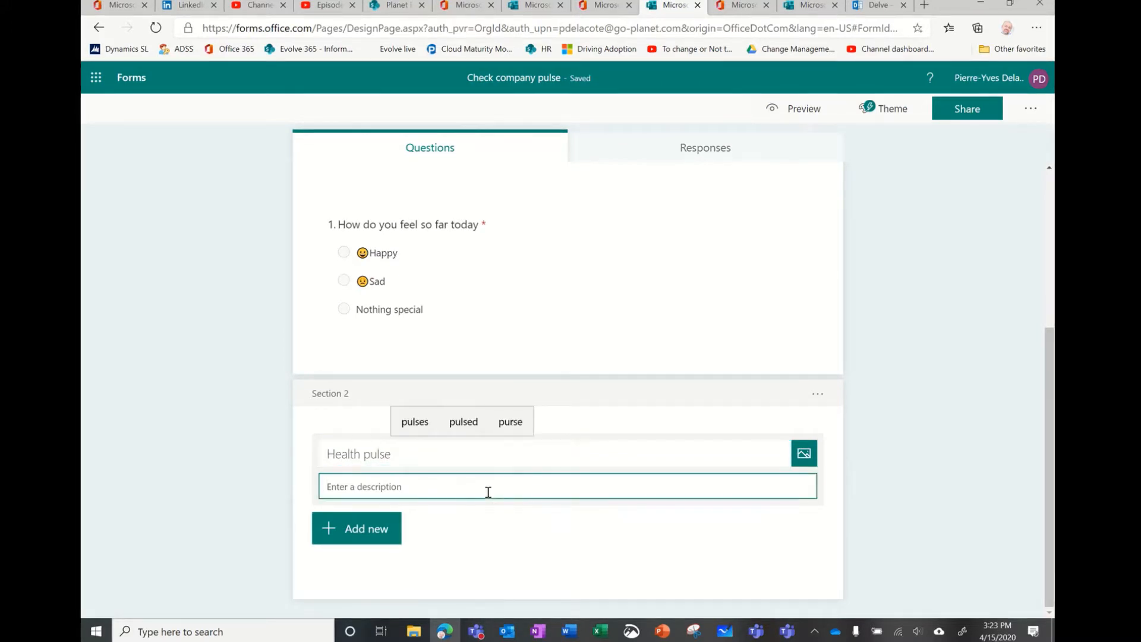
pyautogui.write('Covid 19')
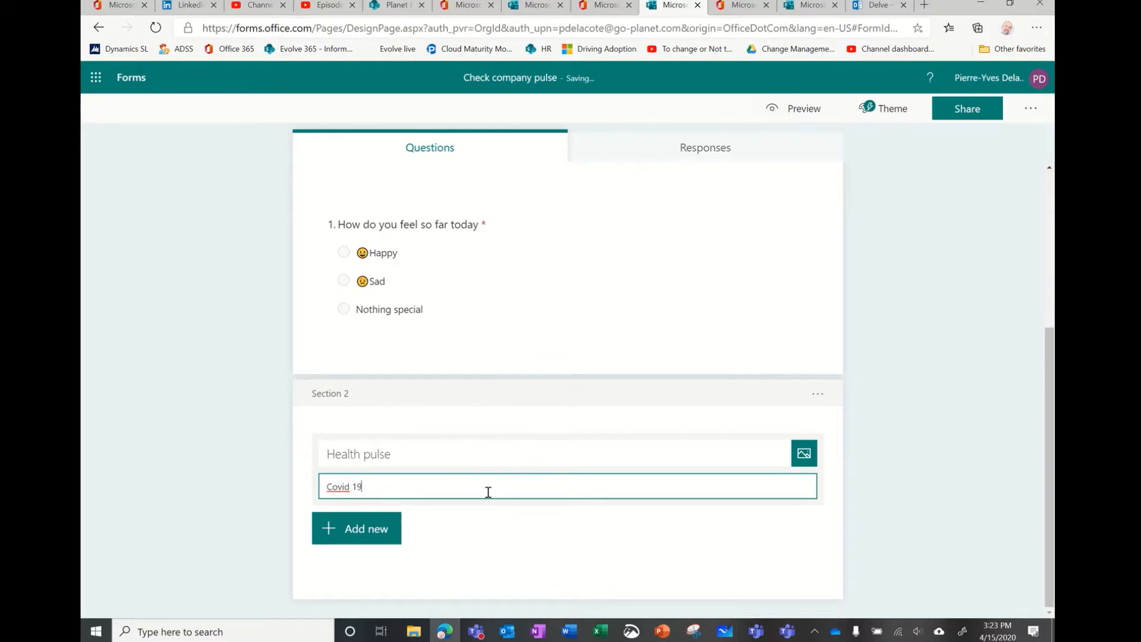
# Step: Add a choice question to the Health pulse section with the text "Did you get the Covid 19"
pyautogui.click(369, 531)
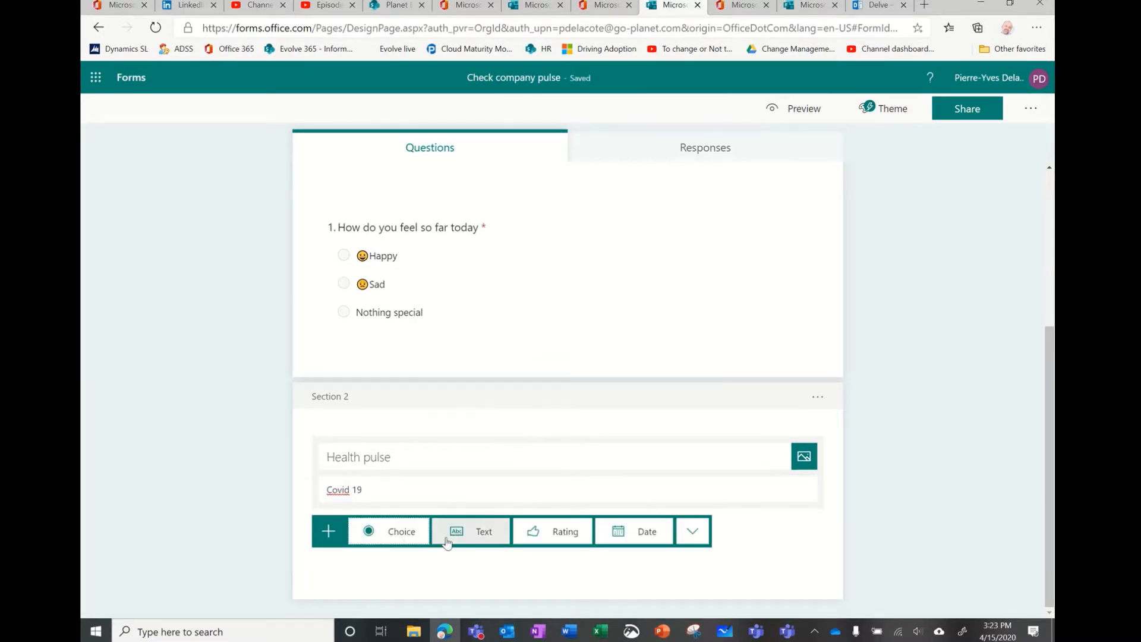
pyautogui.click(402, 533)
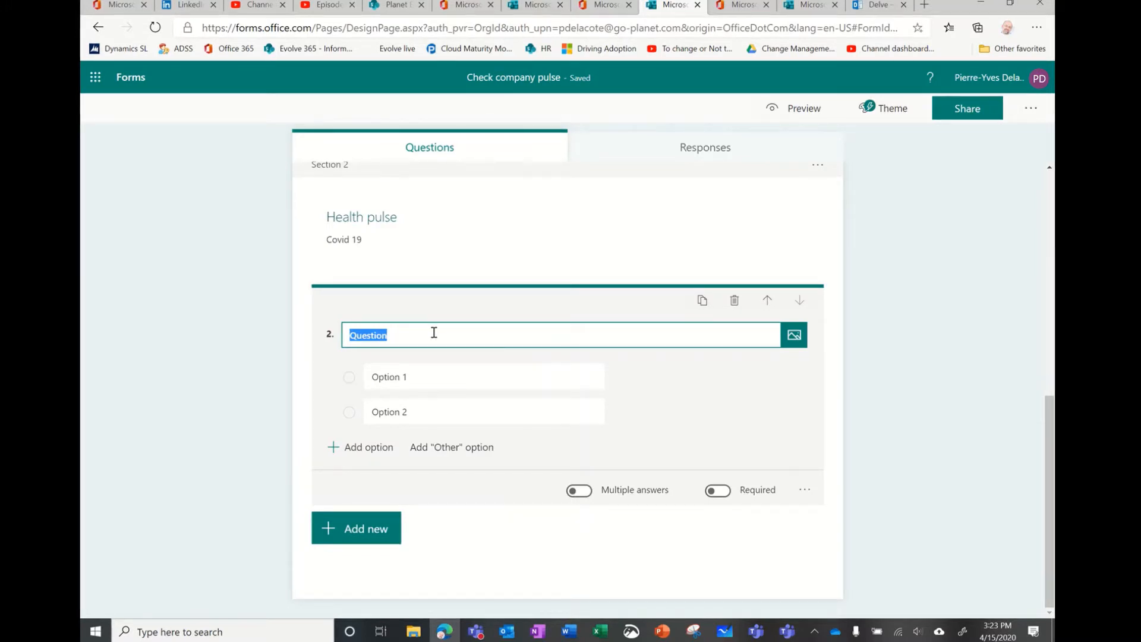
pyautogui.write('Did you get')
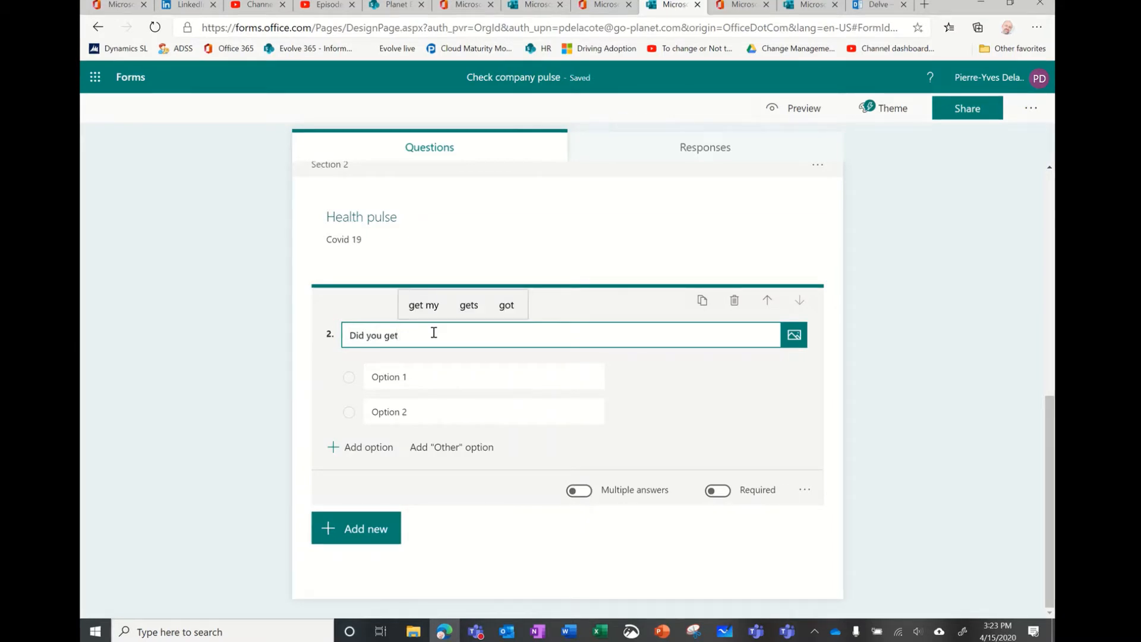
pyautogui.write(' t')
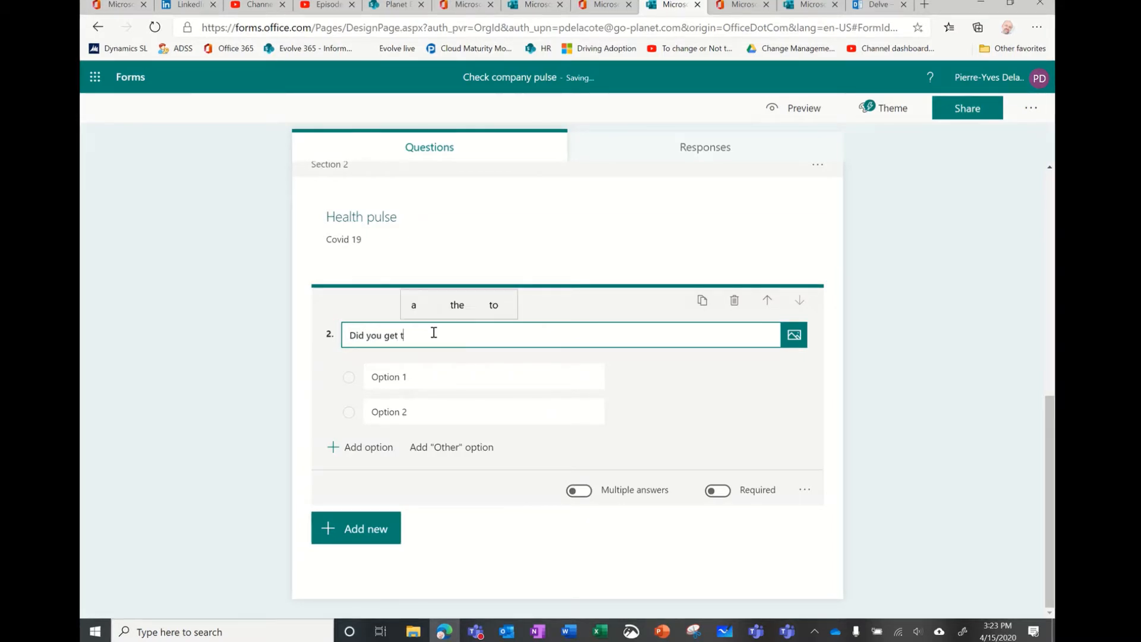
pyautogui.write('he Covid 19')
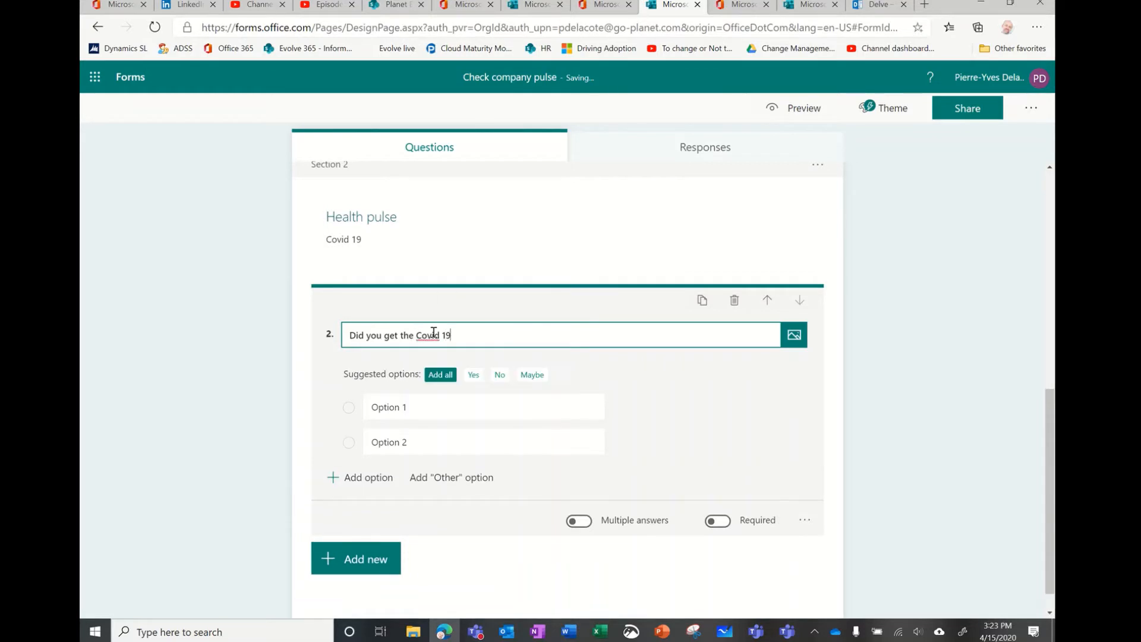
# Step: Give the question the answer options "Yes", "No" and "Maybe", and end its text with a question mark
pyautogui.click(373, 407)
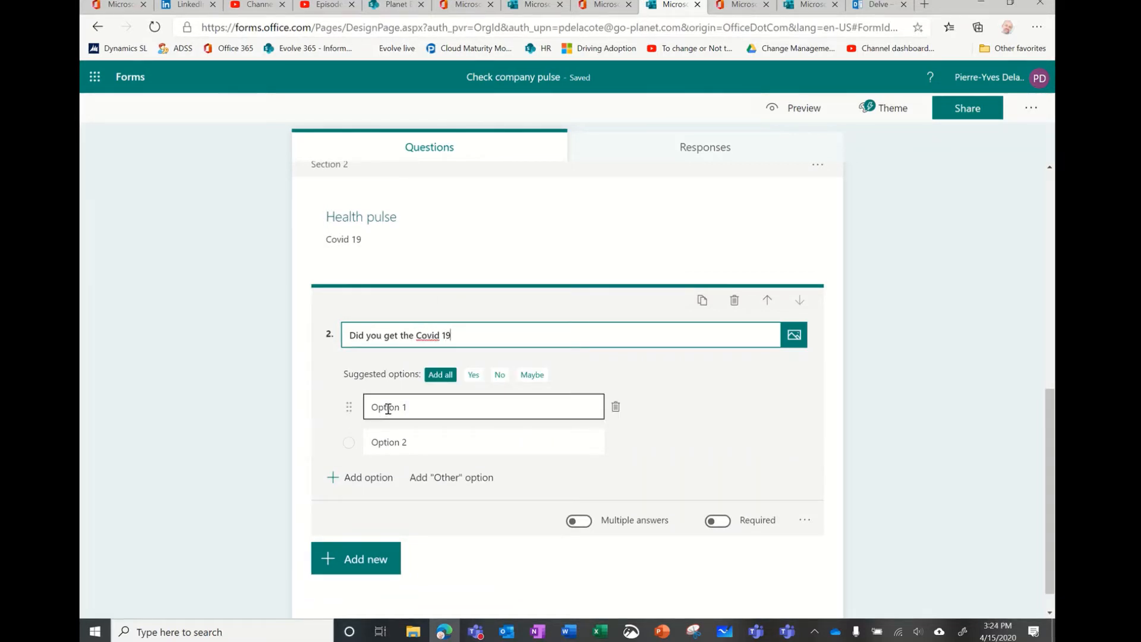
pyautogui.write('Yes')
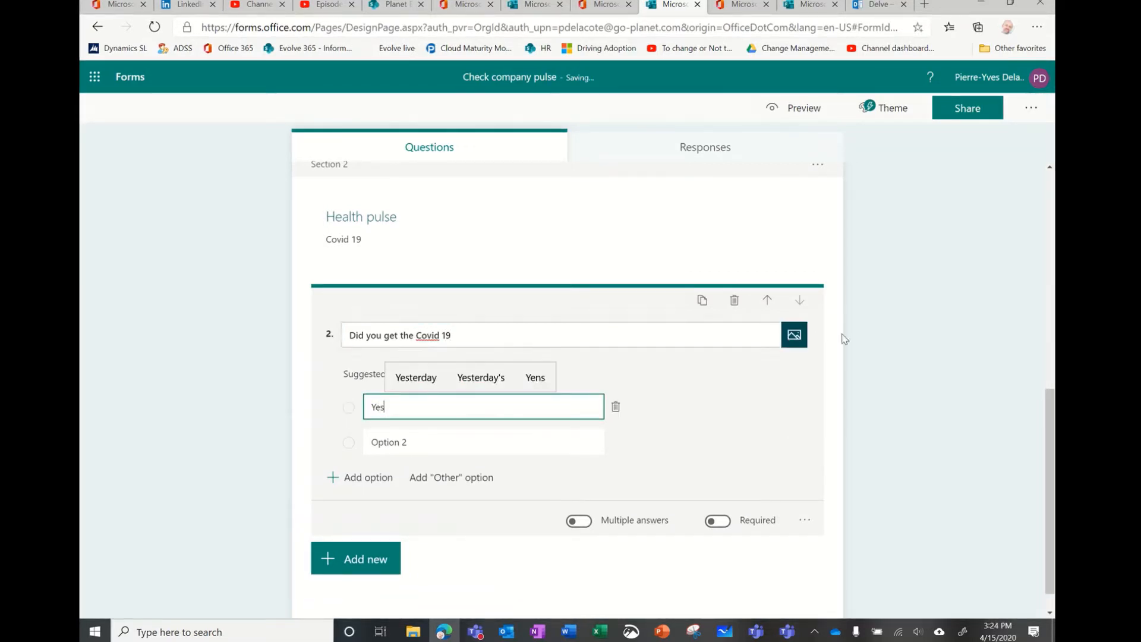
pyautogui.click(814, 389)
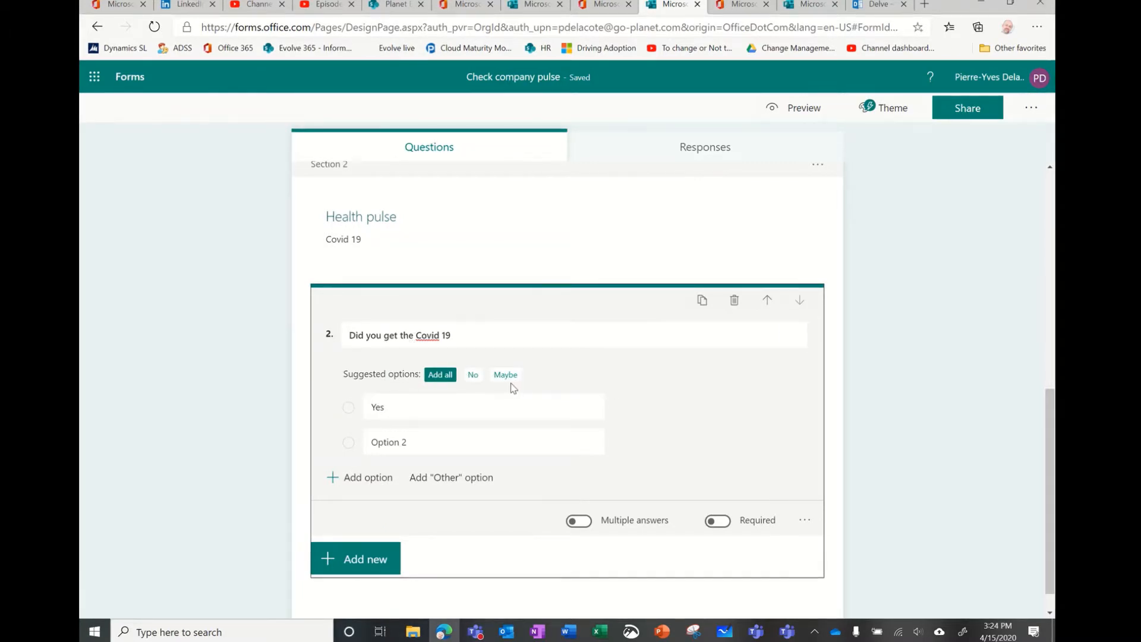
pyautogui.click(440, 374)
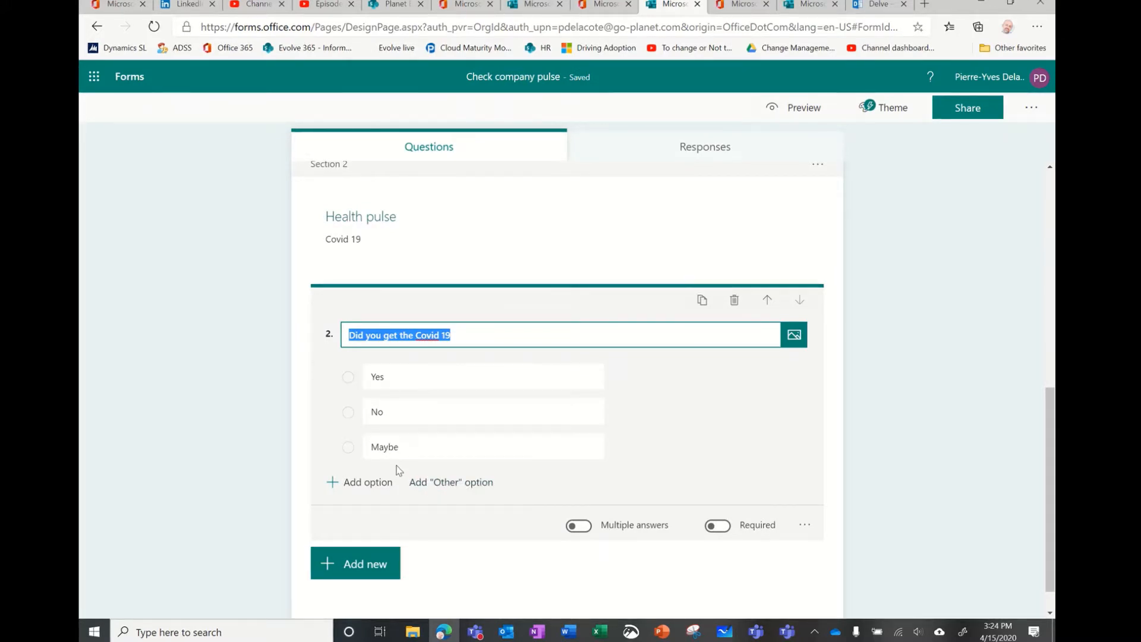
pyautogui.click(465, 333)
pyautogui.write('?')
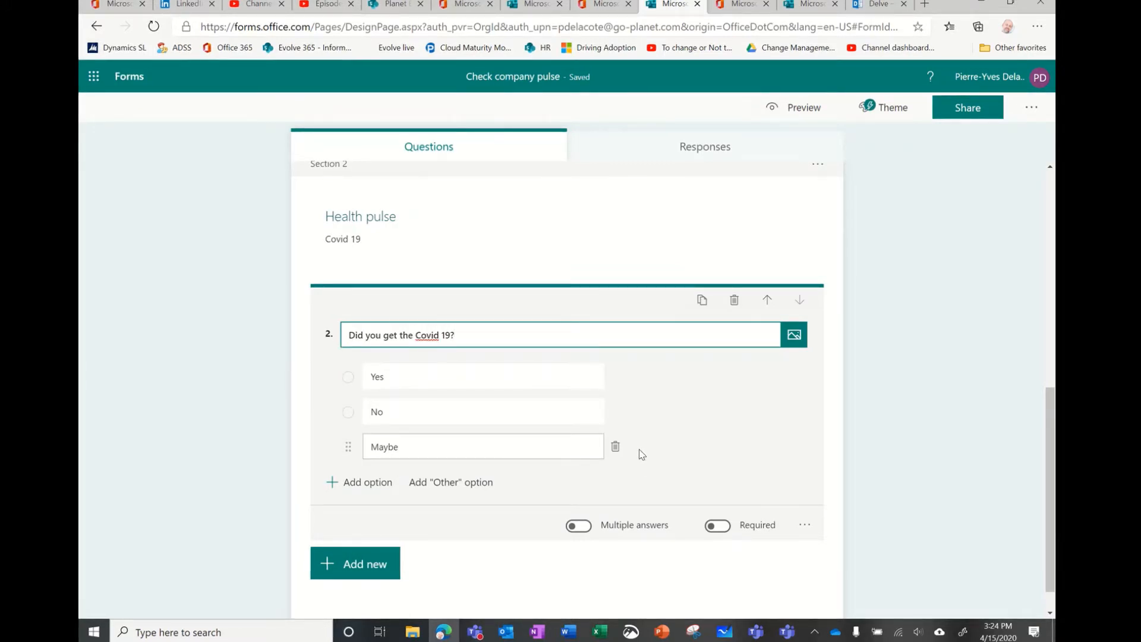
# Step: Replace the "Maybe" answer option with "Not sure" and make the question required
pyautogui.click(406, 449)
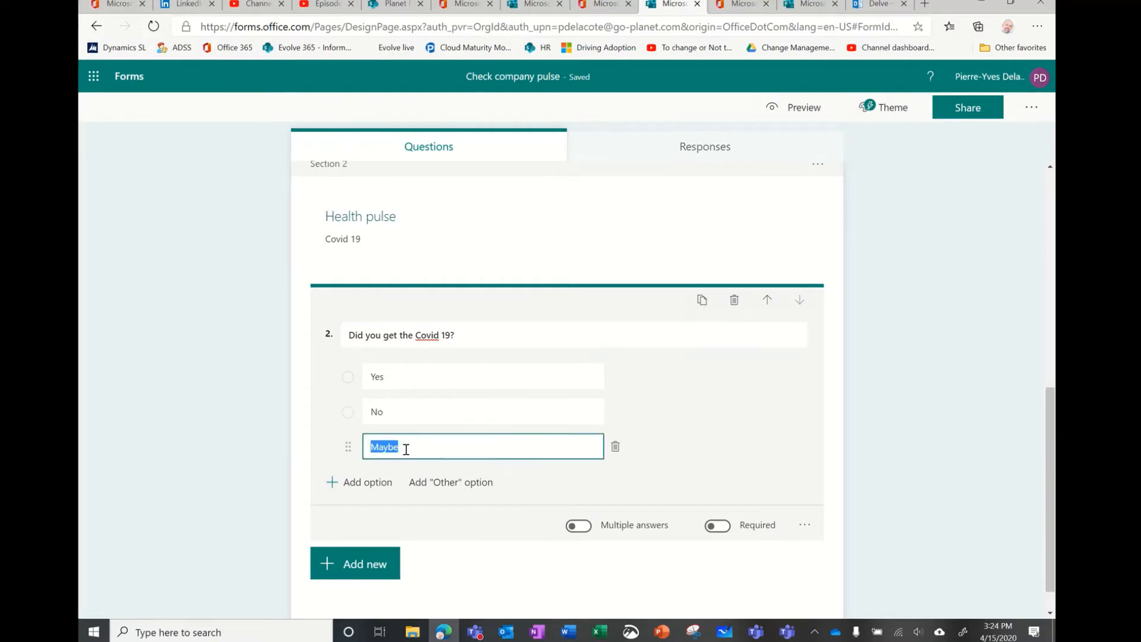
pyautogui.write('No')
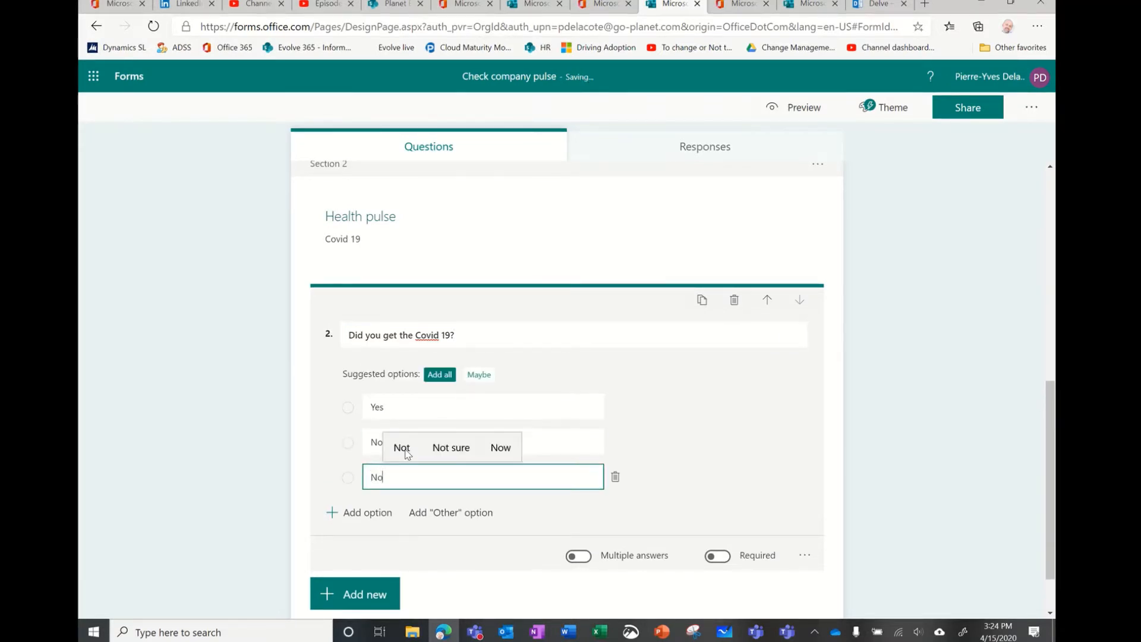
pyautogui.write(' sure')
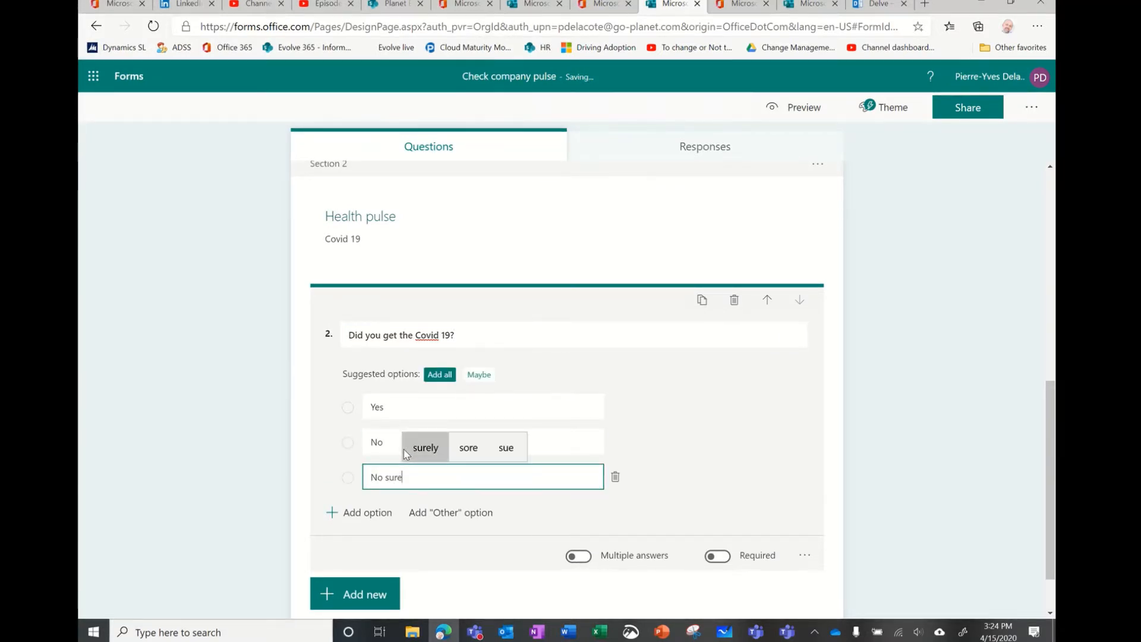
pyautogui.click(385, 477)
pyautogui.write('t')
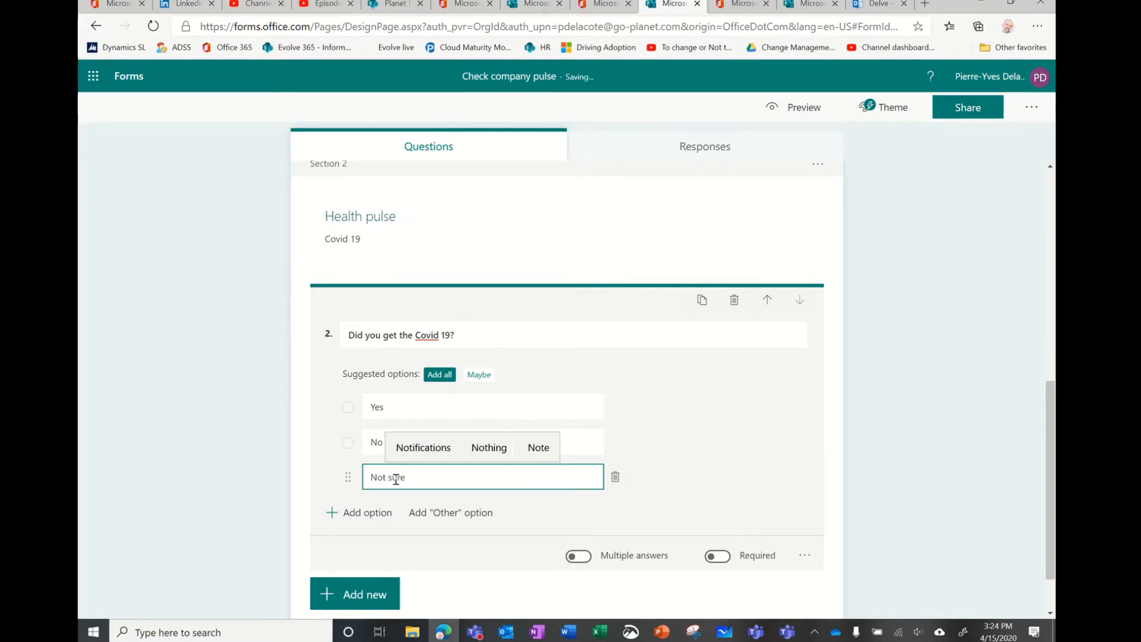
pyautogui.click(717, 557)
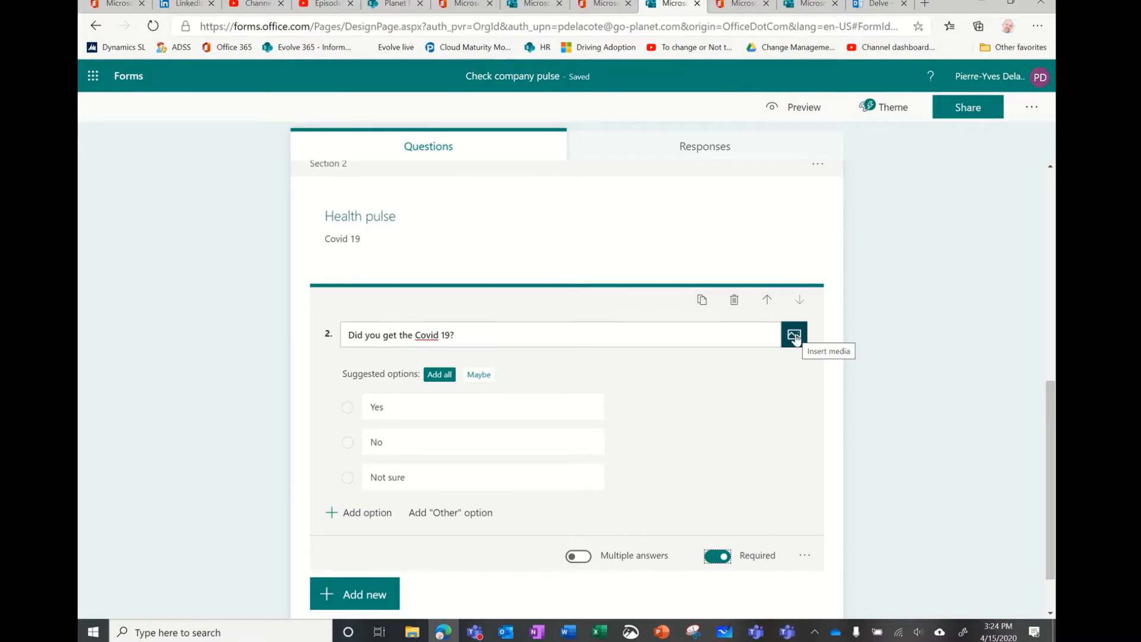
# Step: Search the web for "covid 19" images and add the picture of green virus particles to the question
pyautogui.click(795, 336)
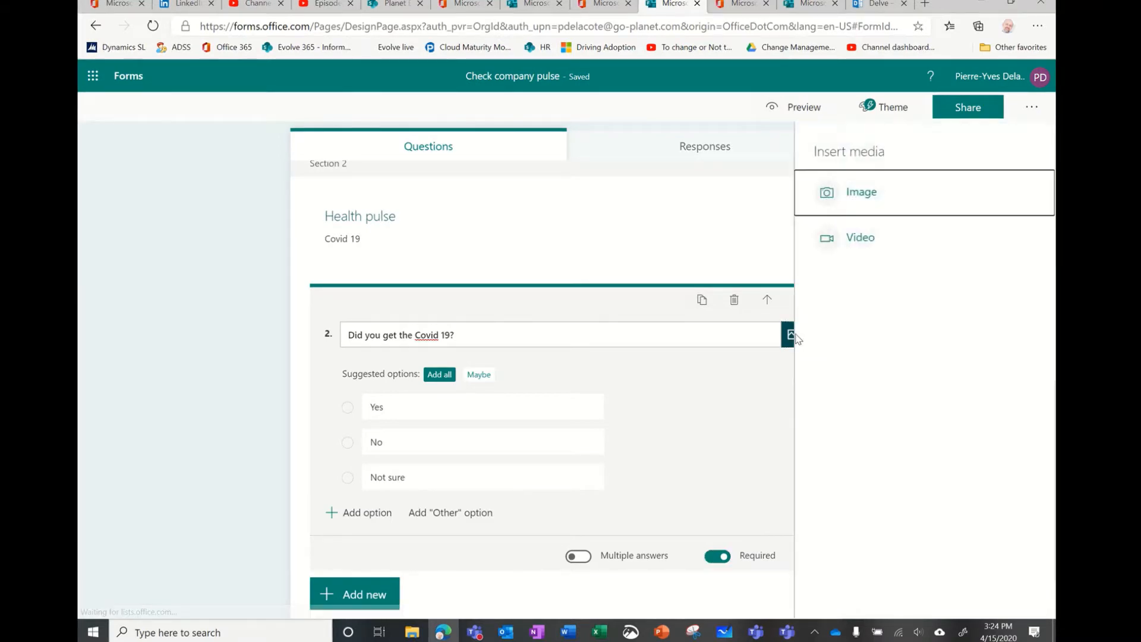
pyautogui.click(881, 196)
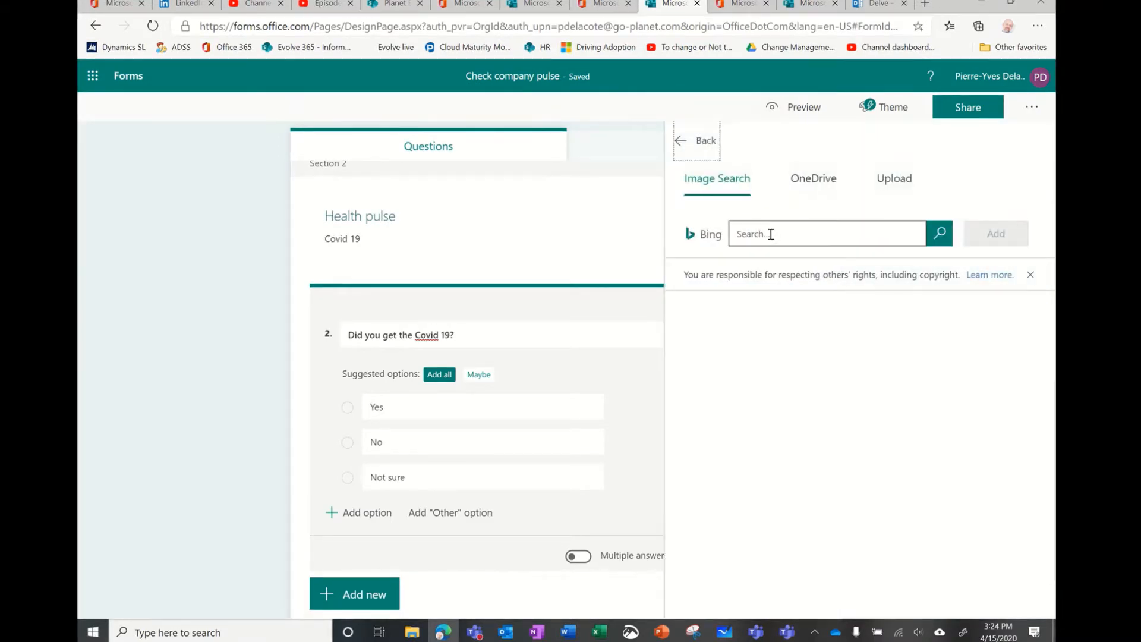
pyautogui.click(771, 235)
pyautogui.write('covi')
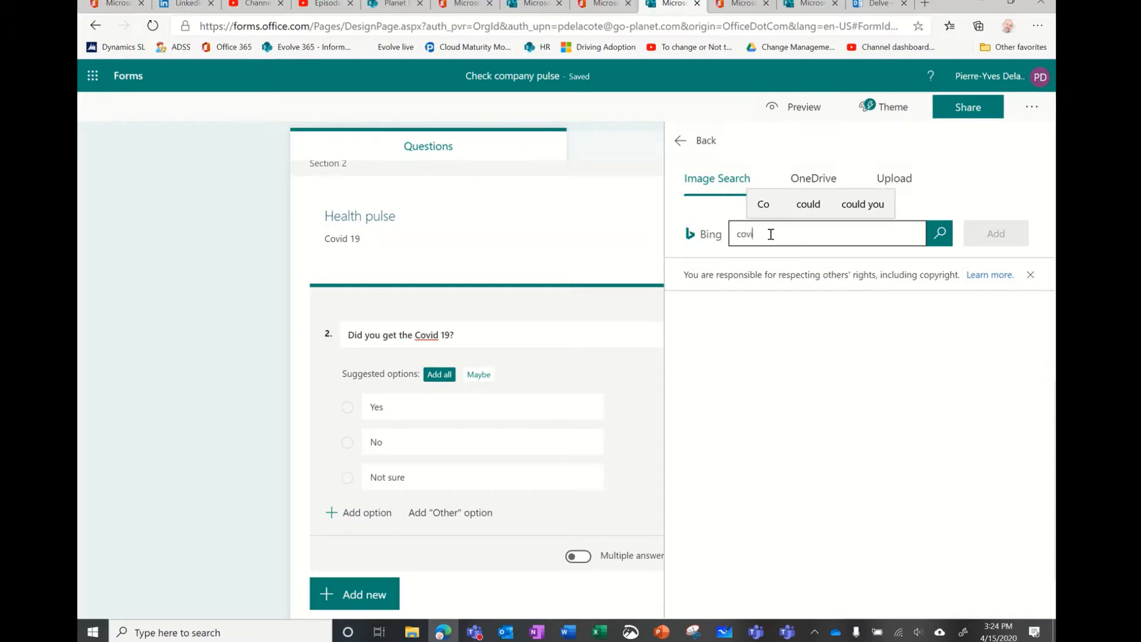
pyautogui.write('d 19')
pyautogui.press('Return')
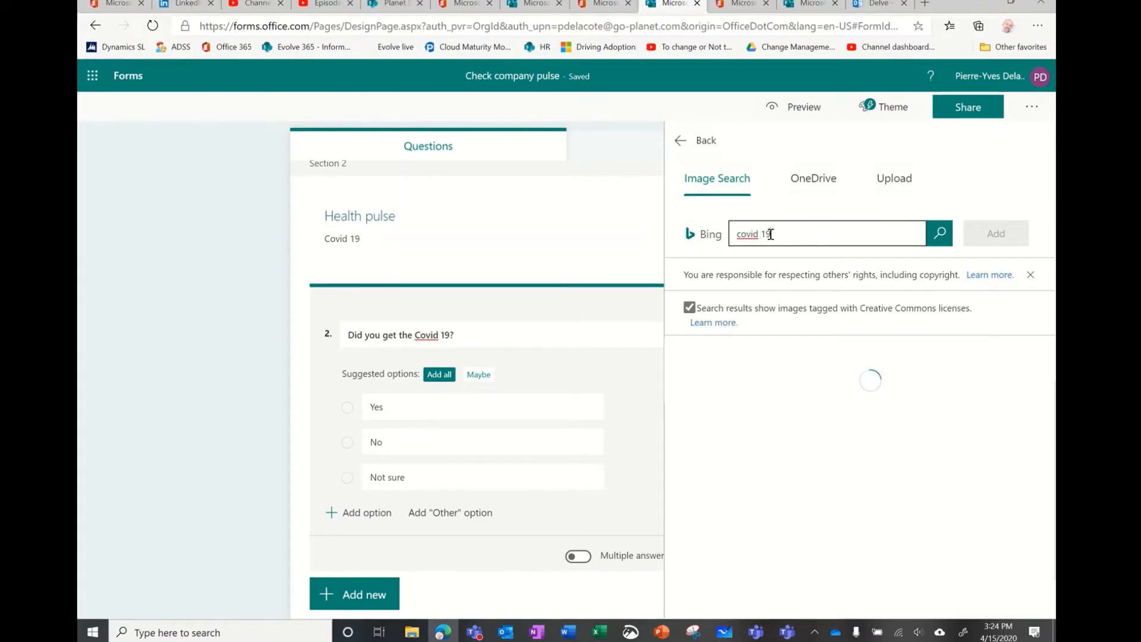
pyautogui.scroll(-2, 961, 418)
pyautogui.scroll(2, 961, 417)
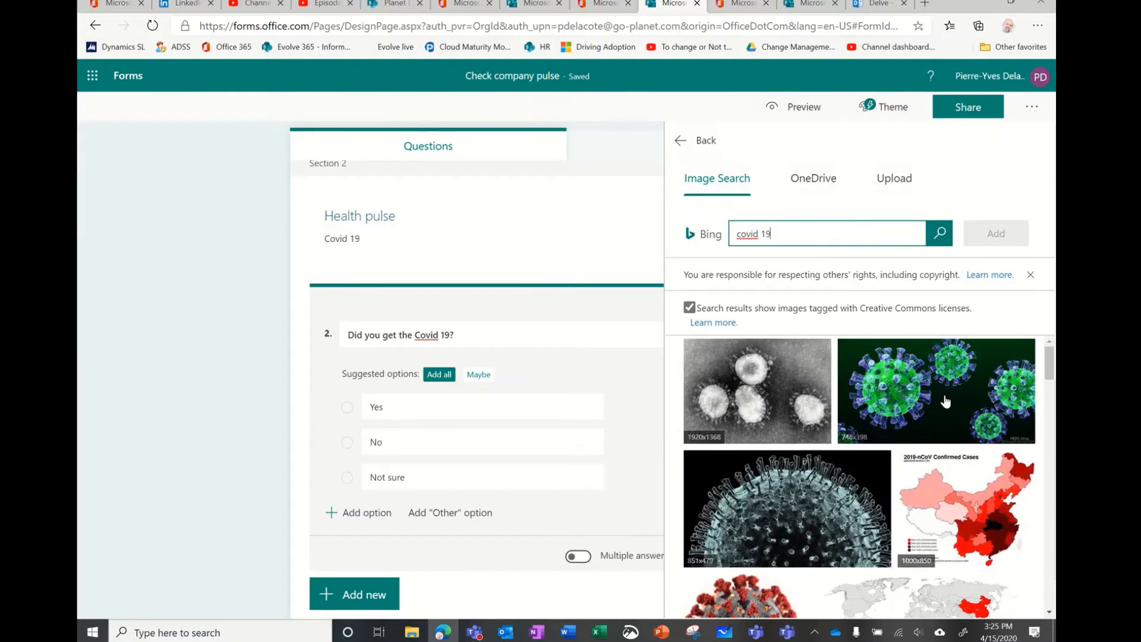
pyautogui.click(944, 397)
pyautogui.click(999, 229)
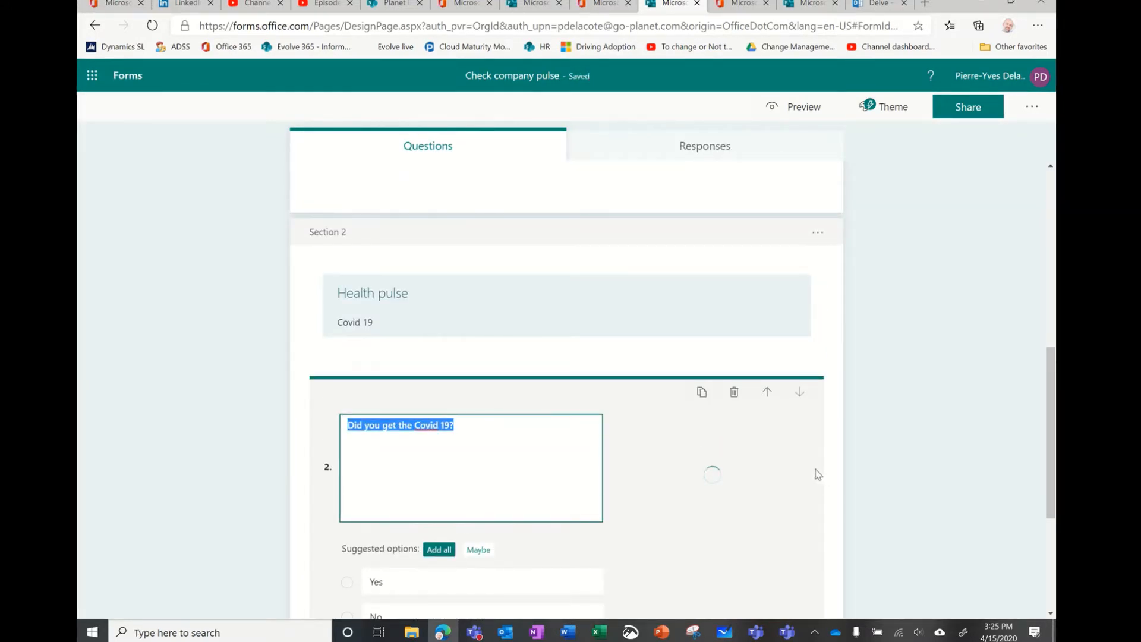
# Step: Review the form from its title down to the Covid 19 question and finish editing that question
pyautogui.scroll(8, 818, 474)
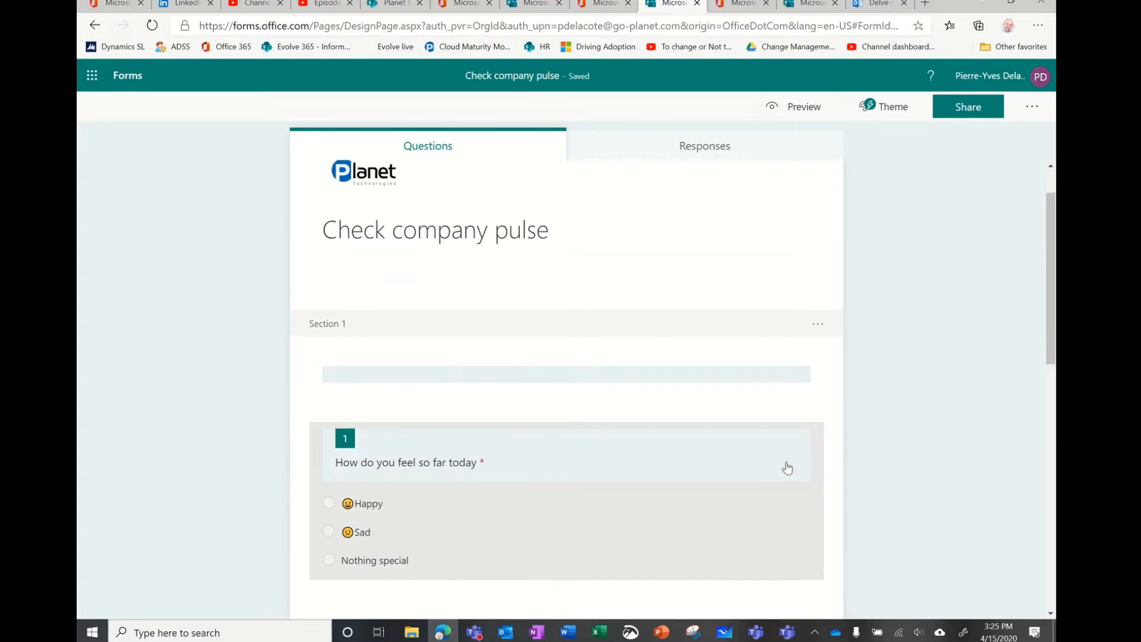
pyautogui.scroll(-8, 845, 403)
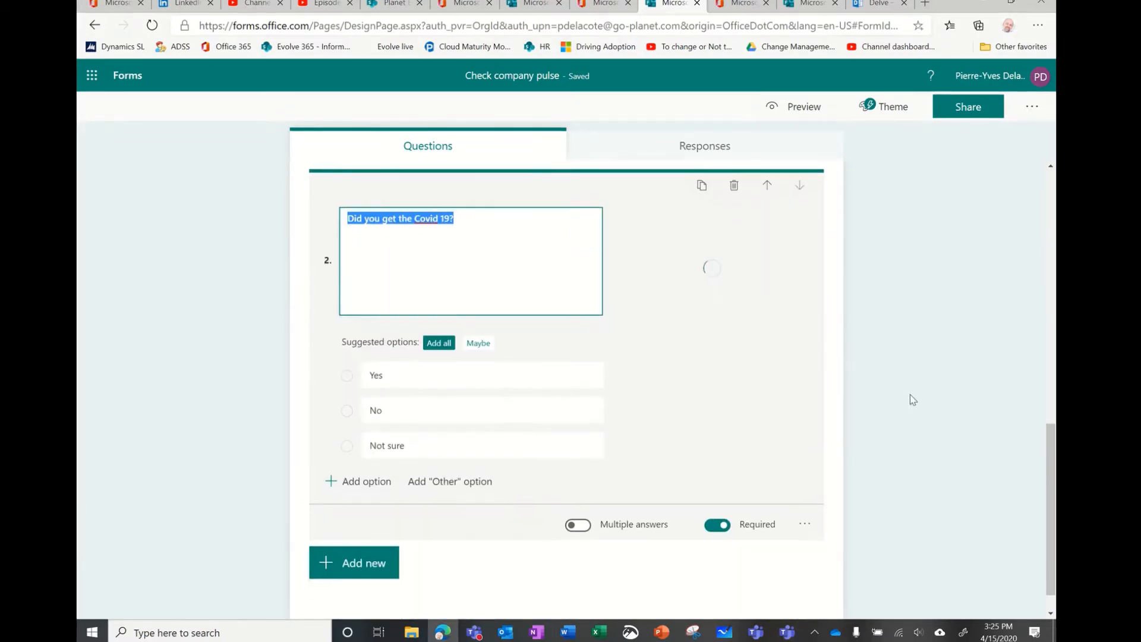
pyautogui.scroll(8, 785, 321)
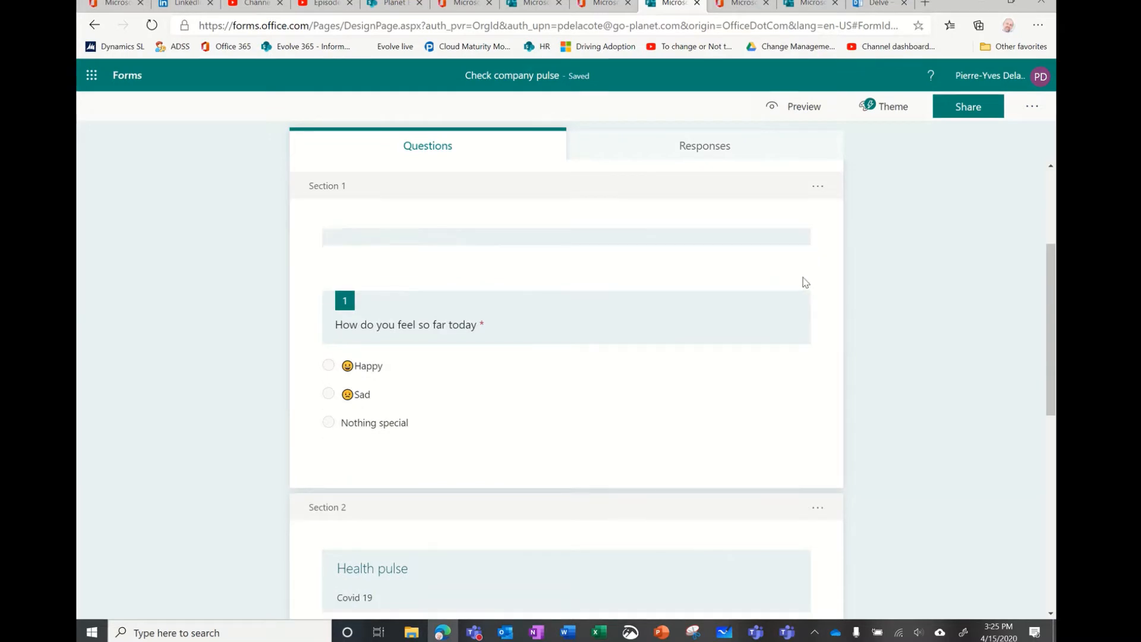
pyautogui.scroll(3, 889, 261)
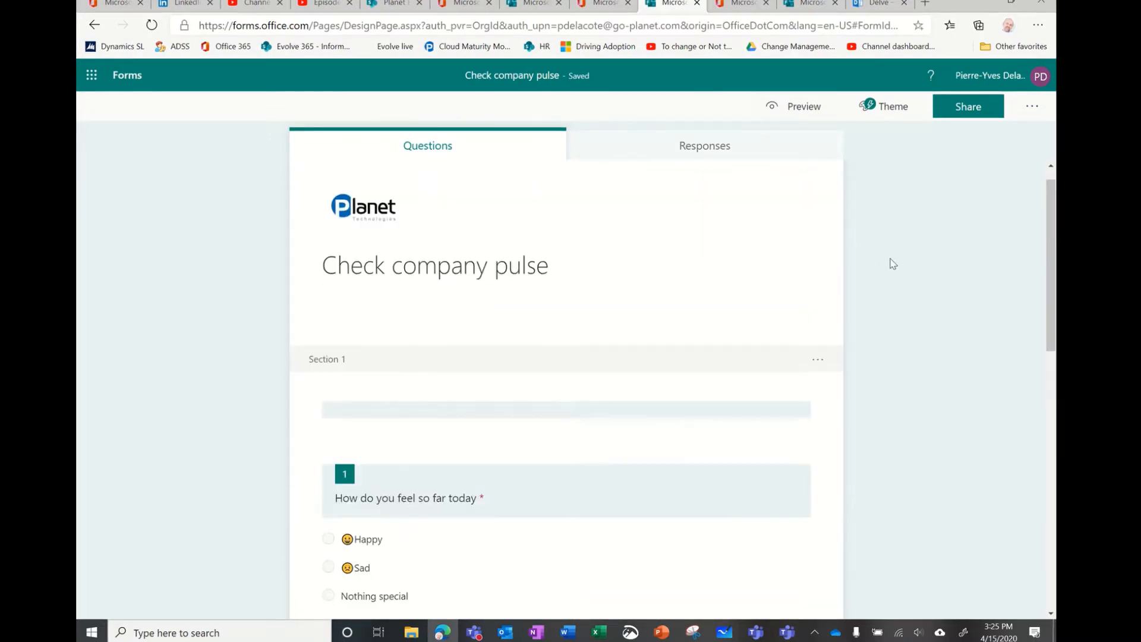
pyautogui.scroll(-9, 883, 297)
pyautogui.scroll(-2, 873, 312)
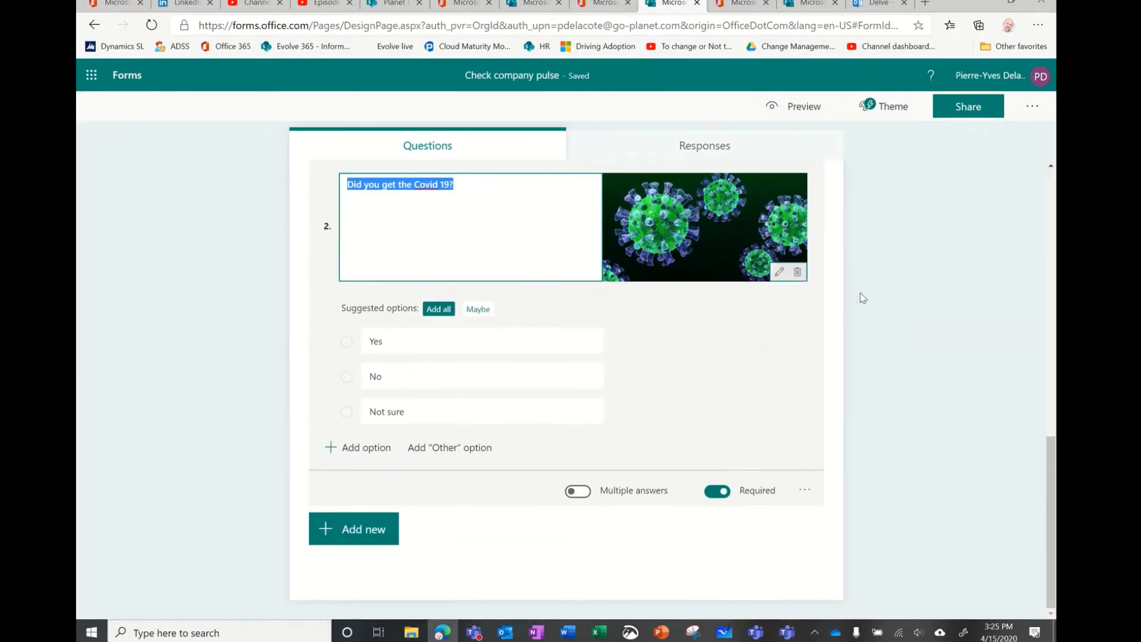
pyautogui.click(912, 308)
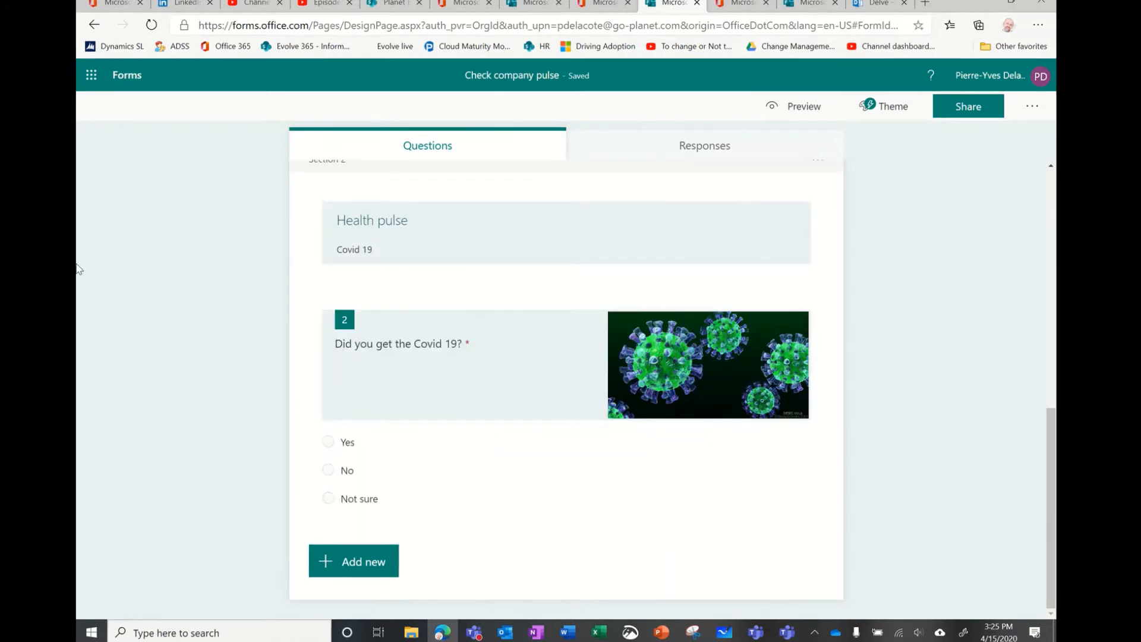
# Step: Try the dark suggested theme with a woman in it, and settle on the pale theme of people meeting in an office
pyautogui.scroll(10, 823, 336)
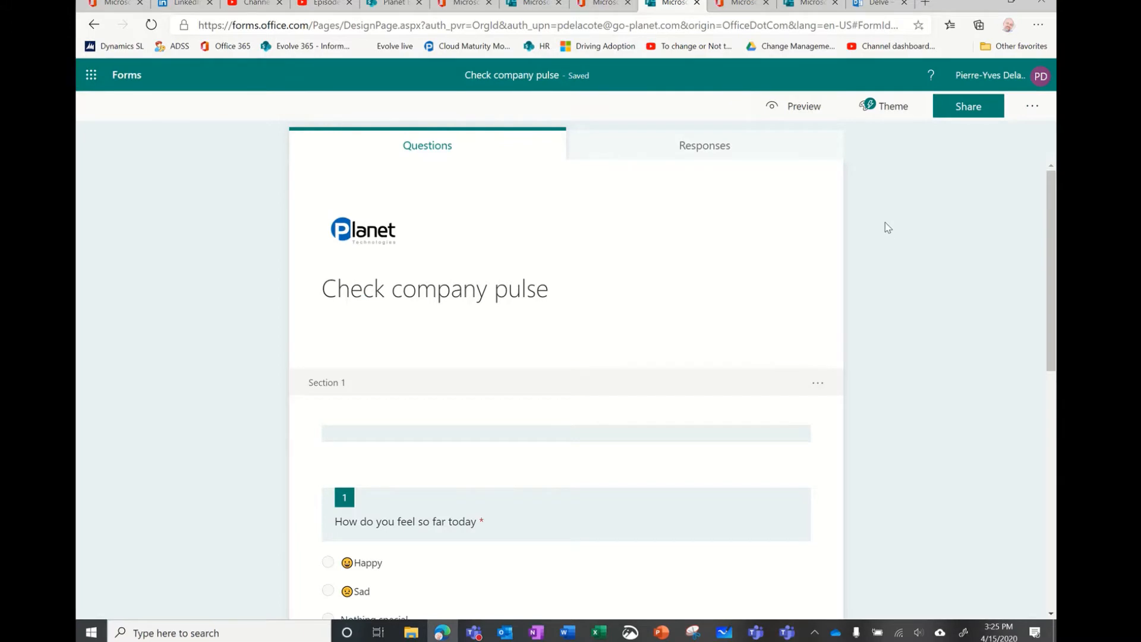
pyautogui.click(890, 108)
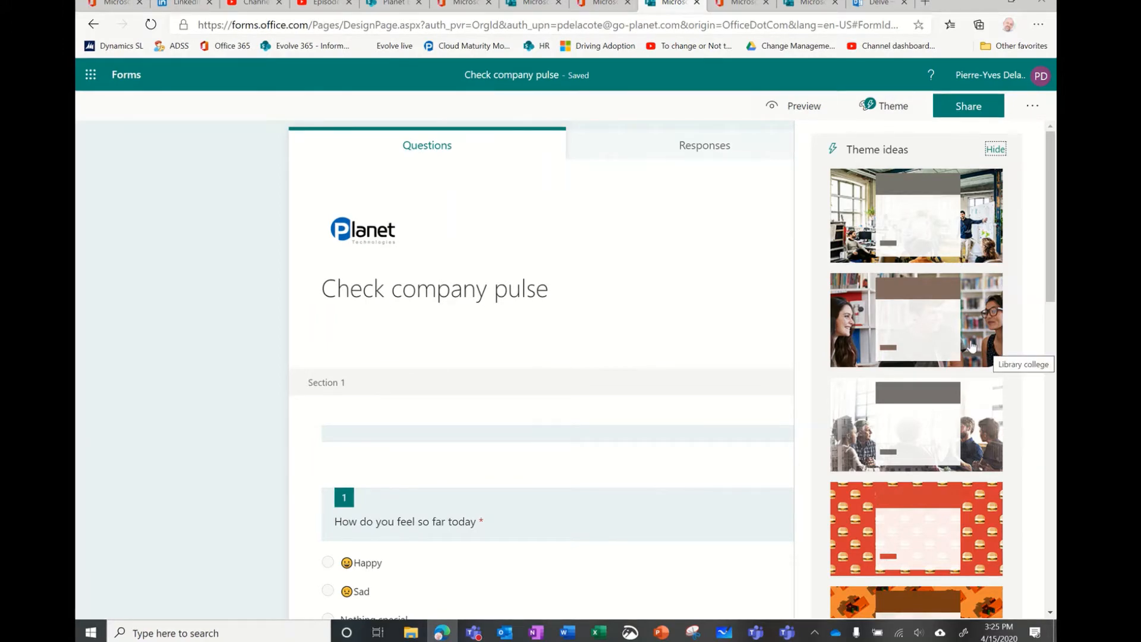
pyautogui.scroll(-10, 972, 346)
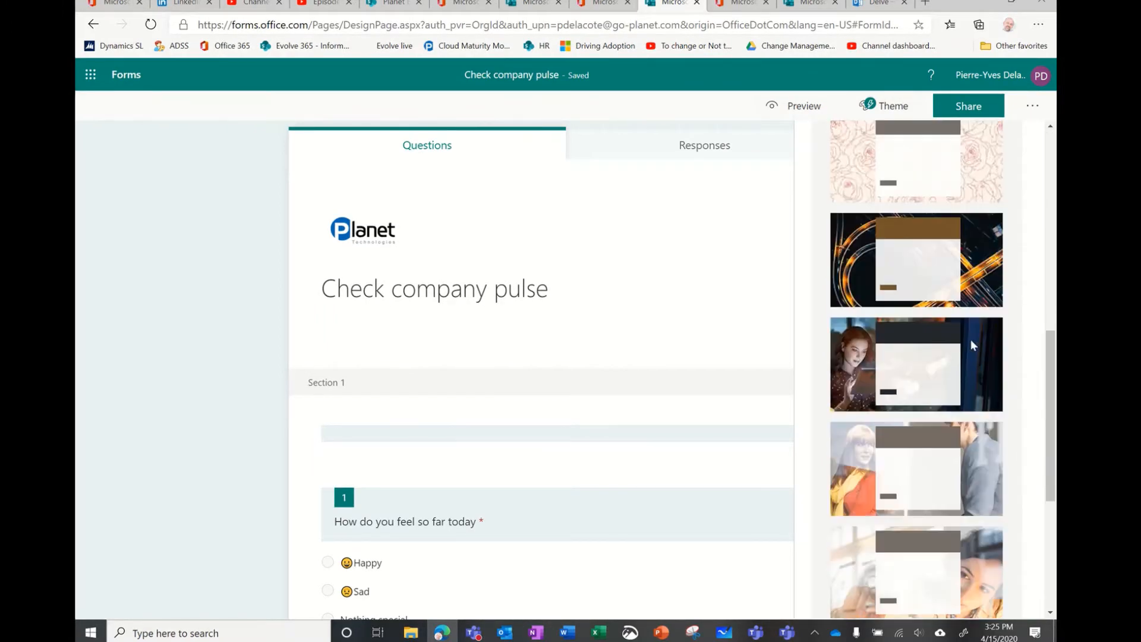
pyautogui.click(877, 321)
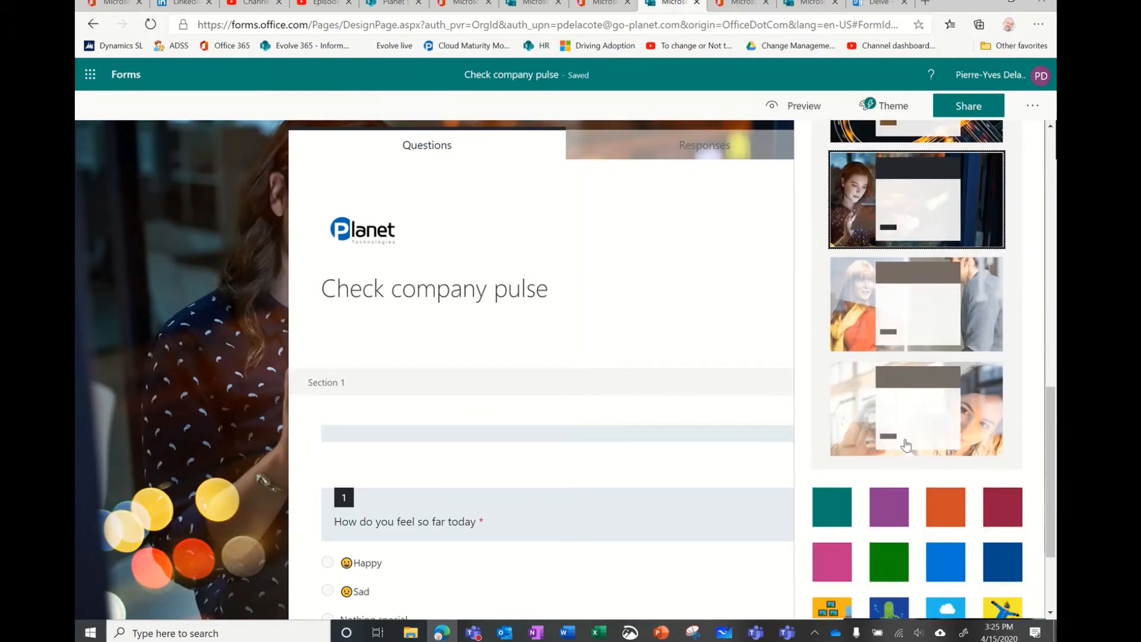
pyautogui.scroll(5, 908, 424)
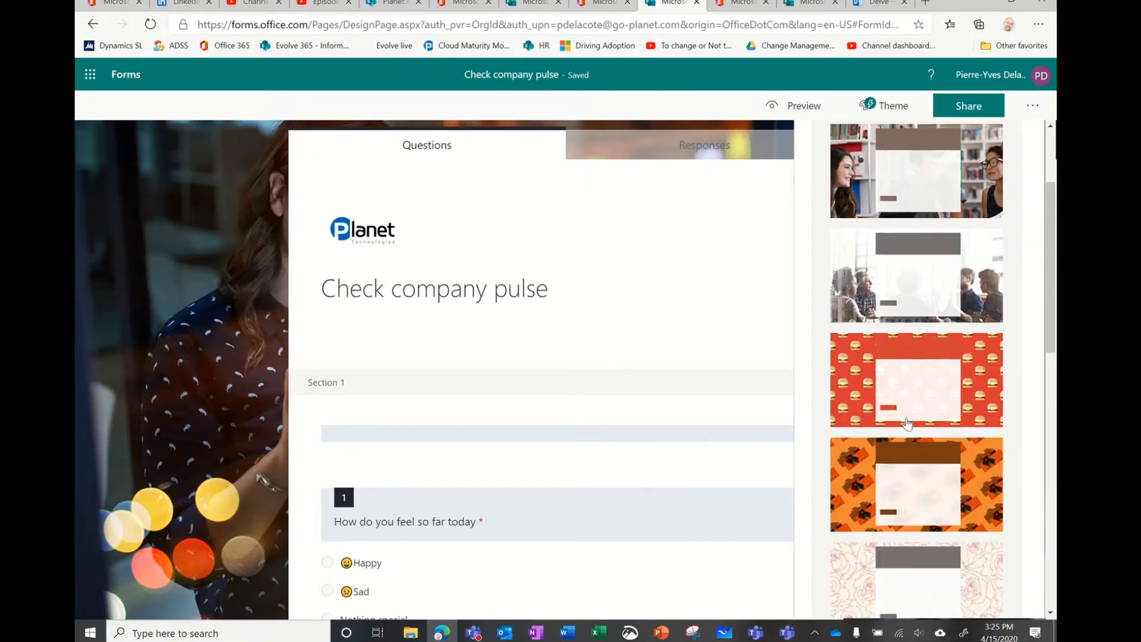
pyautogui.click(917, 275)
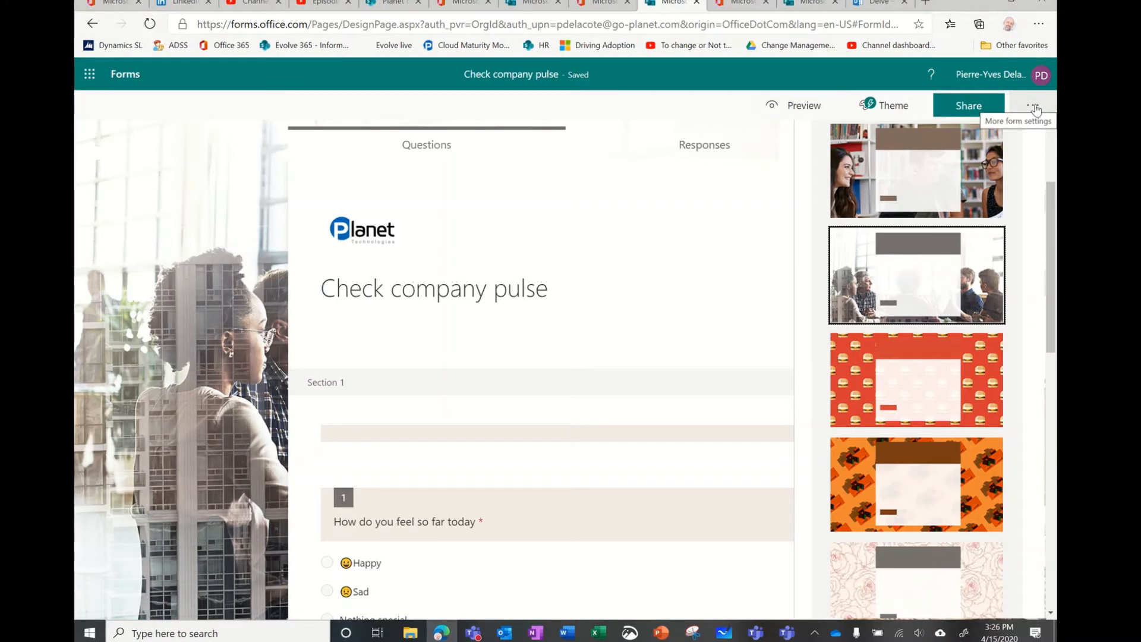
pyautogui.scroll(-5, 404, 375)
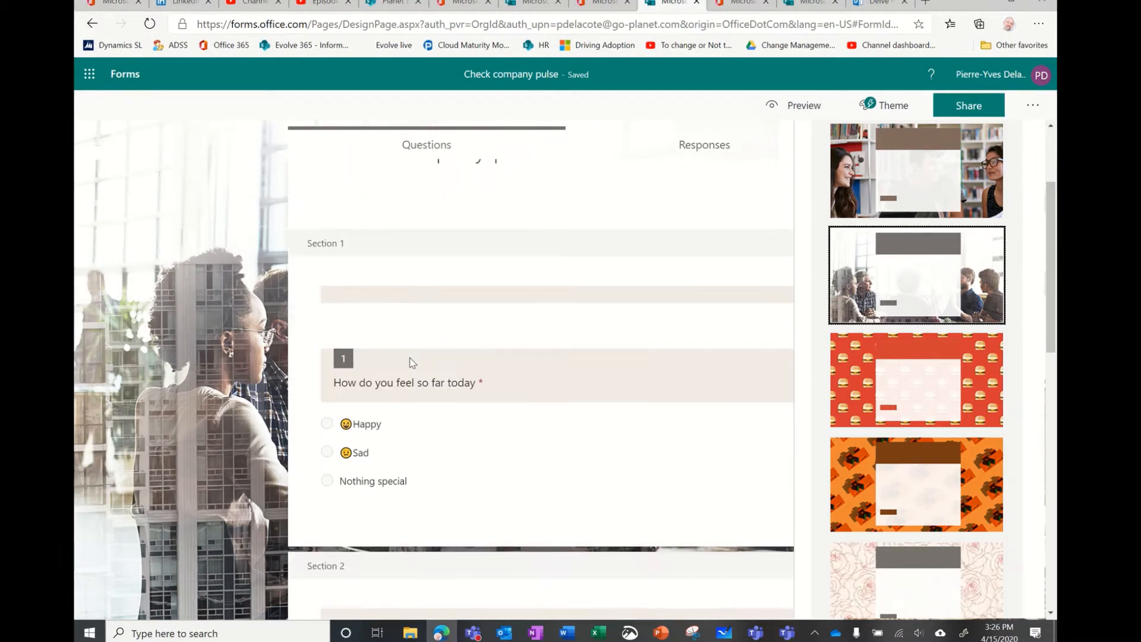
pyautogui.scroll(-3, 410, 361)
pyautogui.scroll(8, 555, 402)
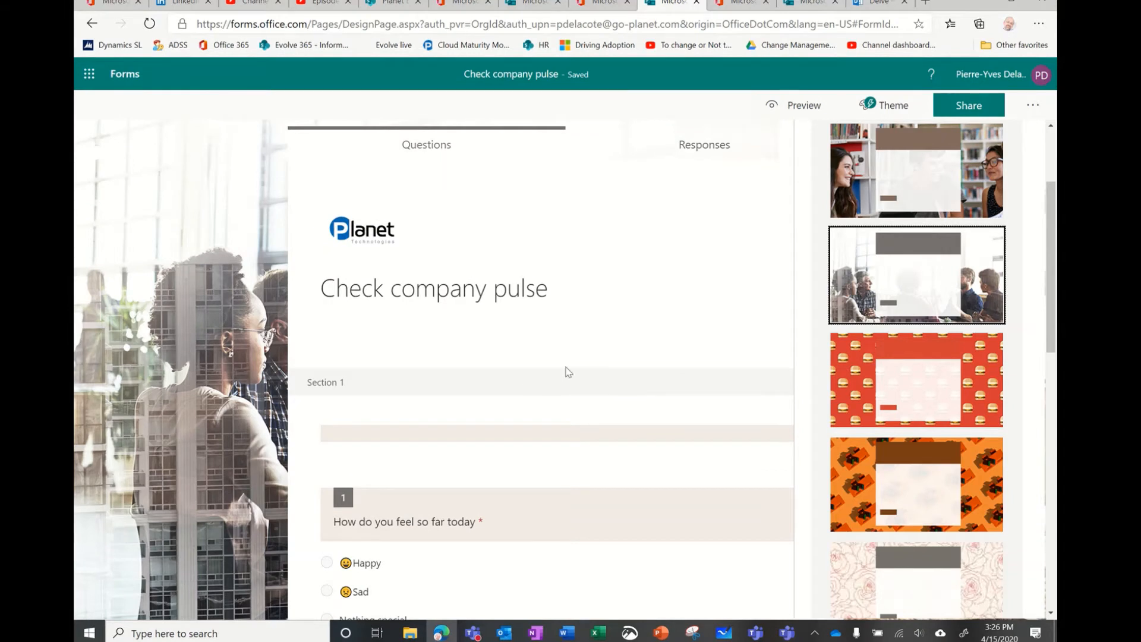
# Step: Make the form multilingual by adding "français" (French) as an additional language
pyautogui.click(1033, 105)
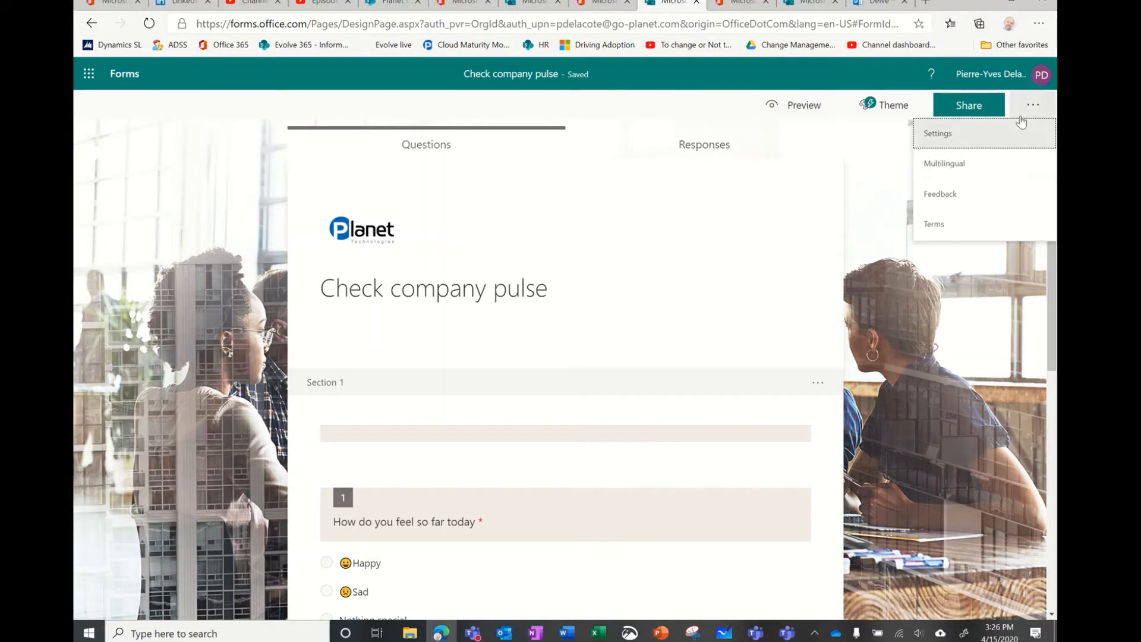
pyautogui.click(989, 170)
pyautogui.click(892, 292)
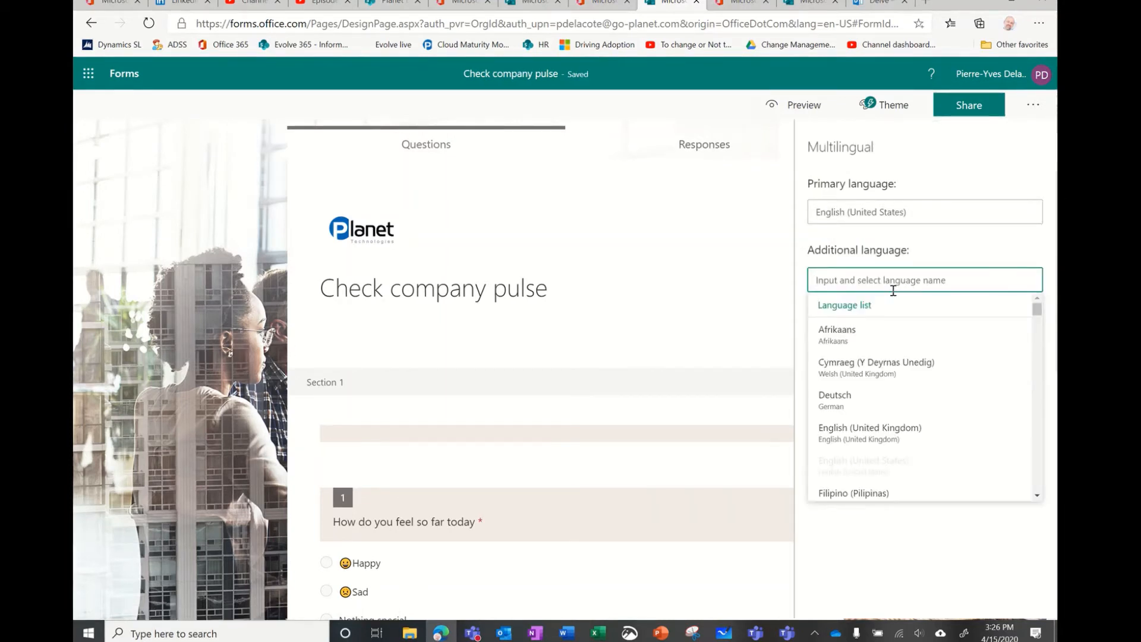
pyautogui.write('fran')
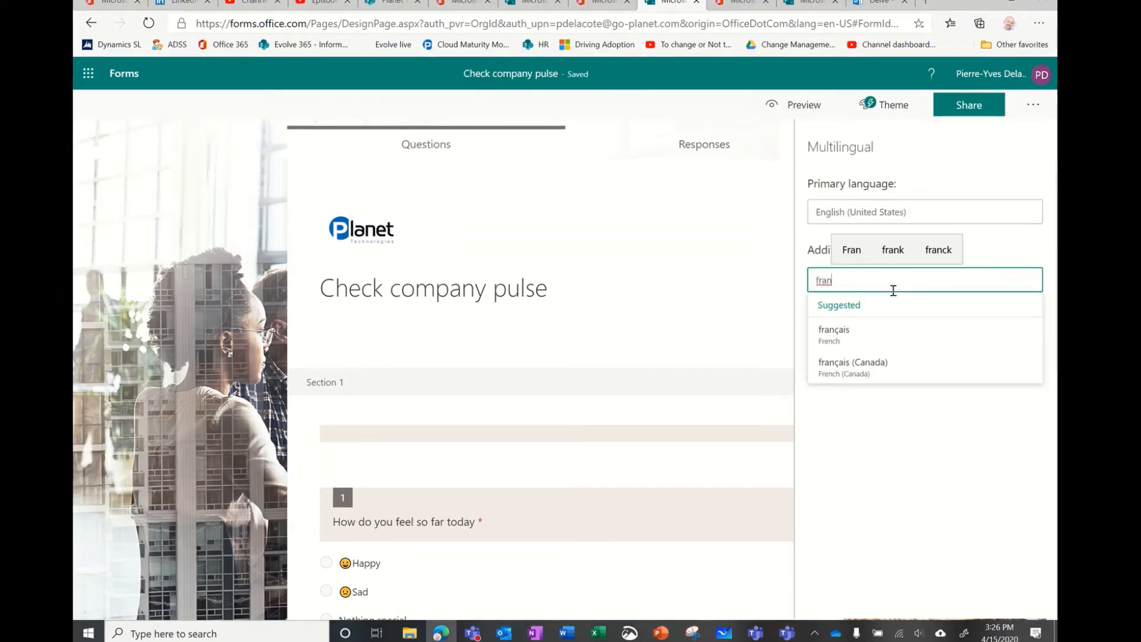
pyautogui.click(914, 333)
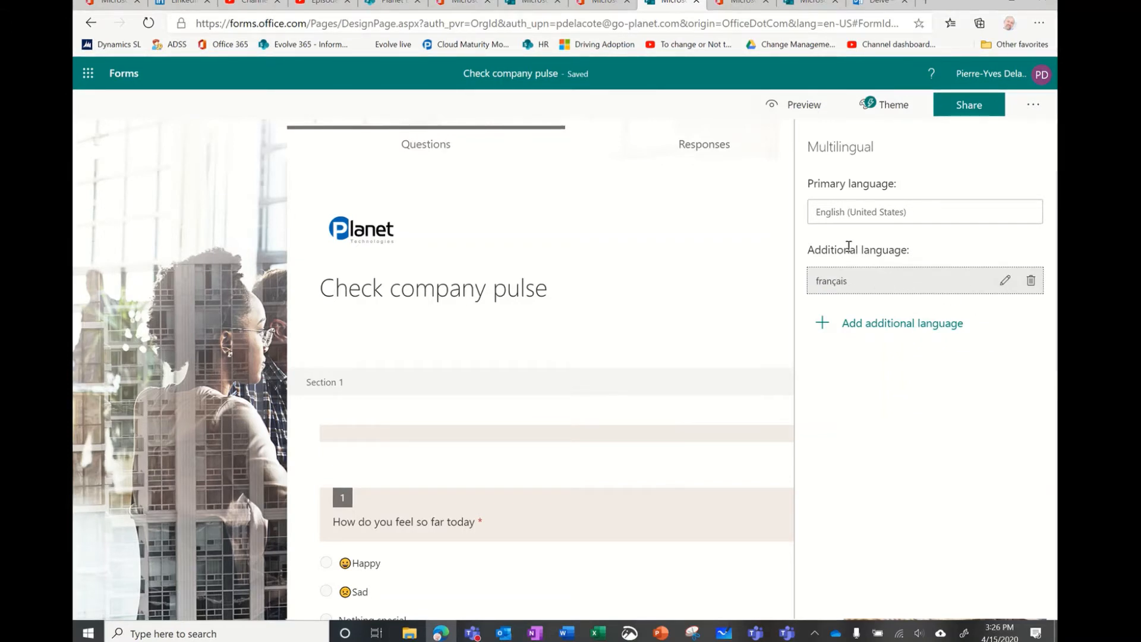
# Step: Start editing the French version and translate the form title as "Votre Moral"
pyautogui.click(1005, 280)
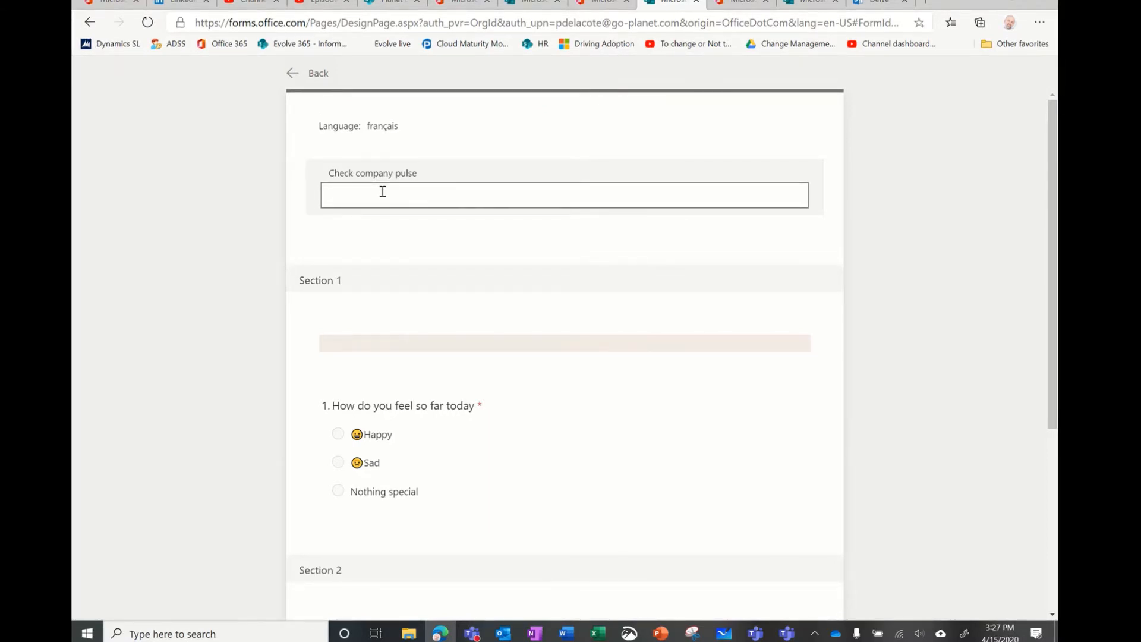
pyautogui.write('ral')
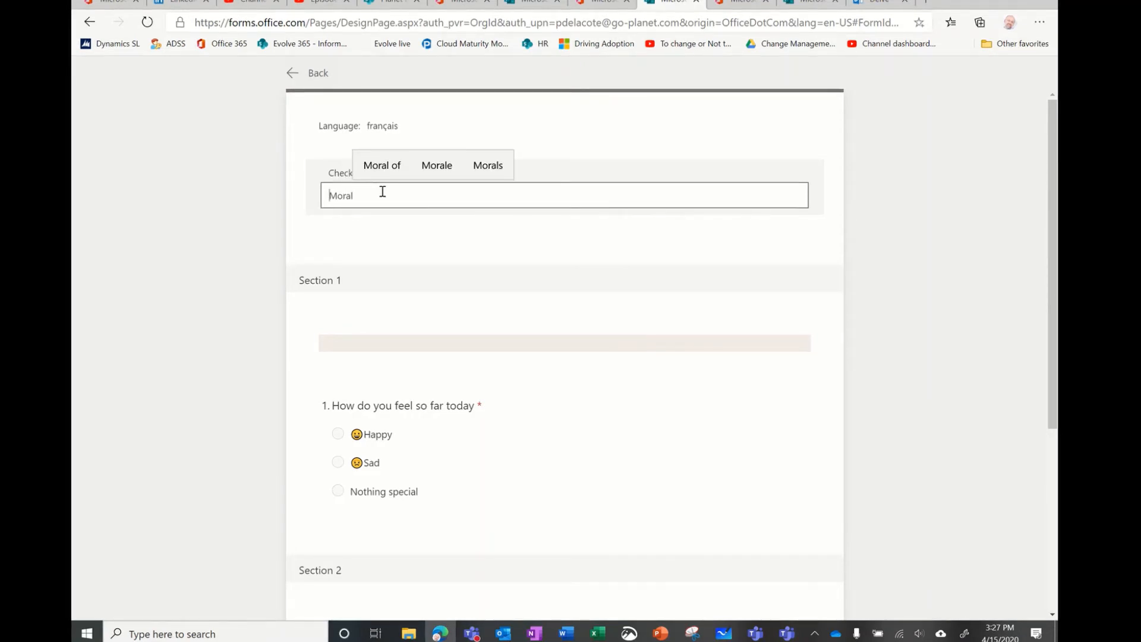
pyautogui.write('Votre')
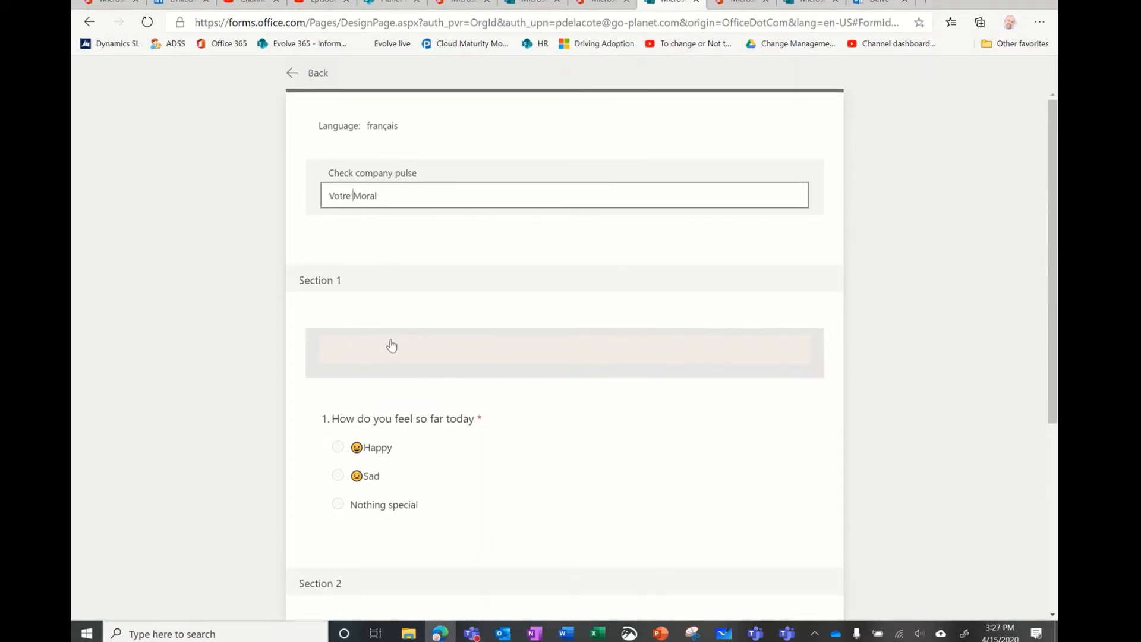
# Step: Translate the question "How do you feel so far today" as "Comment vous sentez vous aujourd'hui"
pyautogui.scroll(-3, 391, 345)
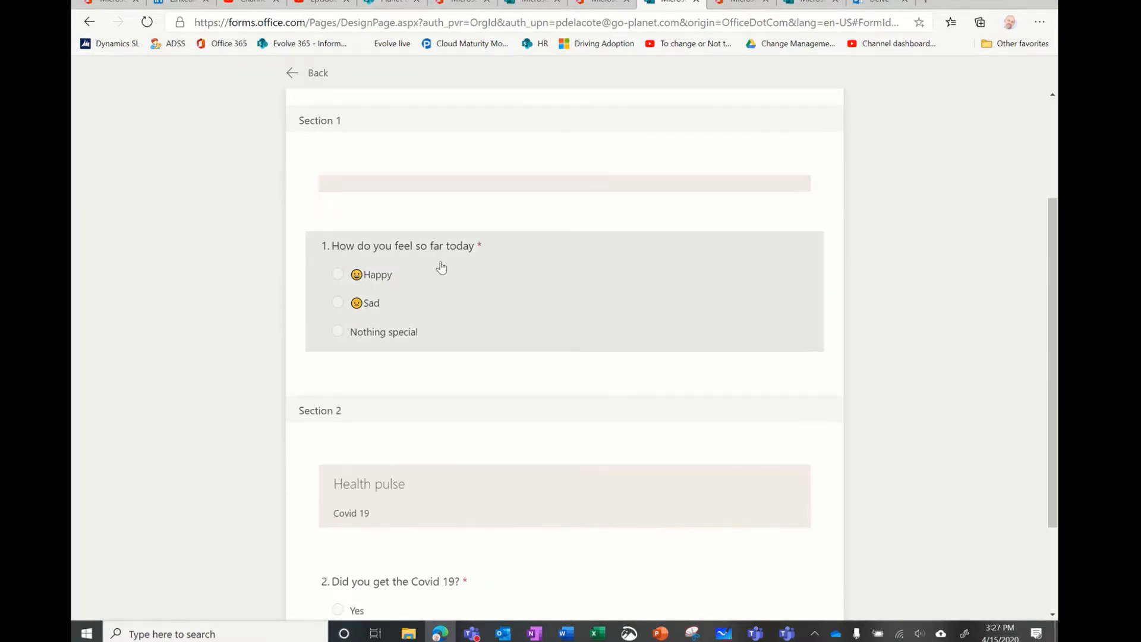
pyautogui.click(449, 258)
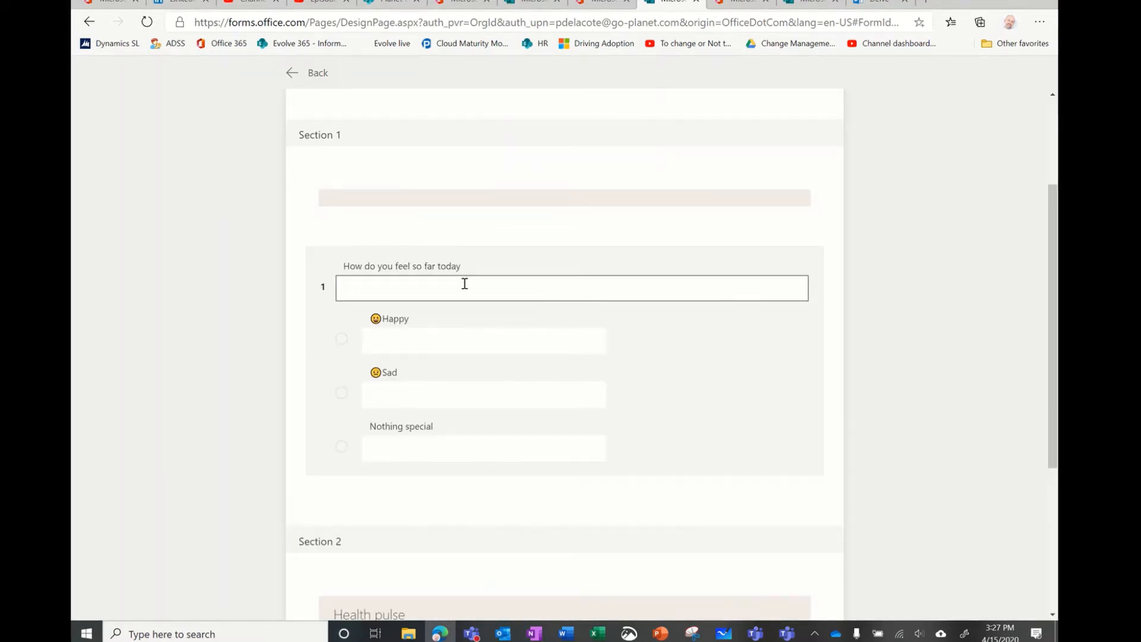
pyautogui.write('Comment vou')
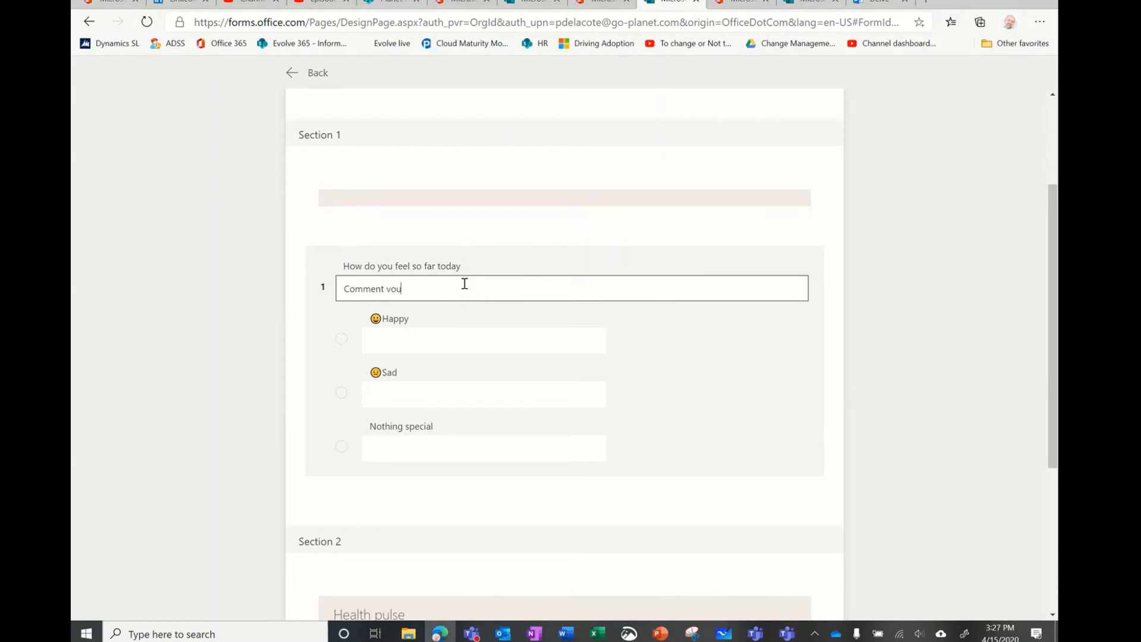
pyautogui.write('s sentez v')
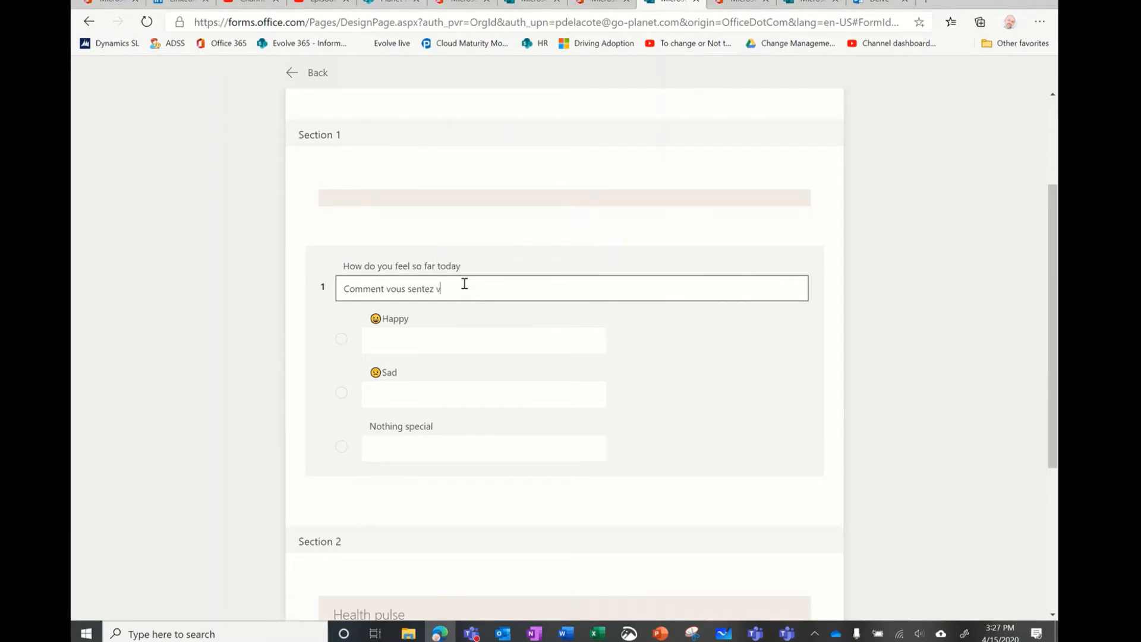
pyautogui.write('ous aujo')
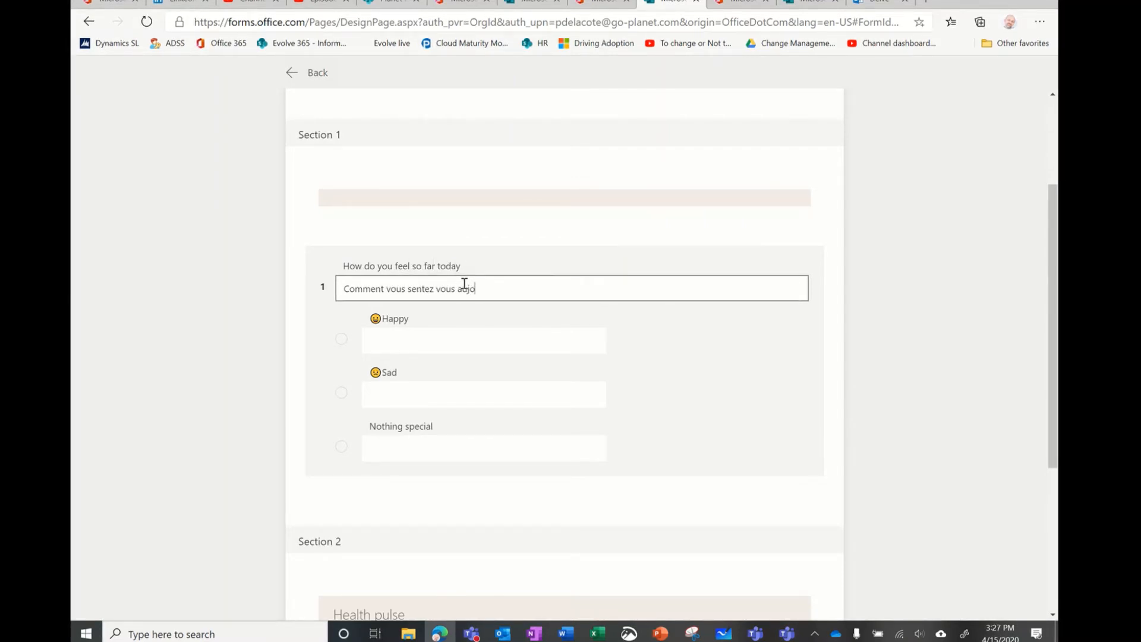
pyautogui.write("urd'hu")
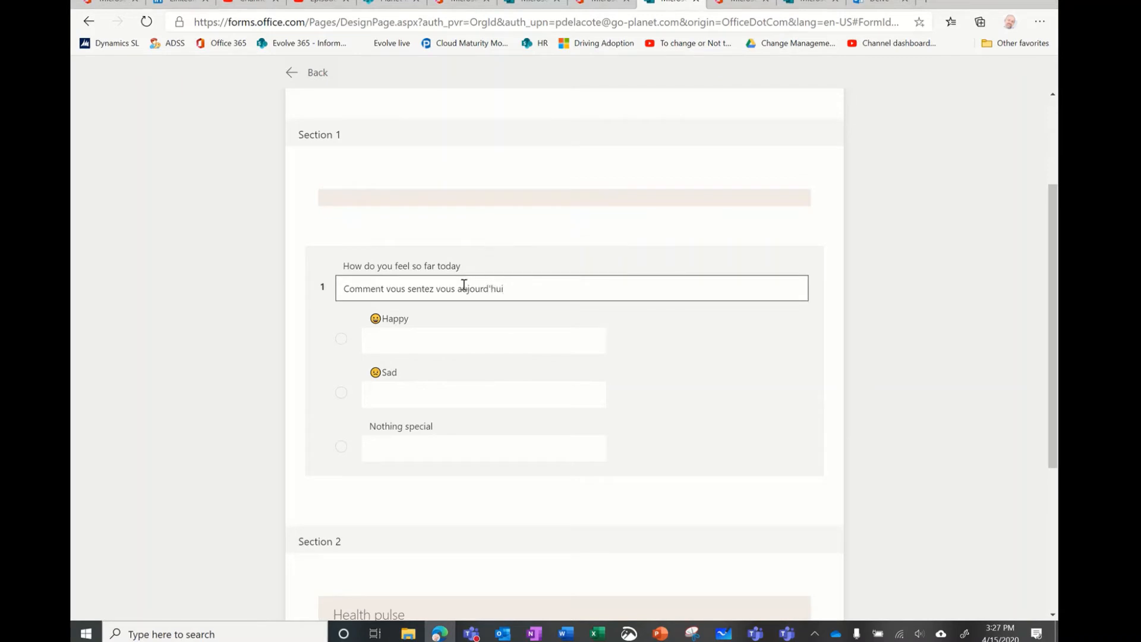
pyautogui.write('i')
# Step: Translate the first question's answers Happy, Sad and Nothing special as "Heureux", "Triste" and "Rien de particulier"
pyautogui.click(426, 342)
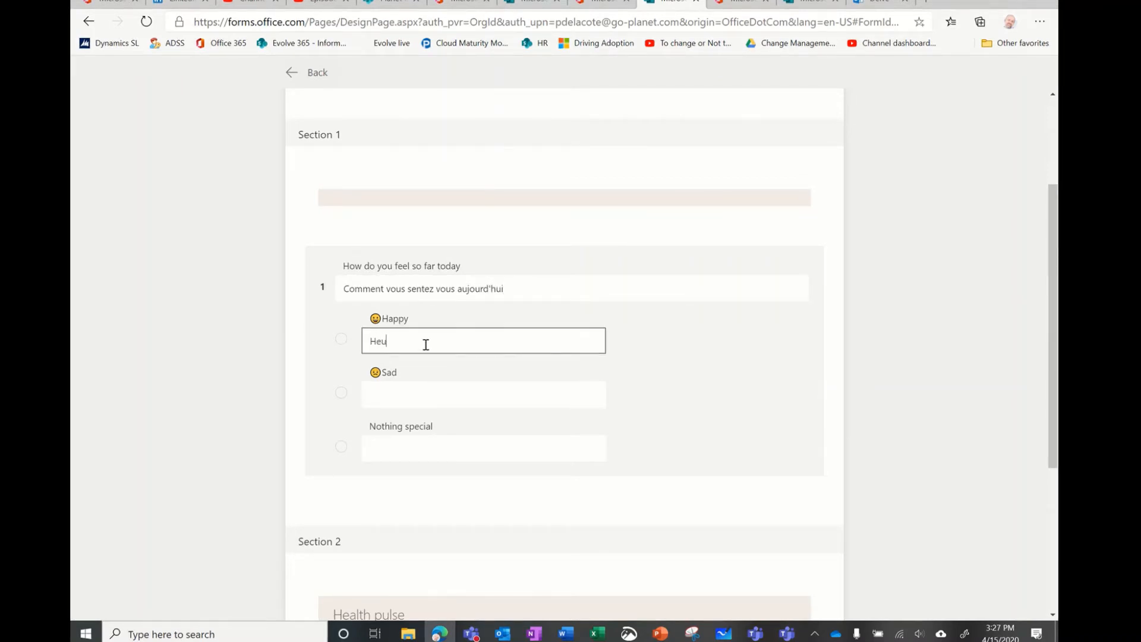
pyautogui.write('Heureux')
pyautogui.click(435, 390)
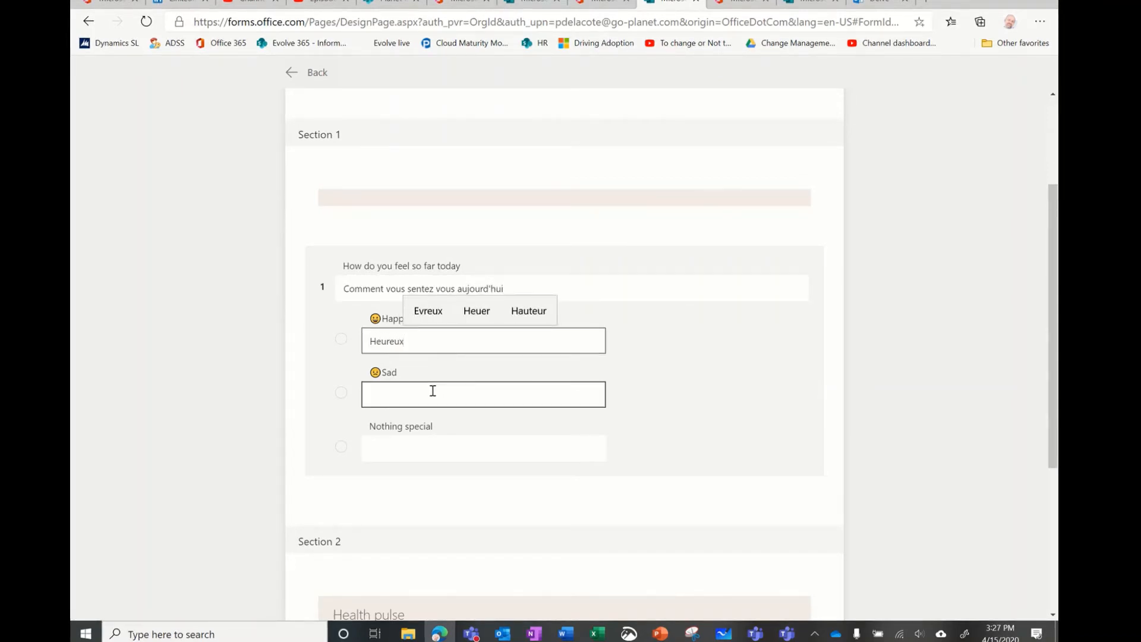
pyautogui.write('Triste')
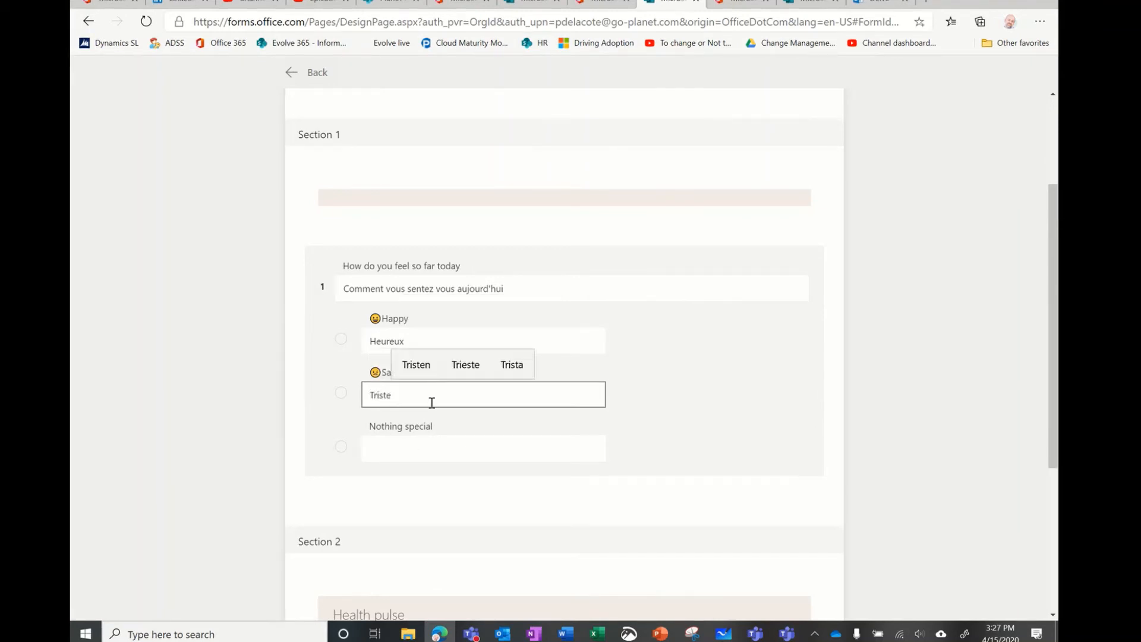
pyautogui.click(425, 455)
pyautogui.write('Rien ')
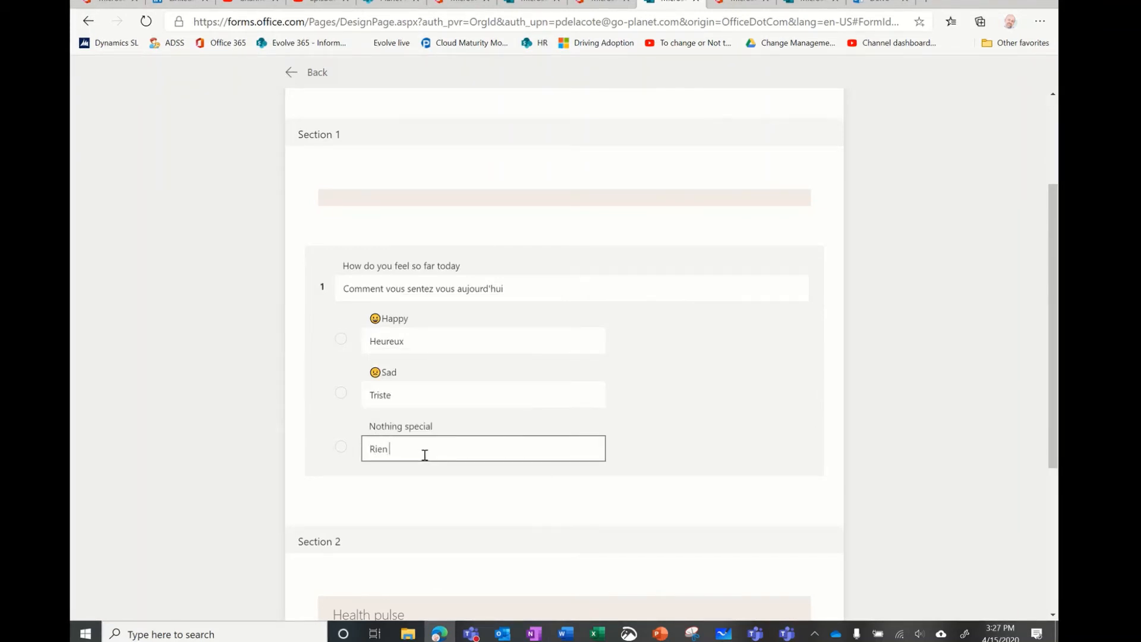
pyautogui.write('de particulier')
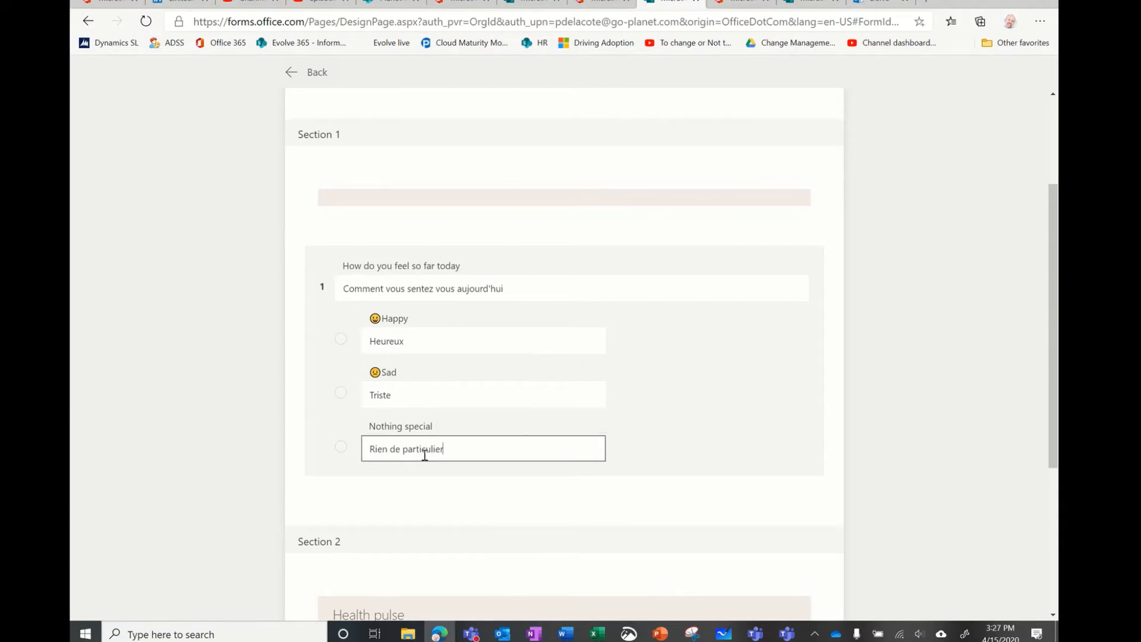
# Step: Translate the Section 2 title "Health pulse" as "Votre sante" and enter "Covid 19" as its subtitle
pyautogui.scroll(-5, 471, 479)
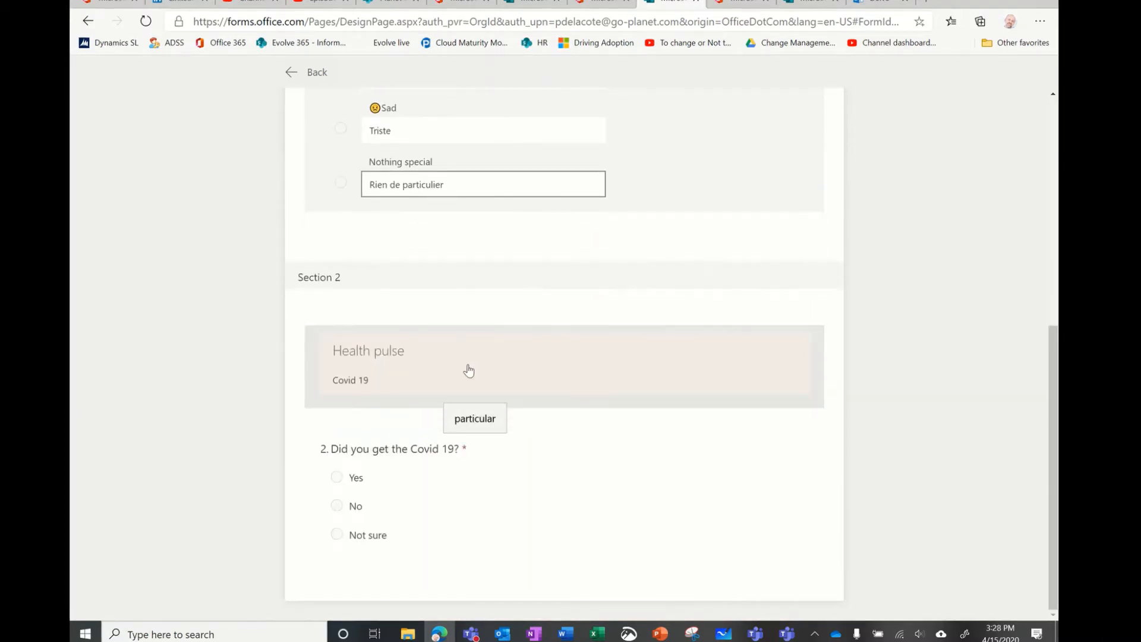
pyautogui.click(467, 370)
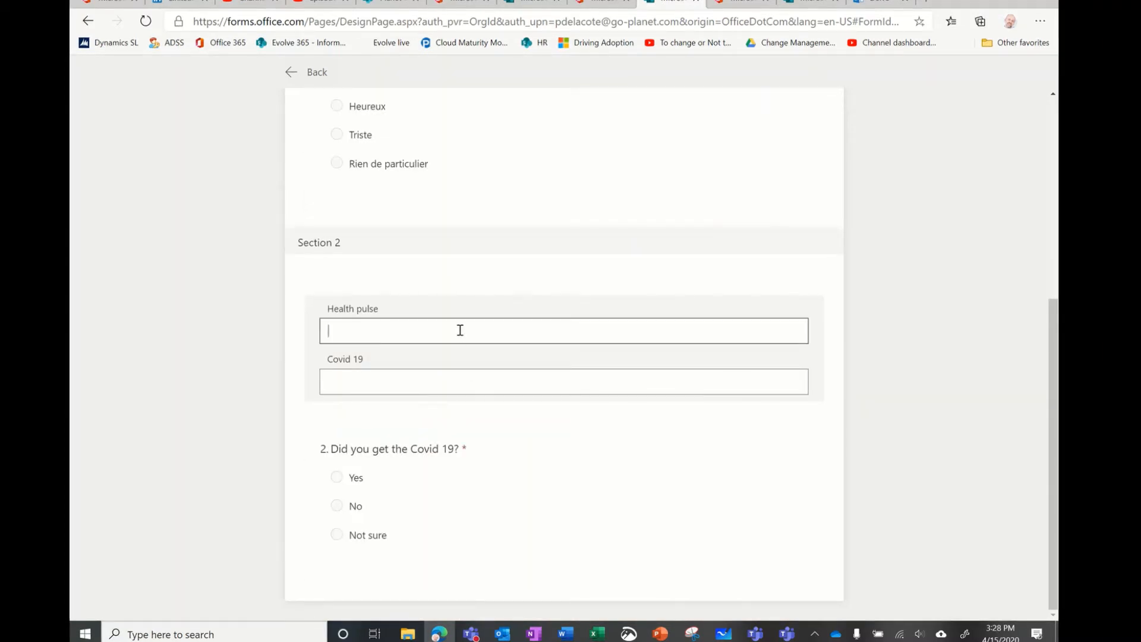
pyautogui.write('Votre sante')
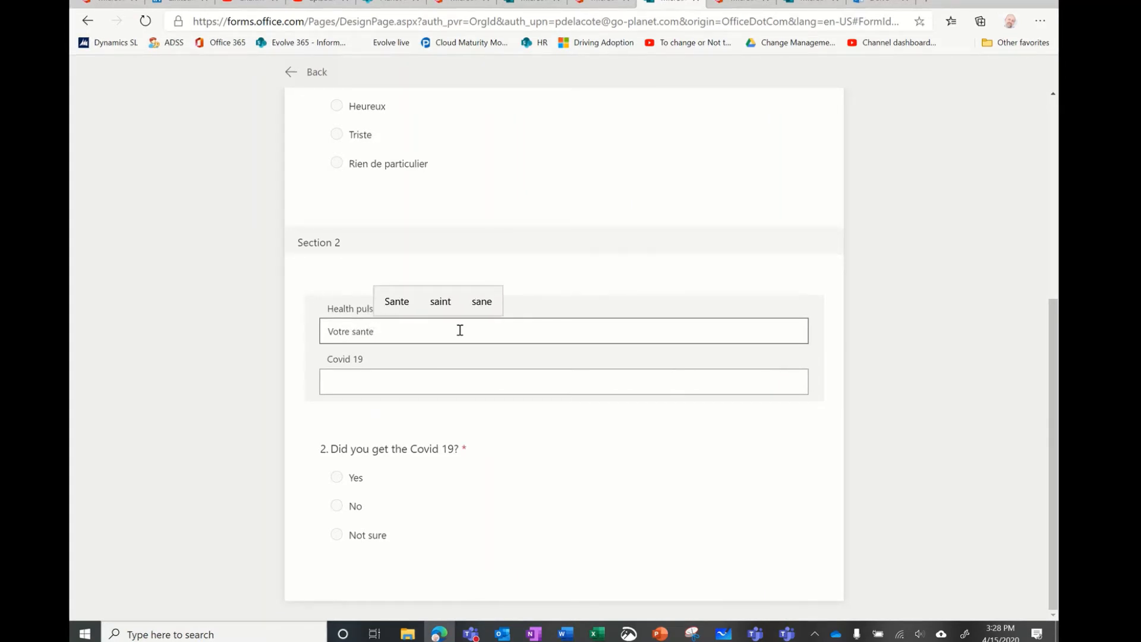
pyautogui.click(397, 382)
pyautogui.write('C')
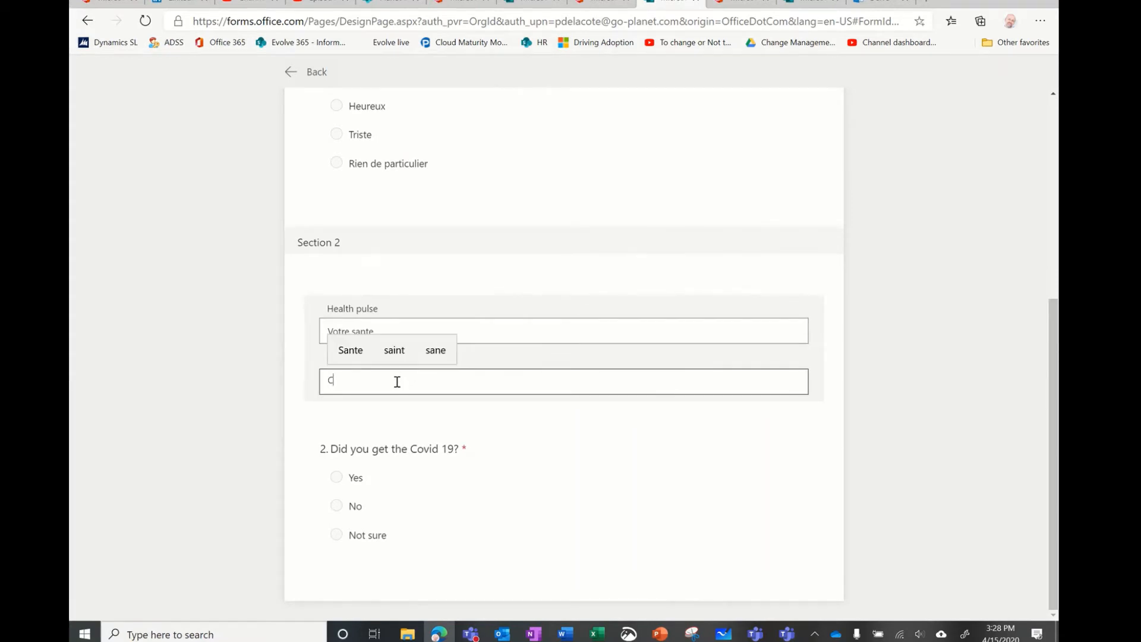
pyautogui.write('ovid 19')
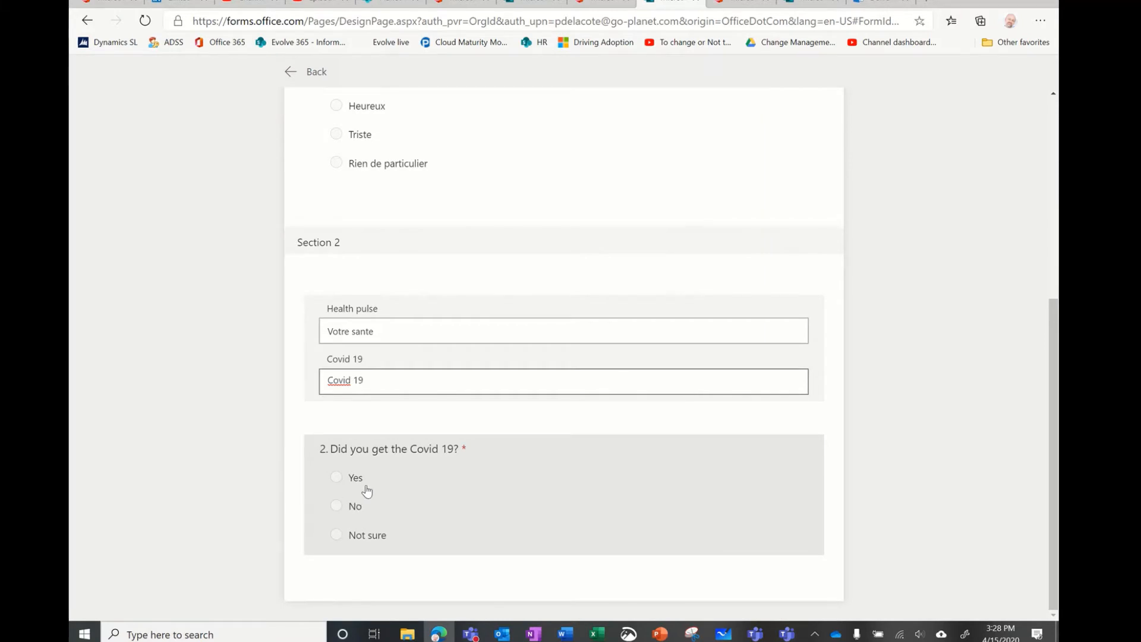
# Step: Enter "Avez vos attrape le Covid 19" as the French text of the question "Did you get the Covid 19?"
pyautogui.click(426, 474)
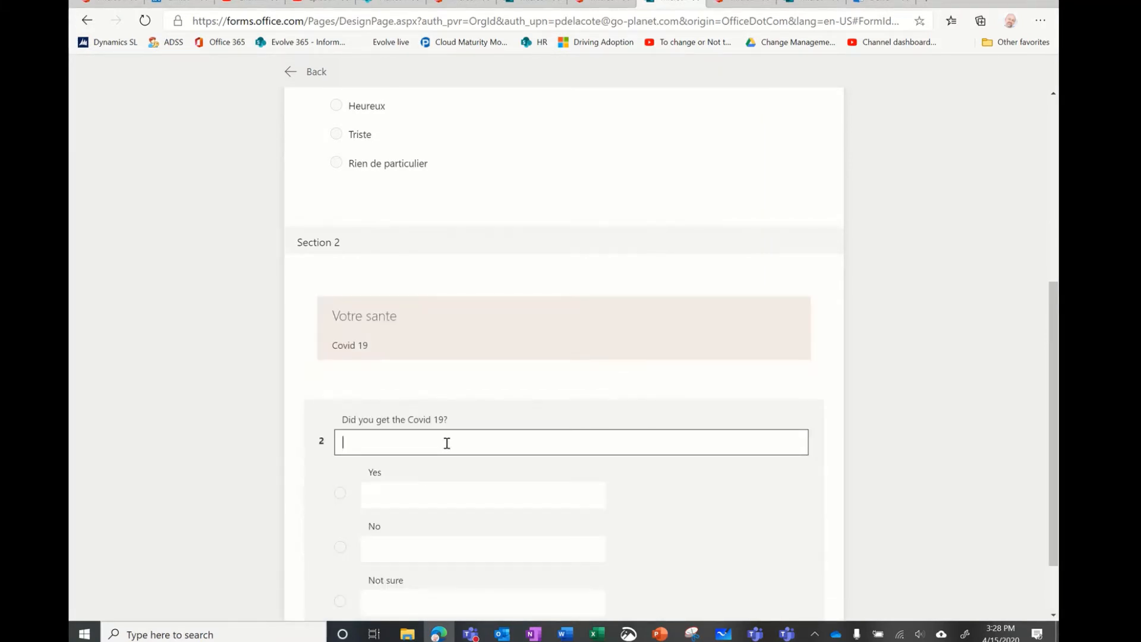
pyautogui.write('Avez v')
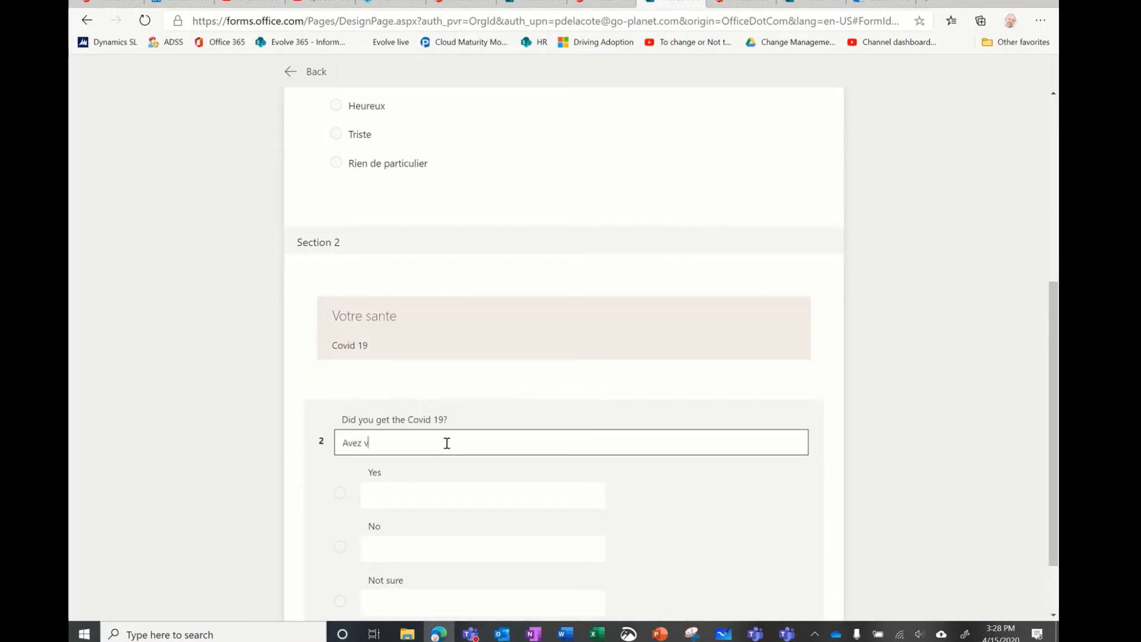
pyautogui.write('os attrape ')
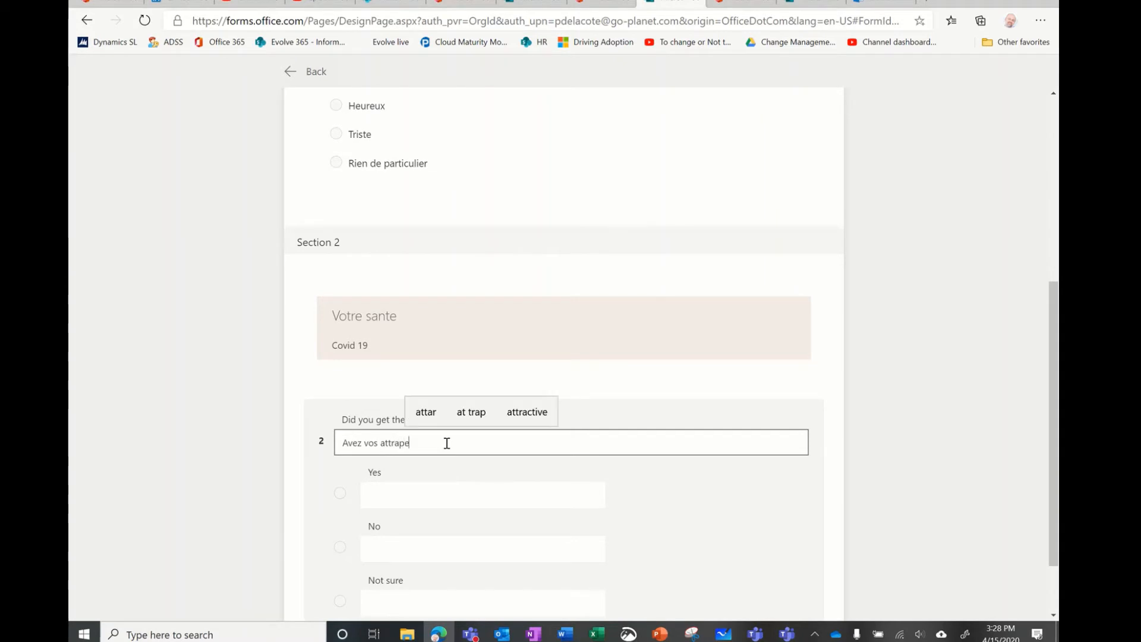
pyautogui.write('le Covid 19')
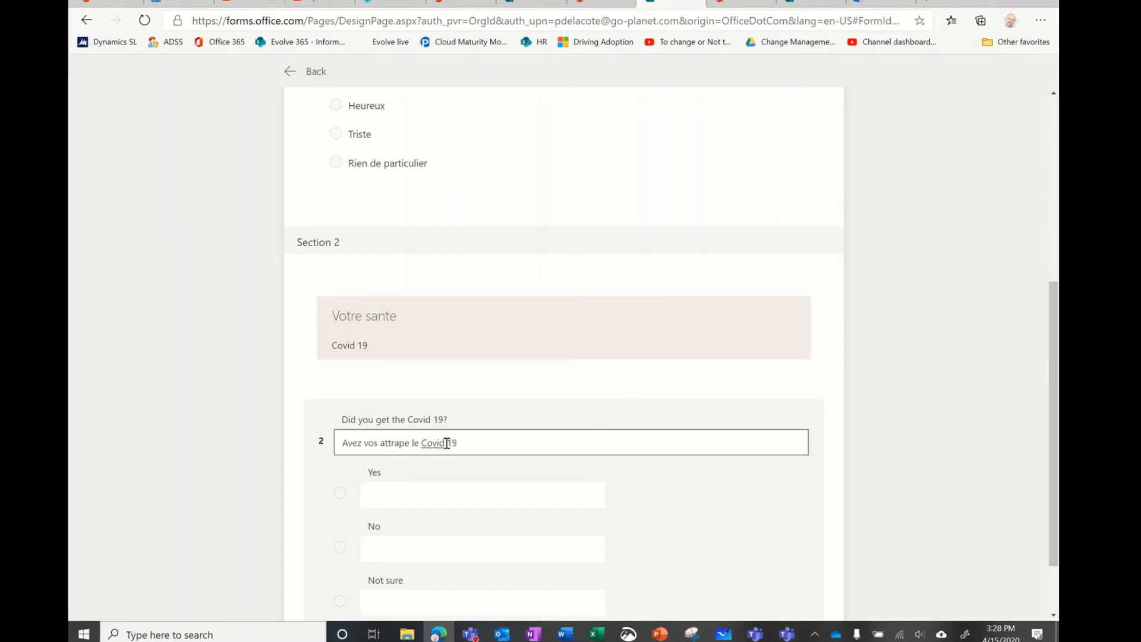
# Step: Translate the Covid 19 question's answers Yes, No and Not sure as "Oui", "Non" and "Je ne sais pas", and leave the translation editor
pyautogui.click(448, 493)
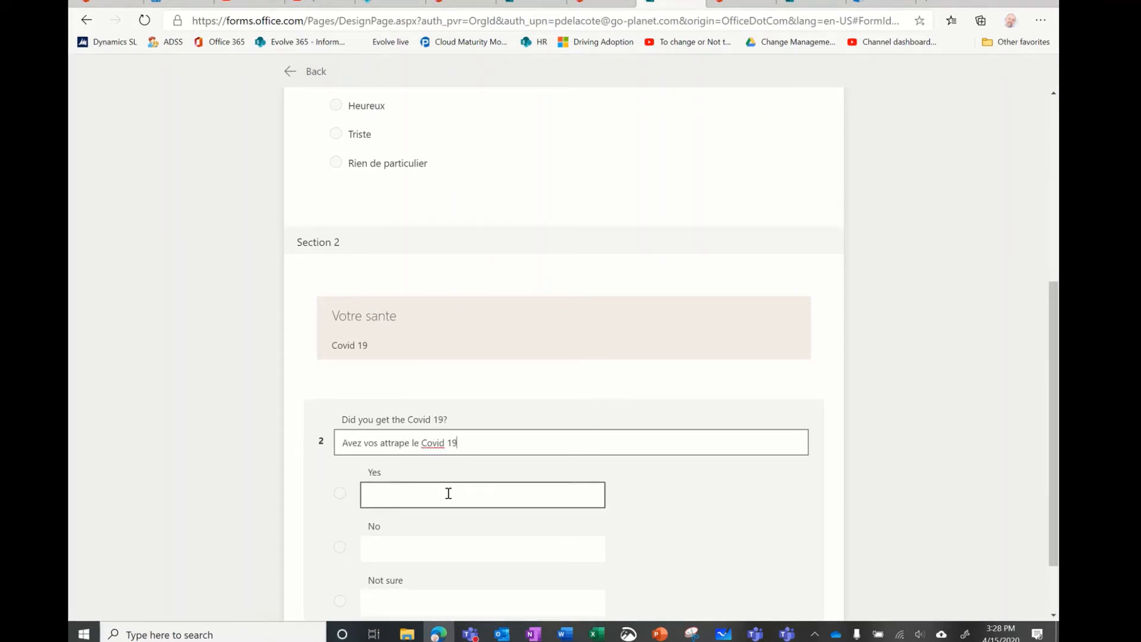
pyautogui.click(449, 554)
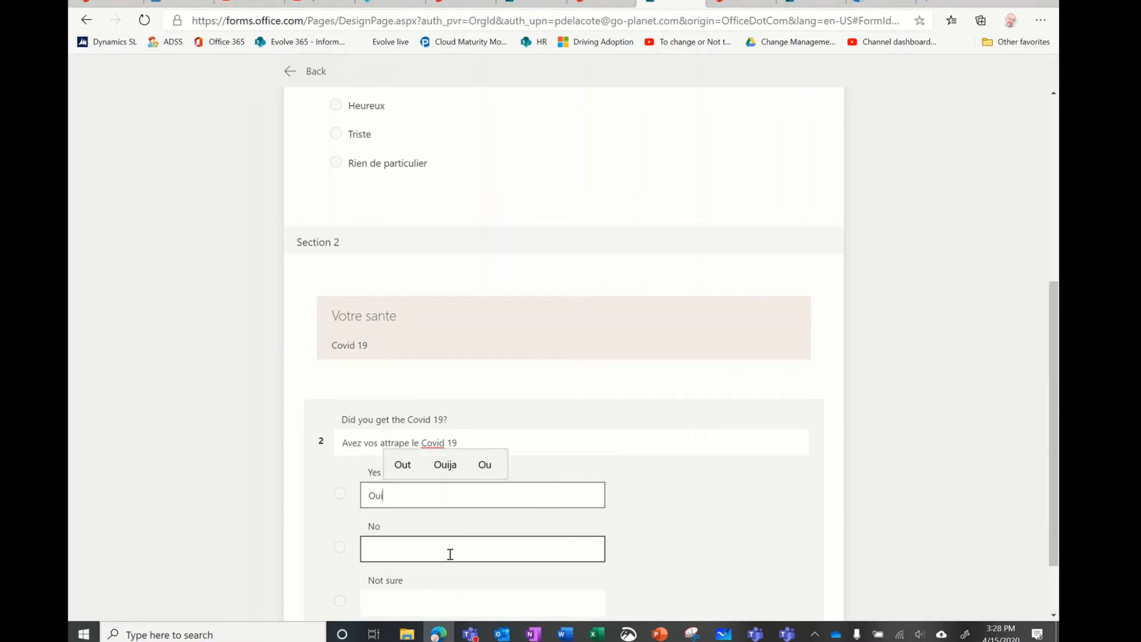
pyautogui.write('Non')
pyautogui.click(450, 604)
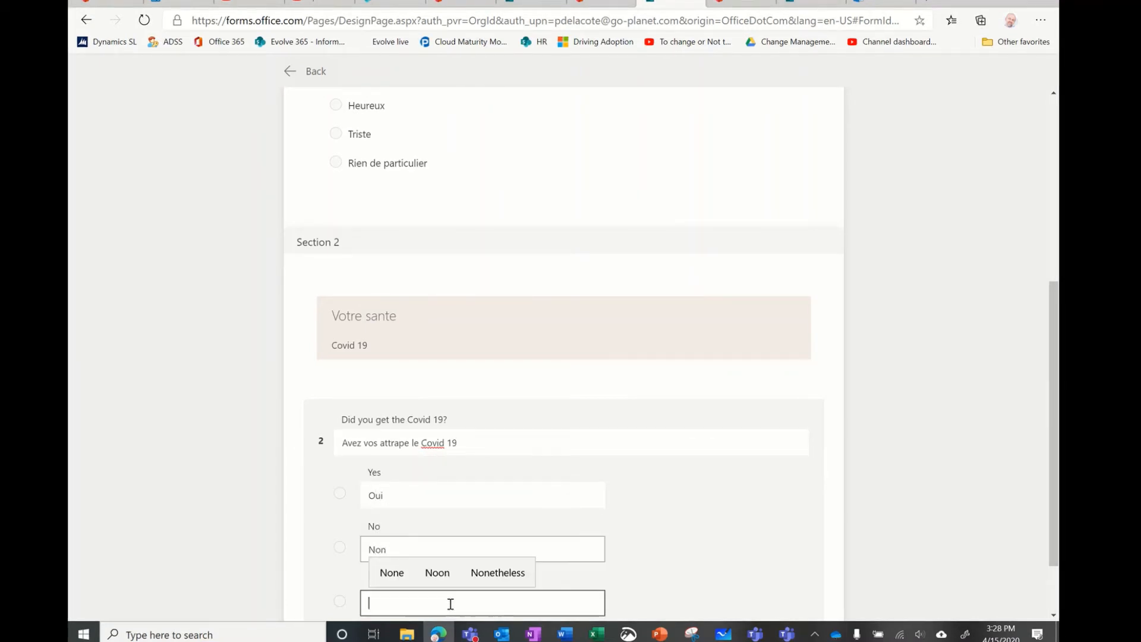
pyautogui.write('Je ne')
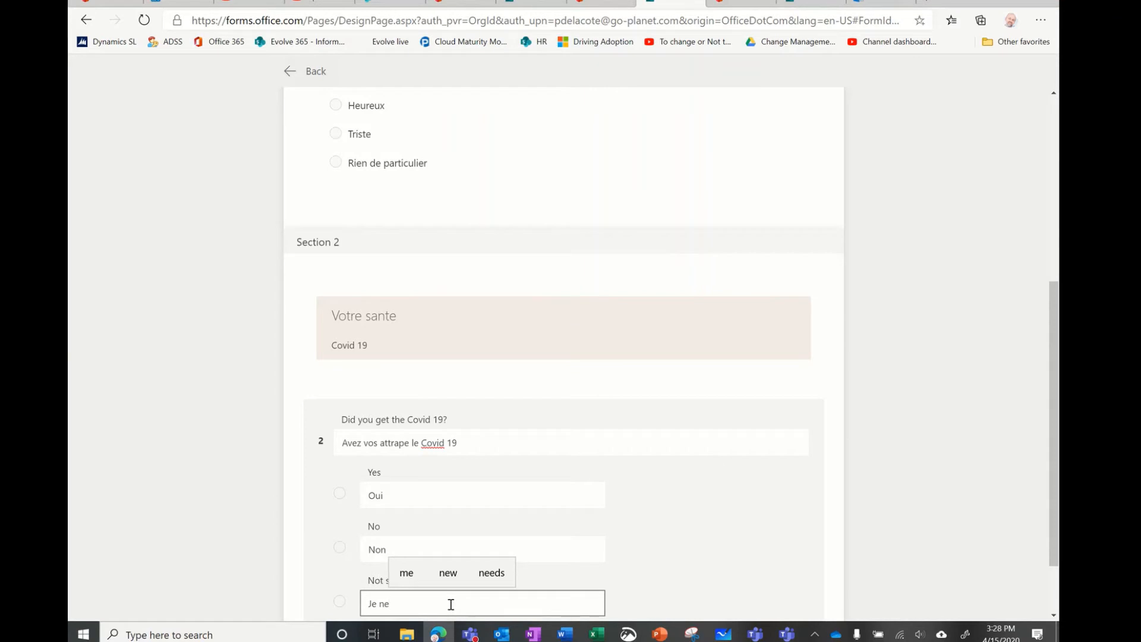
pyautogui.write(' sais pas')
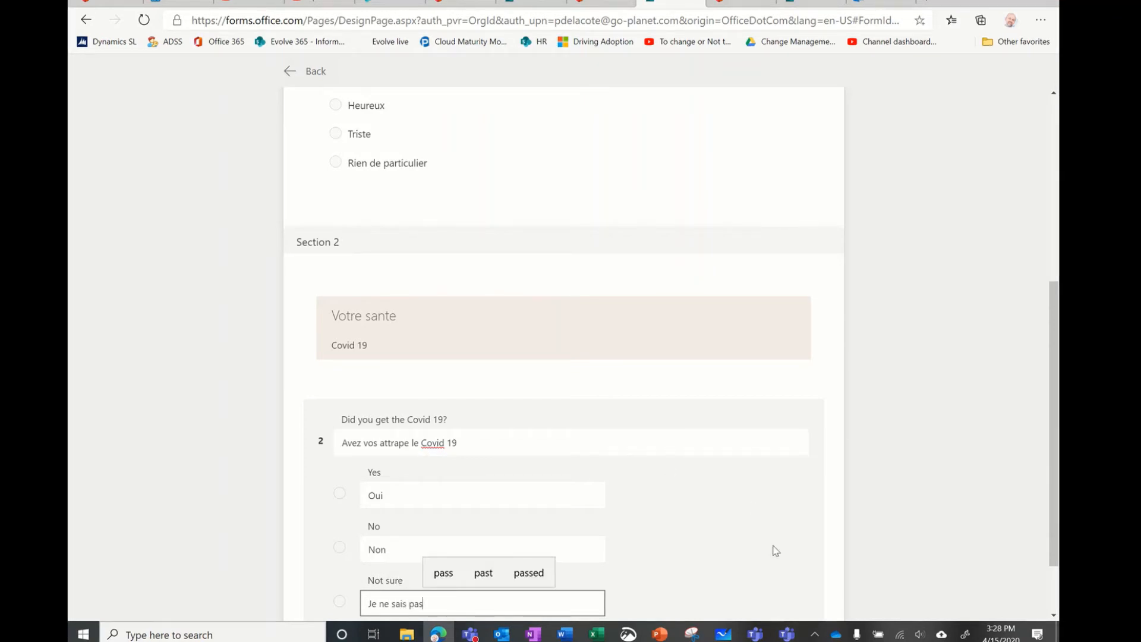
pyautogui.scroll(-1, 775, 550)
pyautogui.click(919, 467)
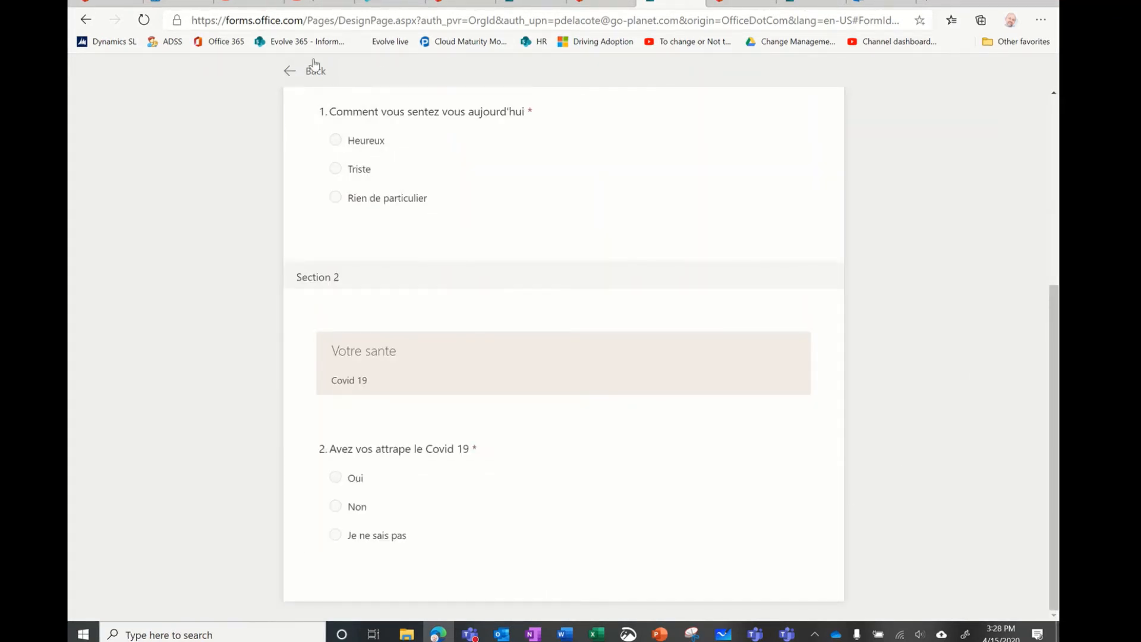
pyautogui.click(297, 70)
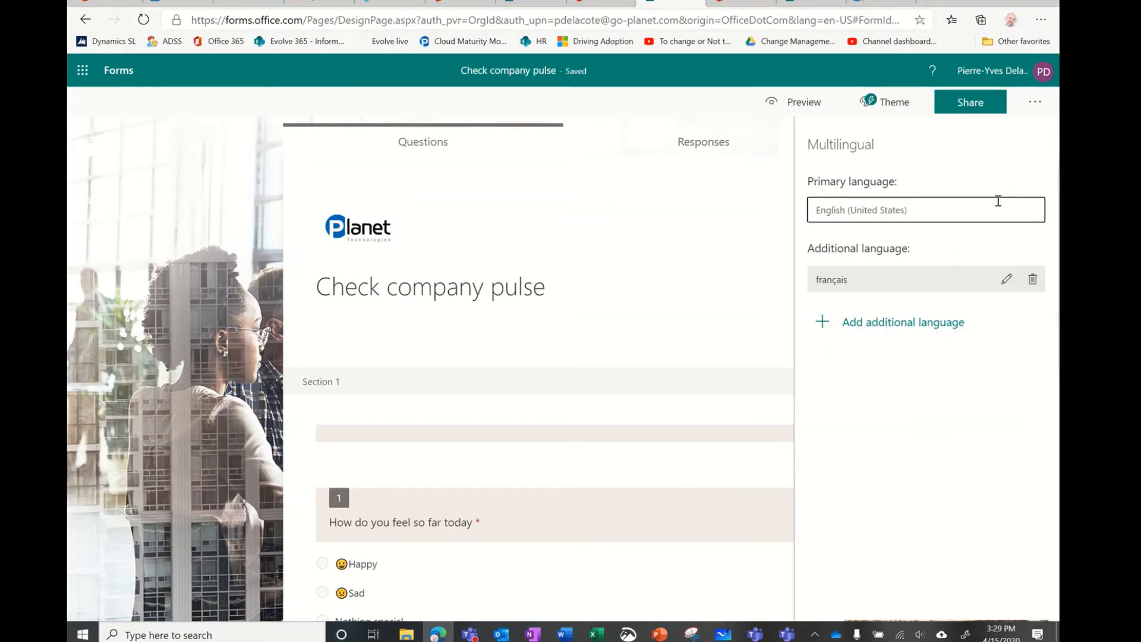
# Step: Preview the survey as a respondent, viewing the French version and returning to English (United States)
pyautogui.click(803, 100)
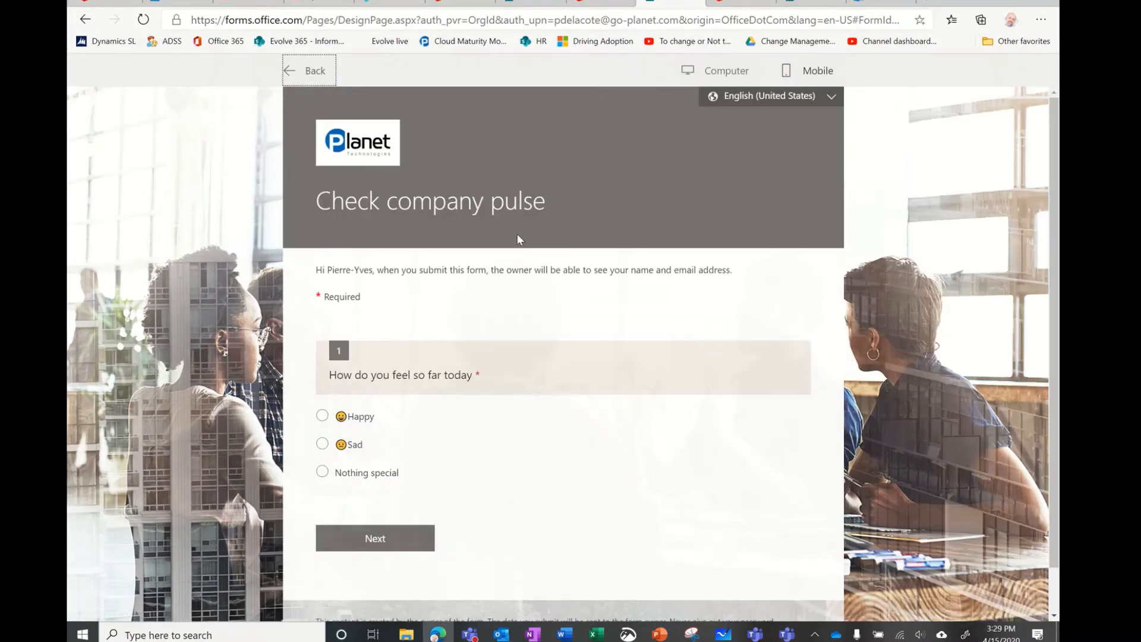
pyautogui.scroll(-1, 535, 426)
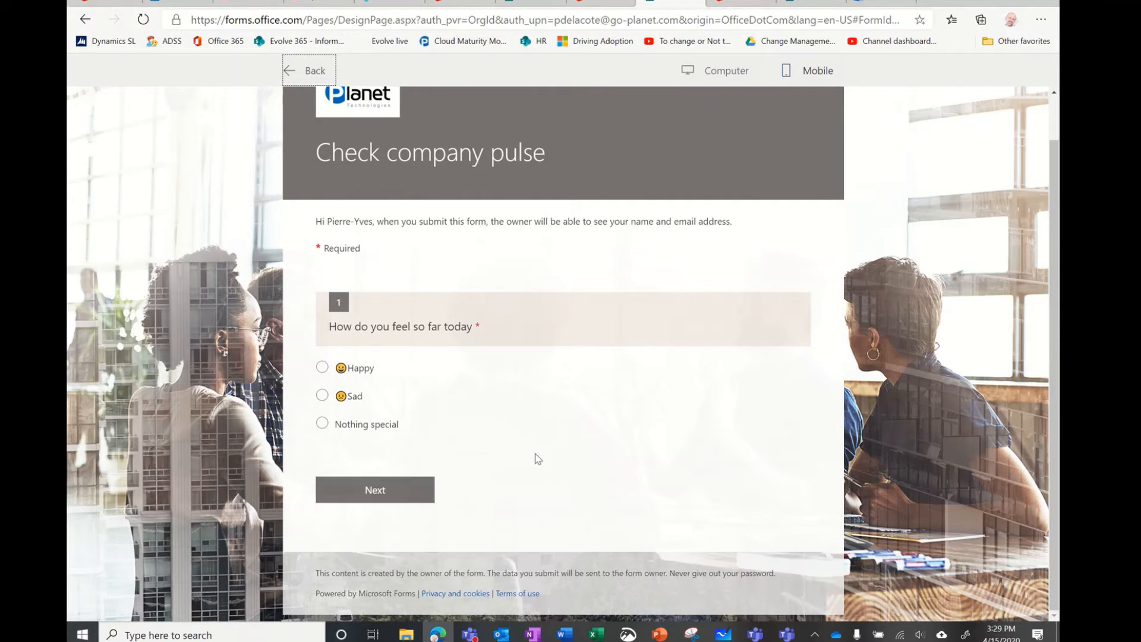
pyautogui.scroll(1, 538, 458)
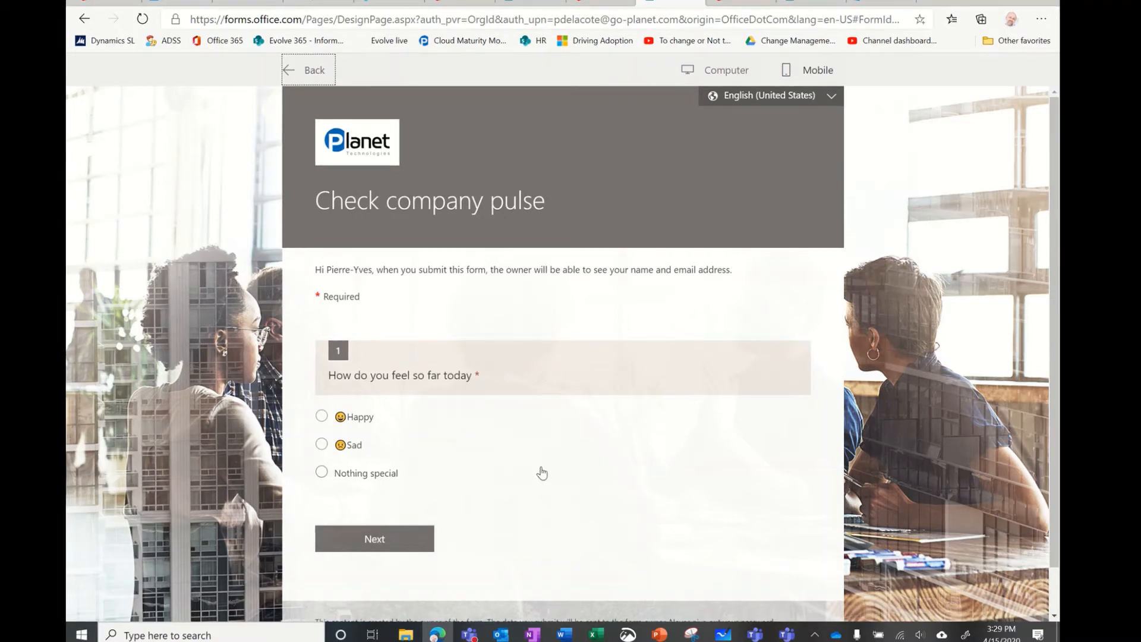
pyautogui.click(834, 98)
pyautogui.click(799, 147)
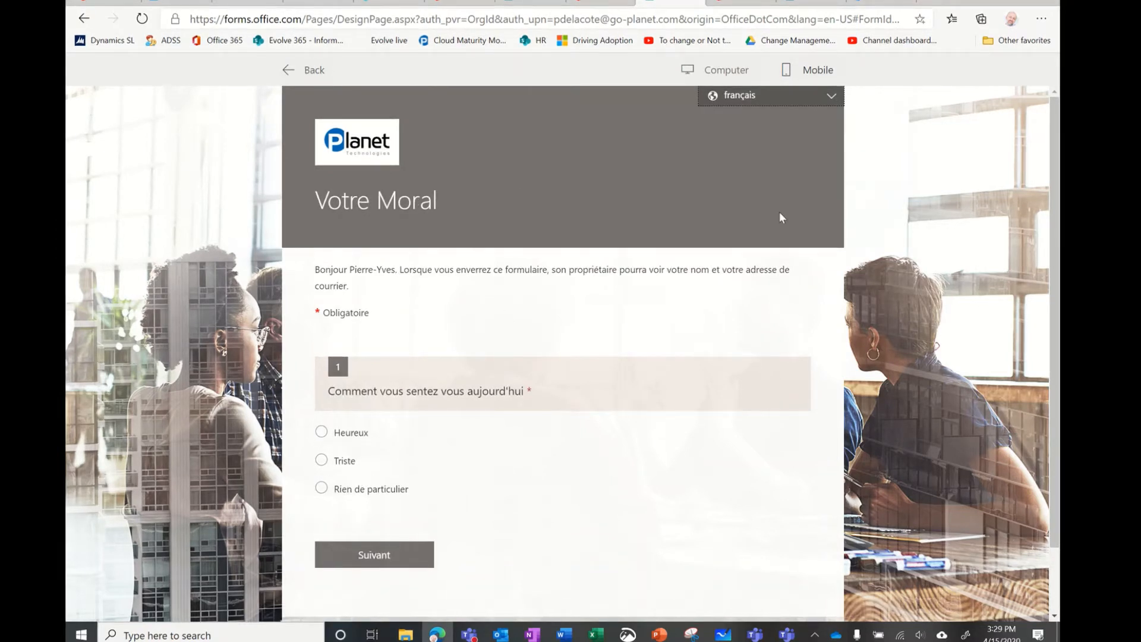
pyautogui.click(831, 100)
pyautogui.click(808, 118)
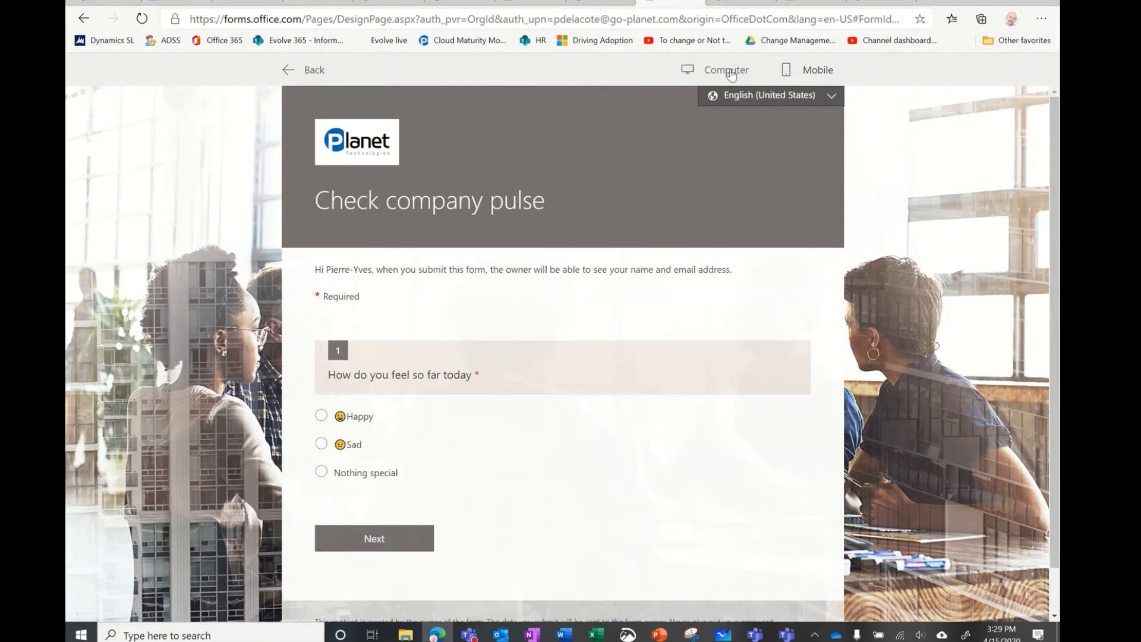
# Step: Submit a test response in the mobile preview, answering Sad and No, and return to the form editor
pyautogui.click(781, 74)
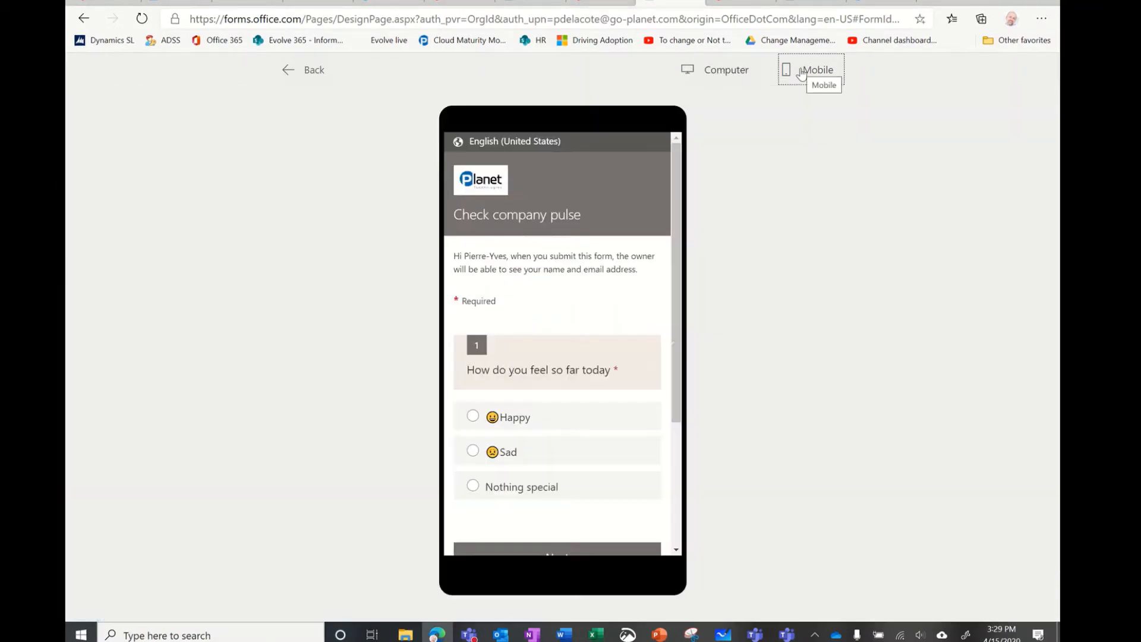
pyautogui.scroll(-3, 609, 451)
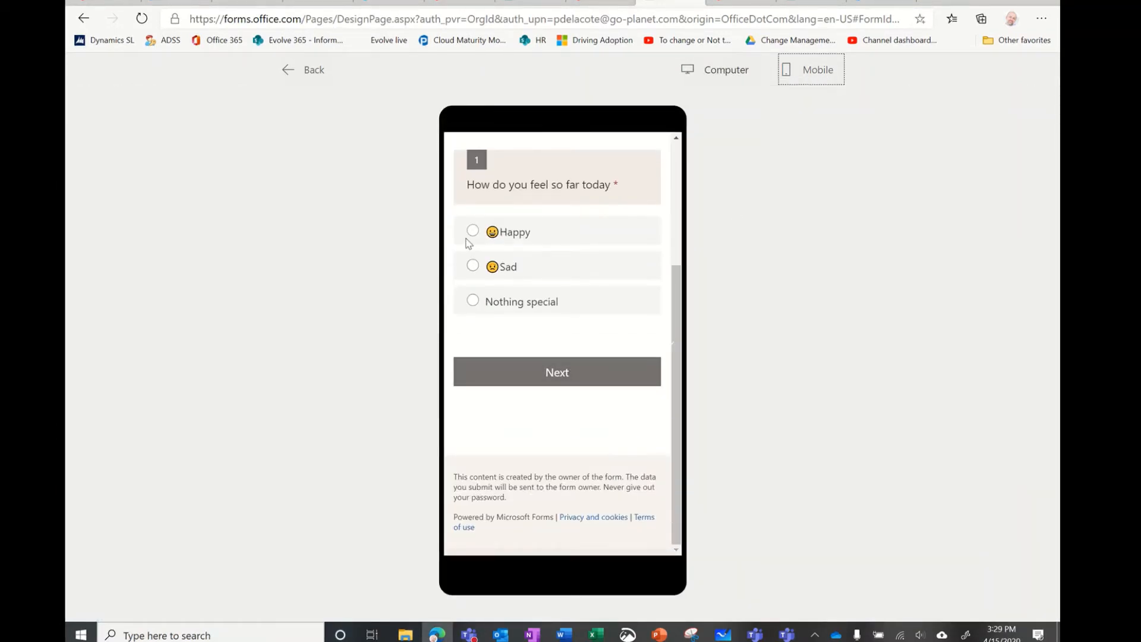
pyautogui.click(475, 267)
pyautogui.click(560, 375)
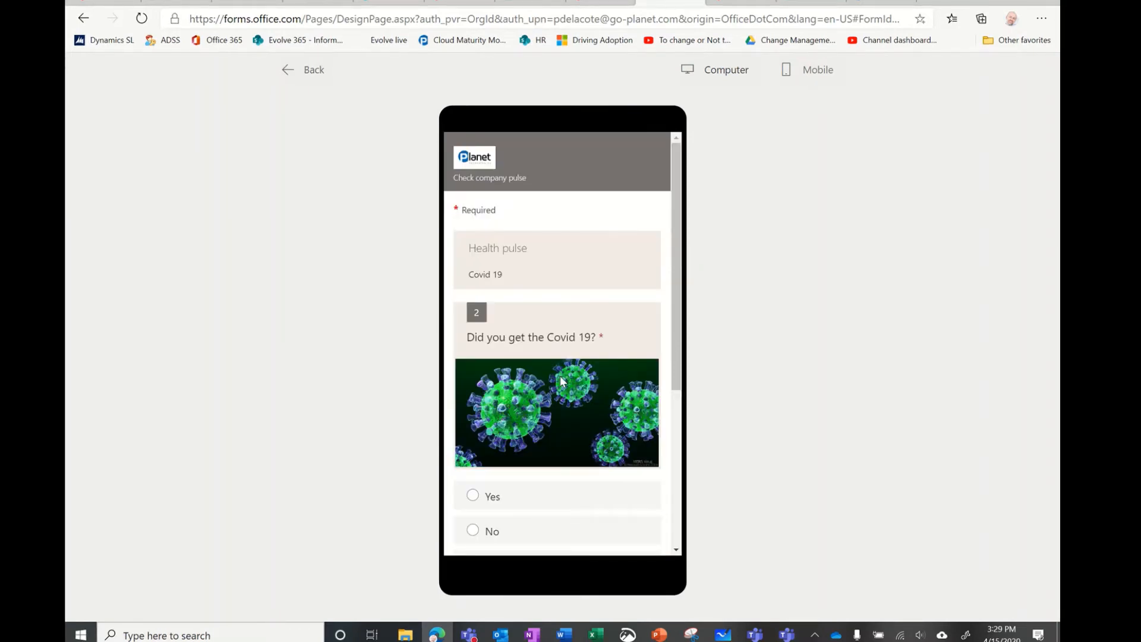
pyautogui.scroll(-1, 526, 349)
pyautogui.scroll(-3, 526, 349)
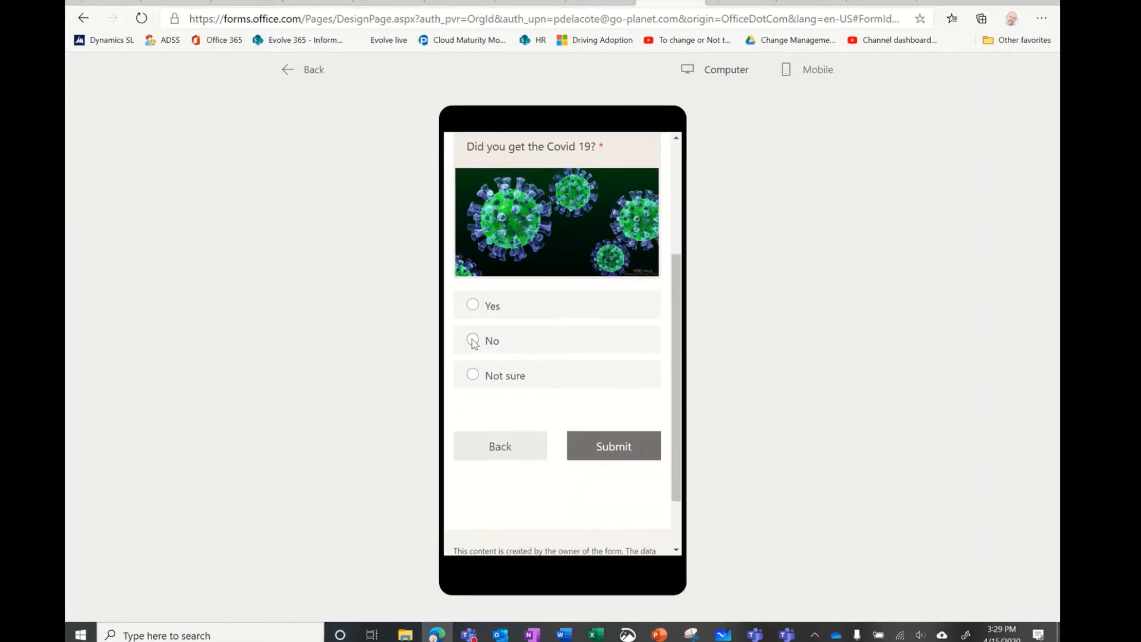
pyautogui.click(473, 340)
pyautogui.click(612, 446)
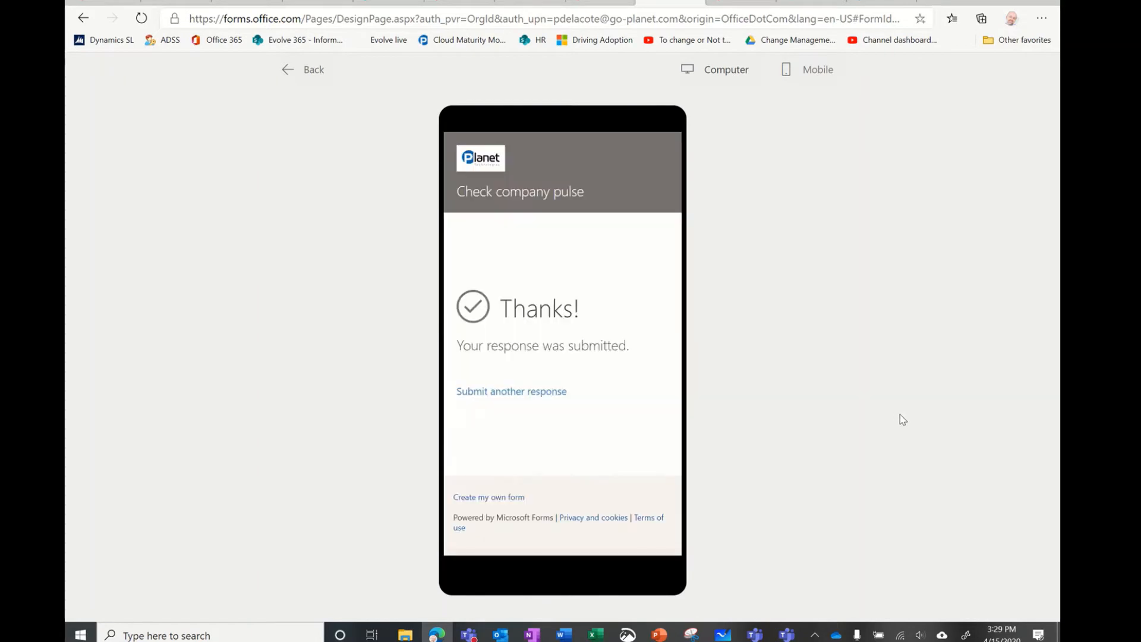
pyautogui.click(306, 70)
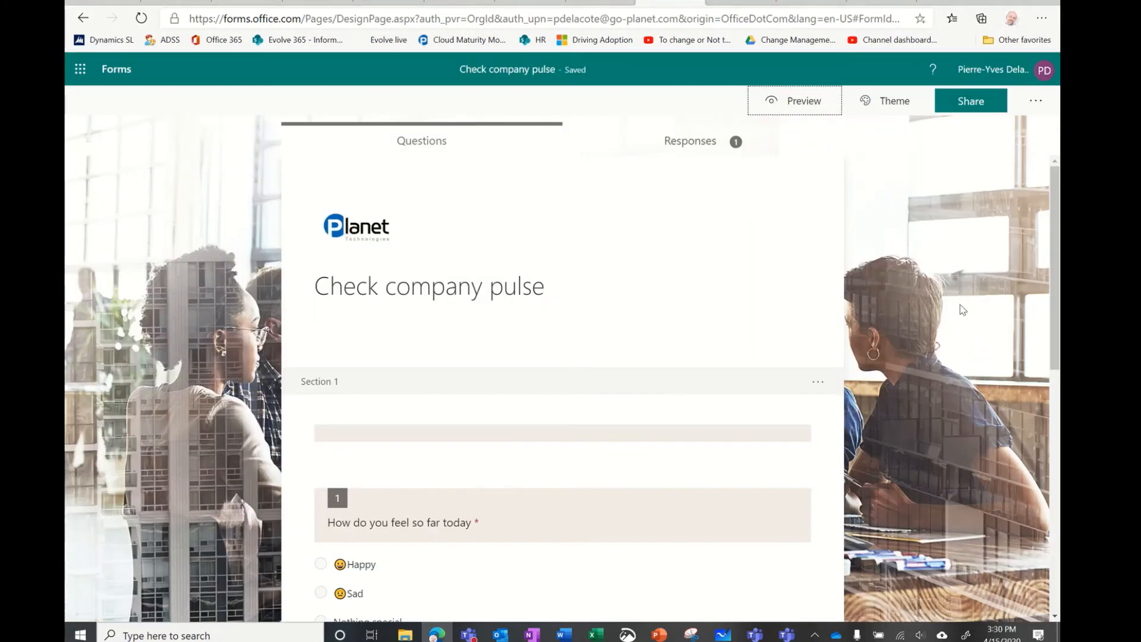
# Step: Examine the survey's sharing options: who can respond, the link, the QR code and the embed code
pyautogui.click(984, 104)
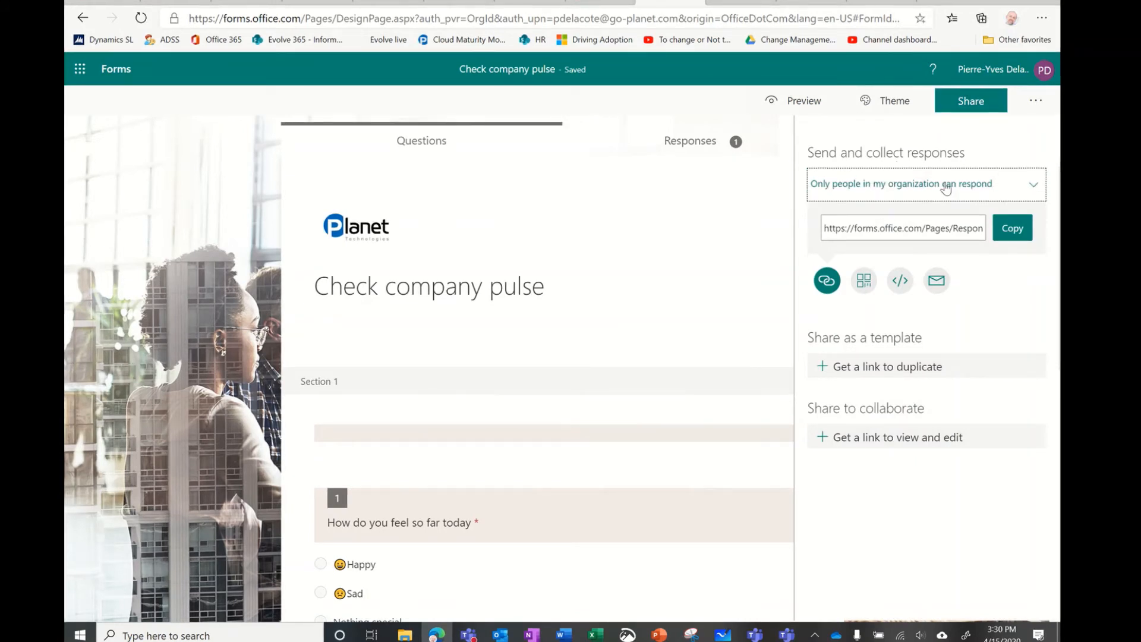
pyautogui.click(1038, 189)
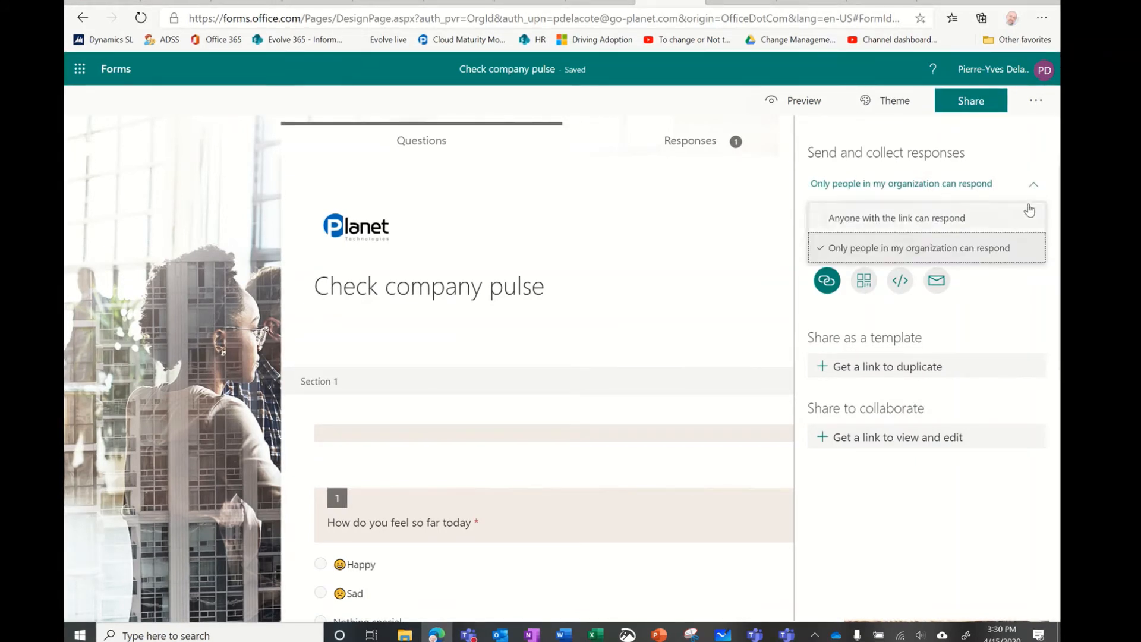
pyautogui.click(1042, 158)
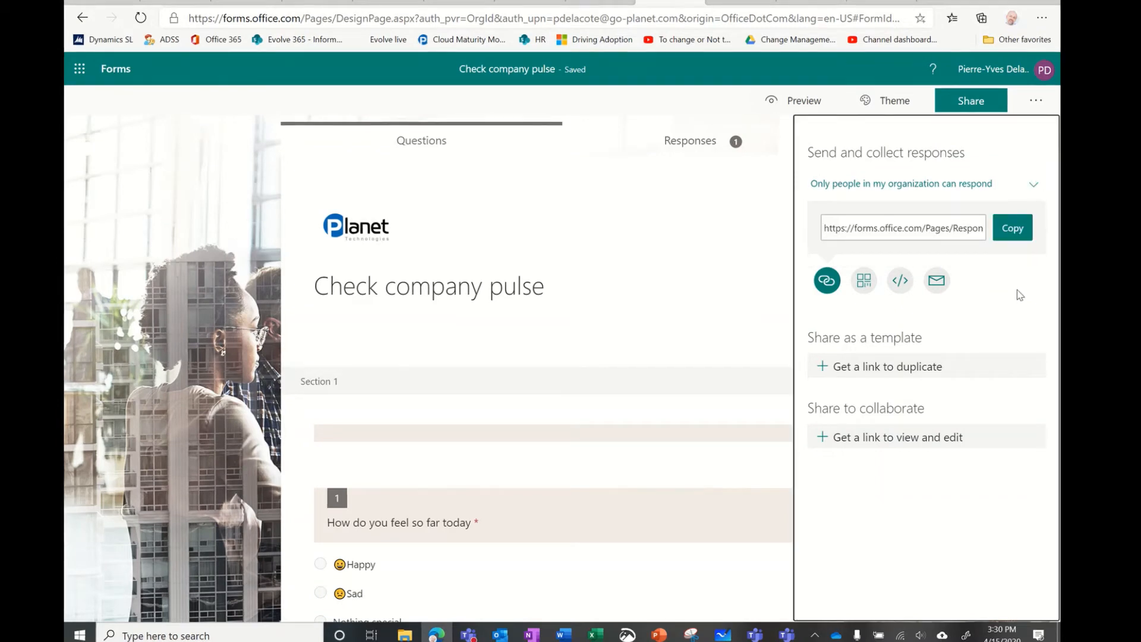
pyautogui.click(866, 287)
pyautogui.click(903, 359)
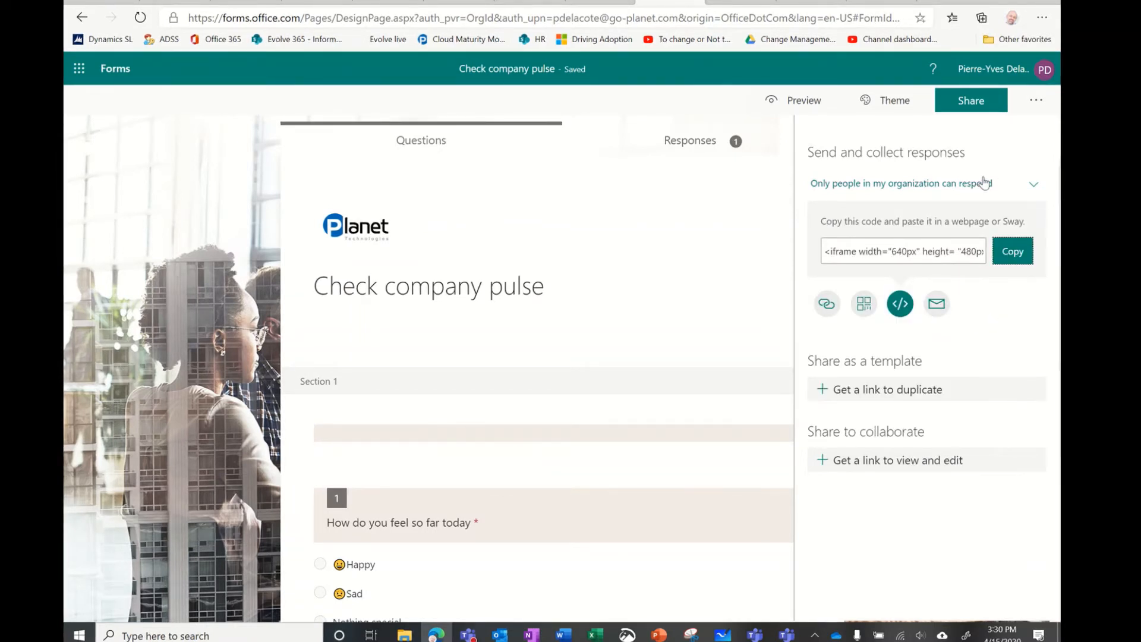
# Step: Set the survey to stop recording respondents' names and to allow only one response per person
pyautogui.click(1037, 102)
pyautogui.click(1040, 106)
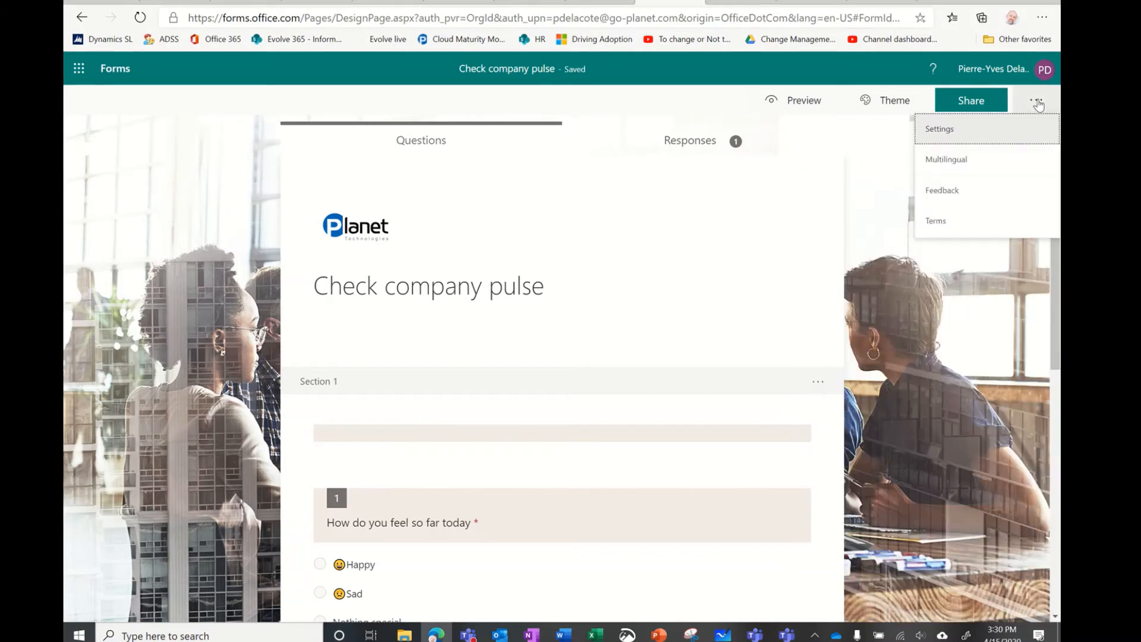
pyautogui.click(994, 135)
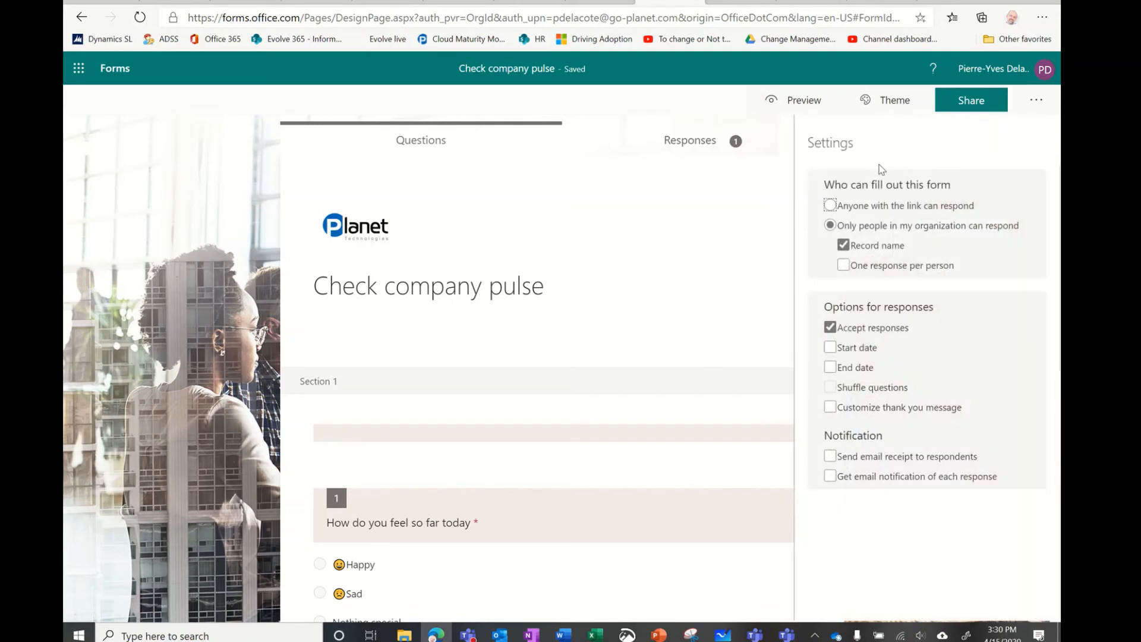
pyautogui.click(843, 245)
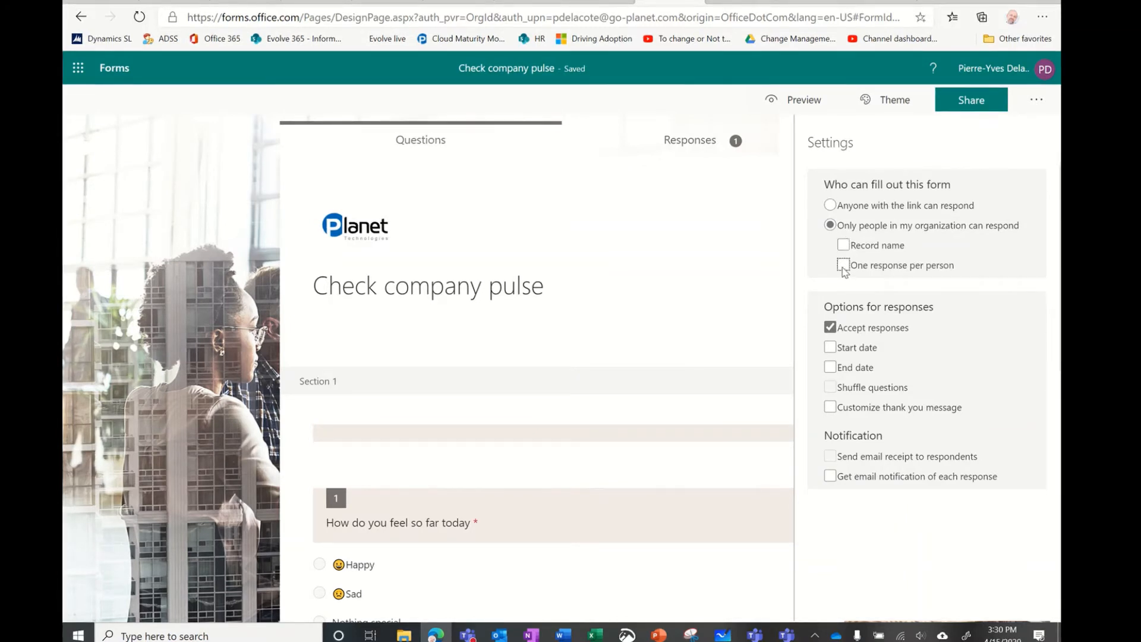
pyautogui.click(844, 265)
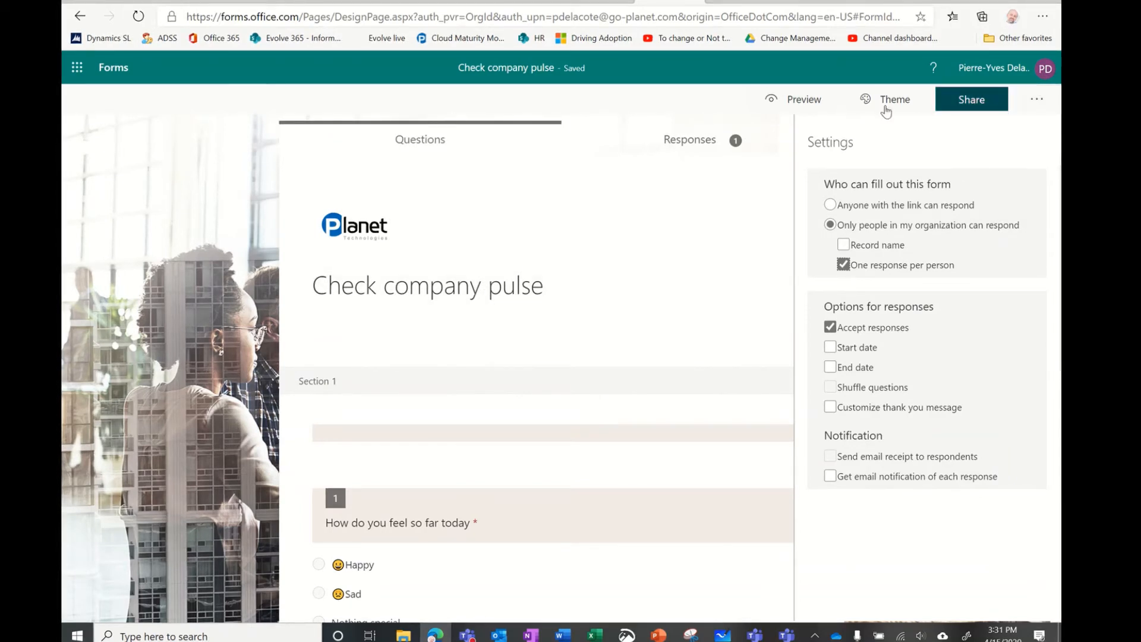
# Step: Create a new blank form from the Forms home page and title it "Teams readiness"
pyautogui.click(113, 67)
pyautogui.click(197, 244)
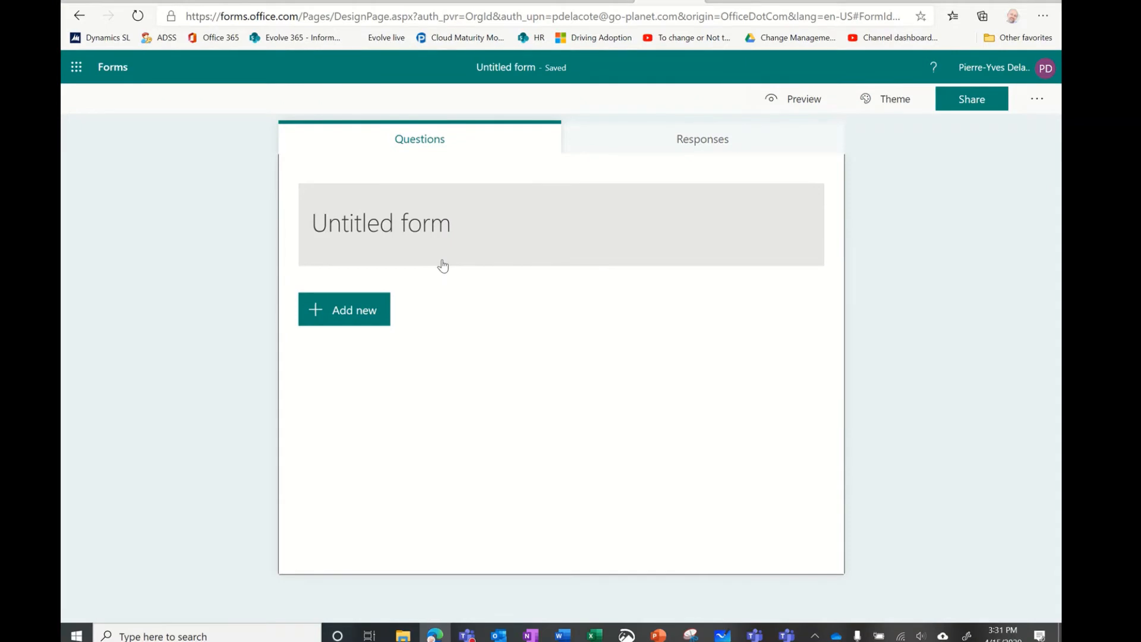
pyautogui.click(455, 233)
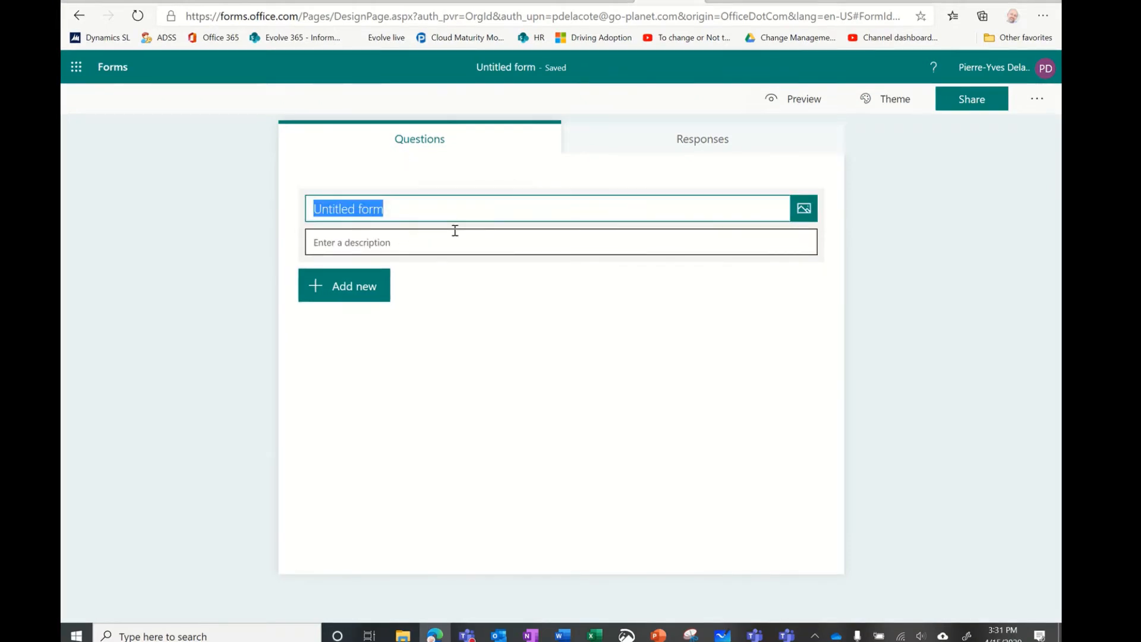
pyautogui.write('Teams')
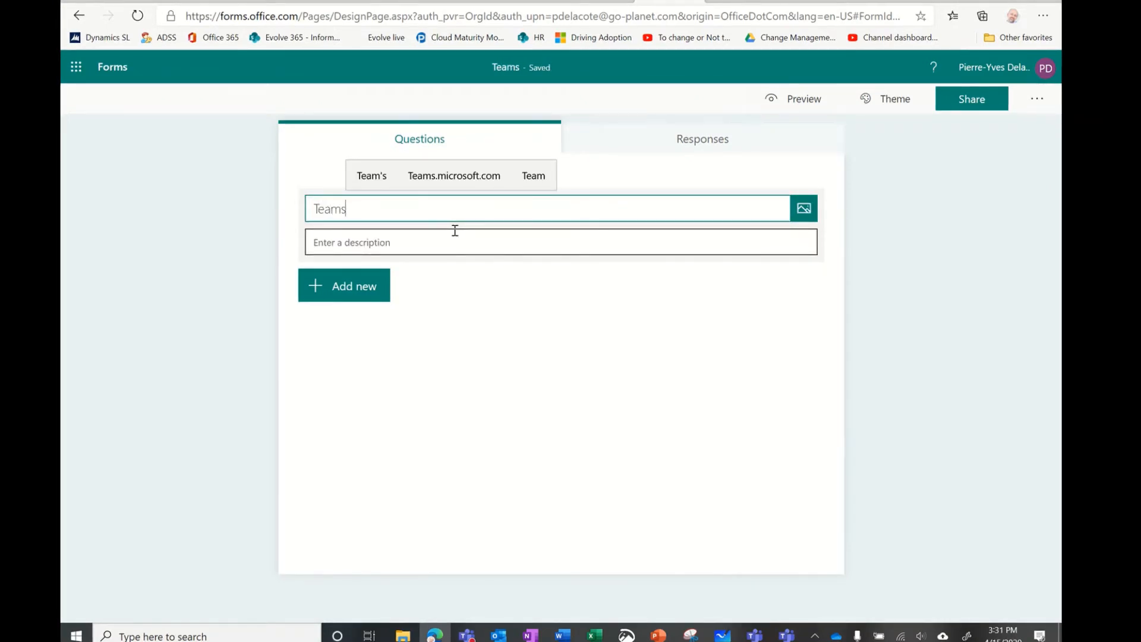
pyautogui.write(' re')
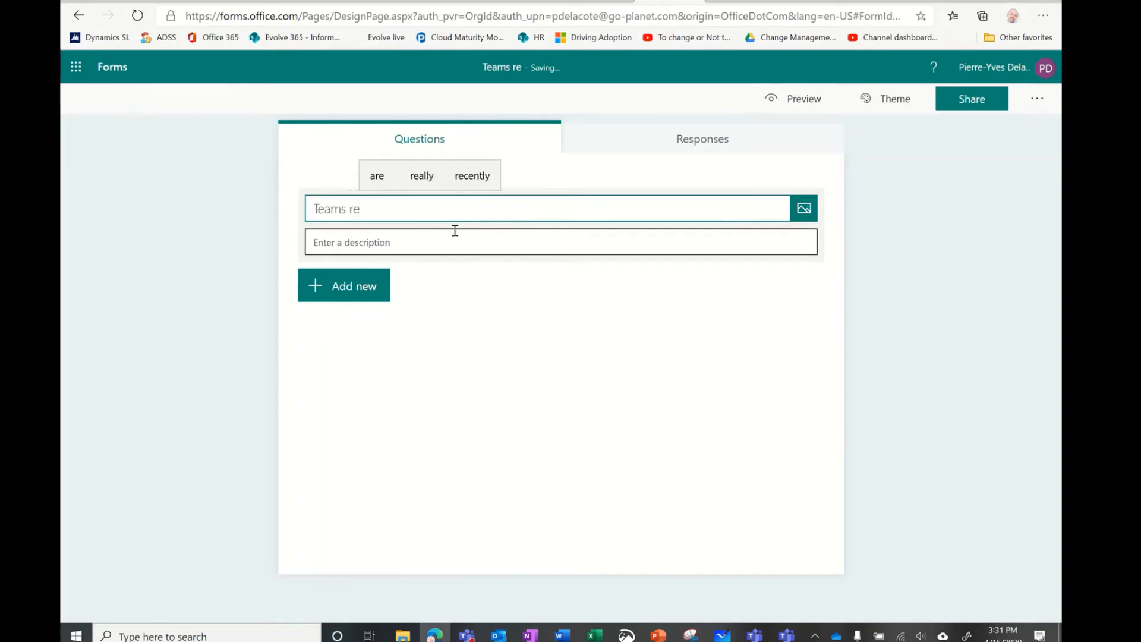
pyautogui.write('adiness')
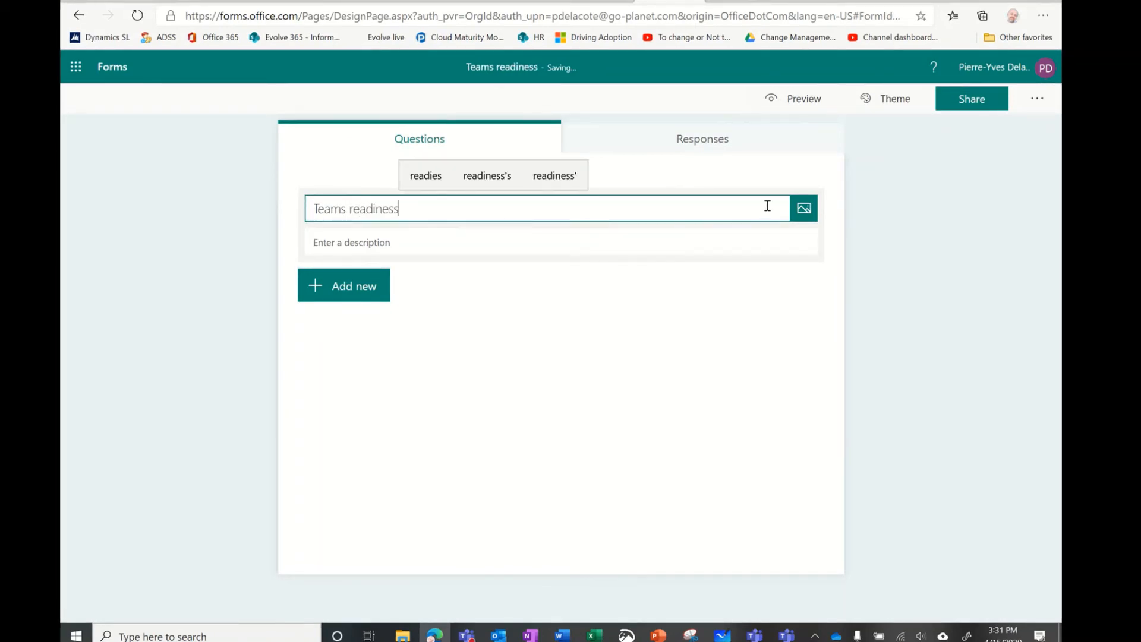
# Step: Upload the Microsoft Teams logo from the Pictures folder as the image beside the form title
pyautogui.click(804, 208)
pyautogui.click(900, 133)
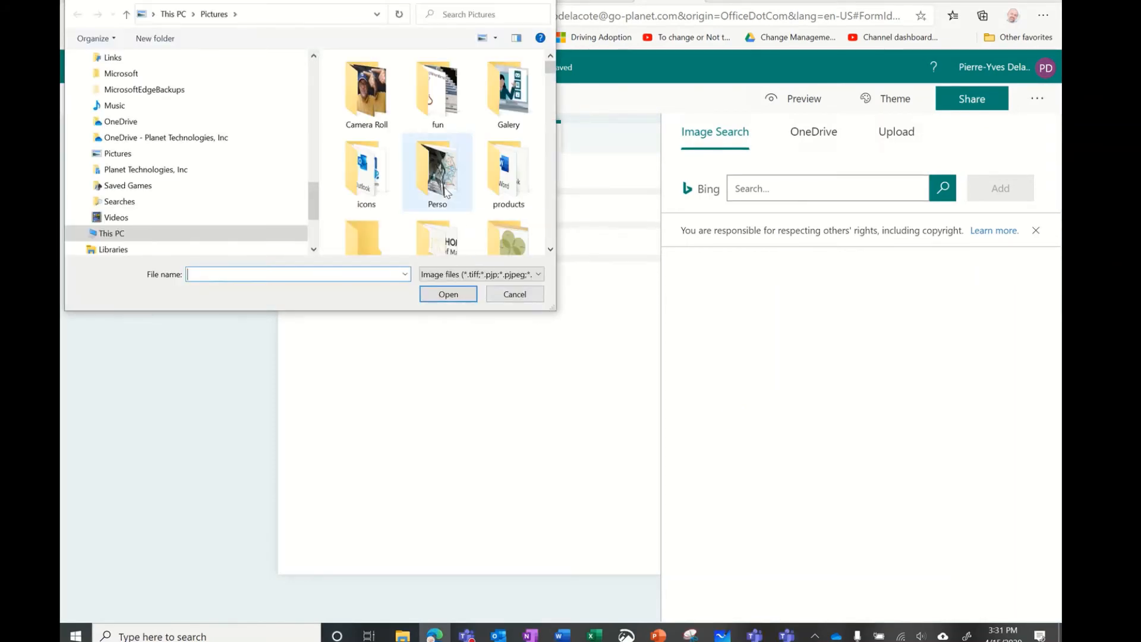
pyautogui.scroll(-5, 424, 180)
pyautogui.scroll(-12, 425, 181)
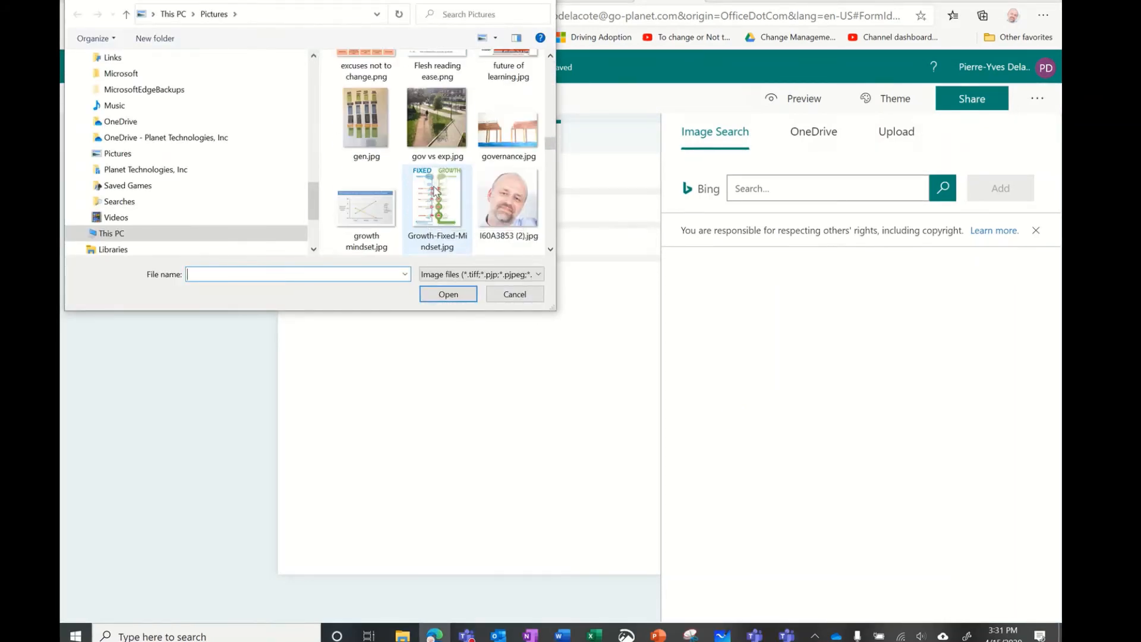
pyautogui.scroll(-10, 435, 192)
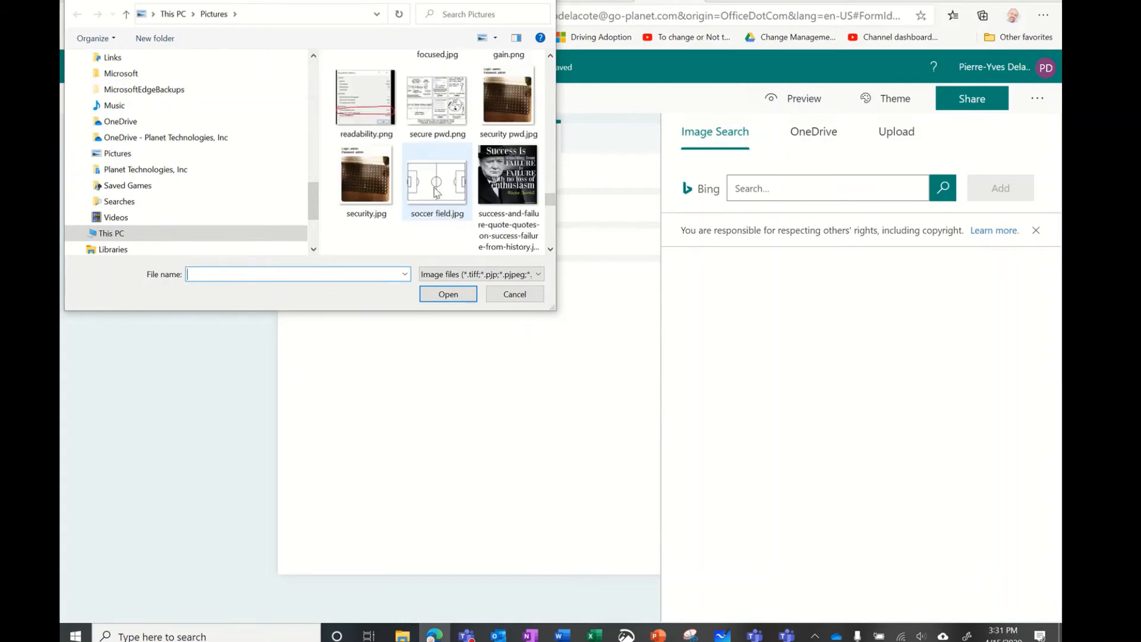
pyautogui.scroll(1, 370, 76)
pyautogui.doubleClick(437, 102)
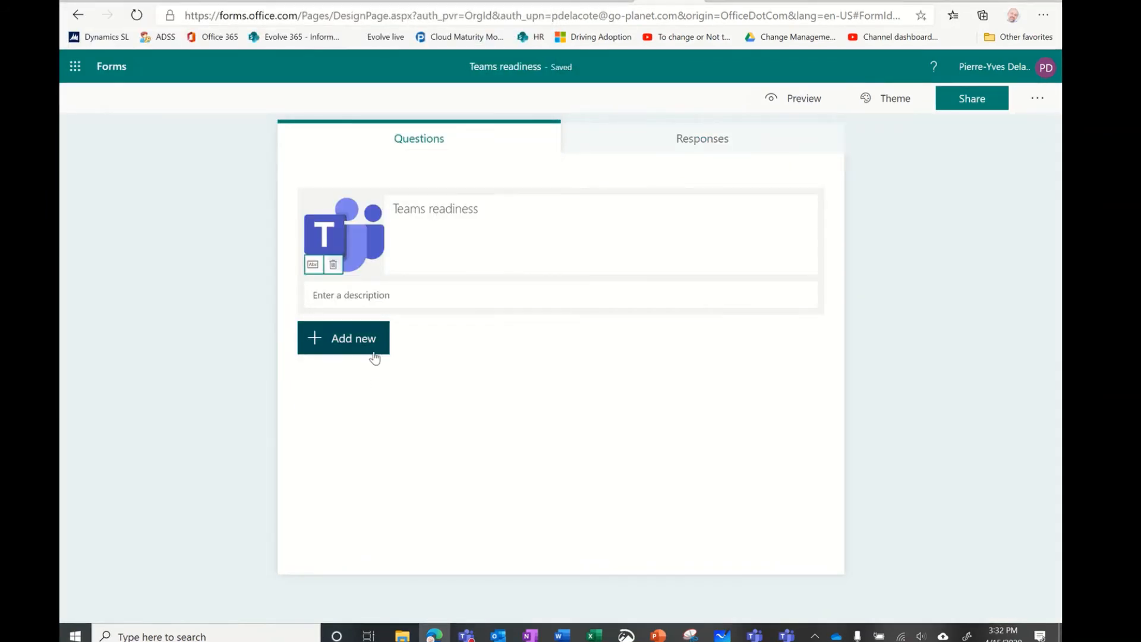
# Step: Add the form description "You might learn something today", correcting the misspelled "something"
pyautogui.click(399, 296)
pyautogui.write('Y')
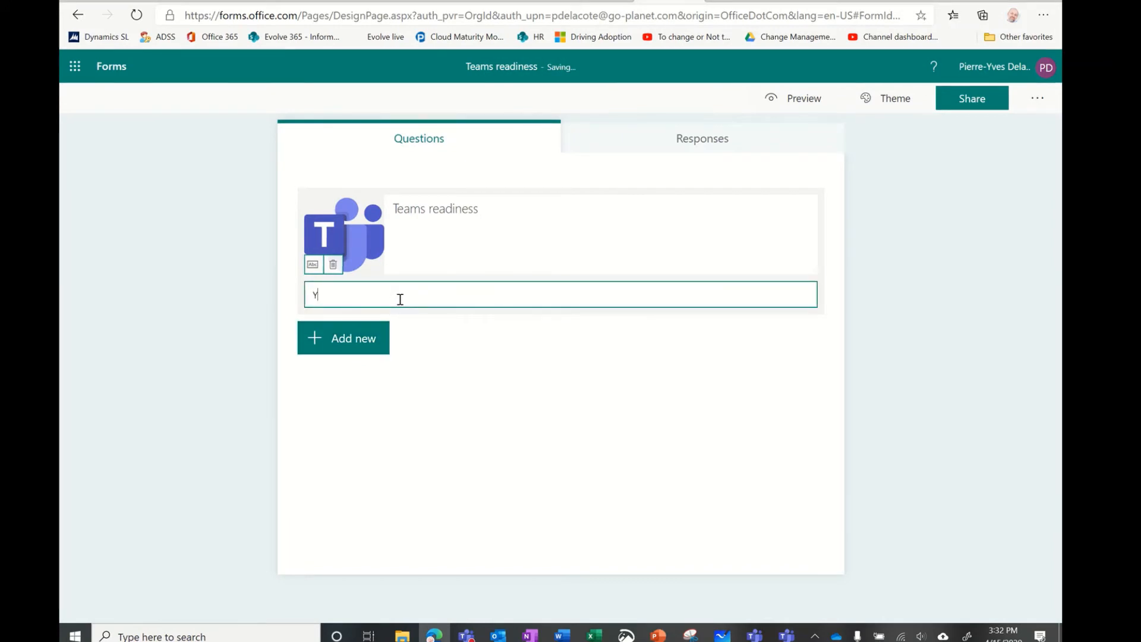
pyautogui.write('ou might ')
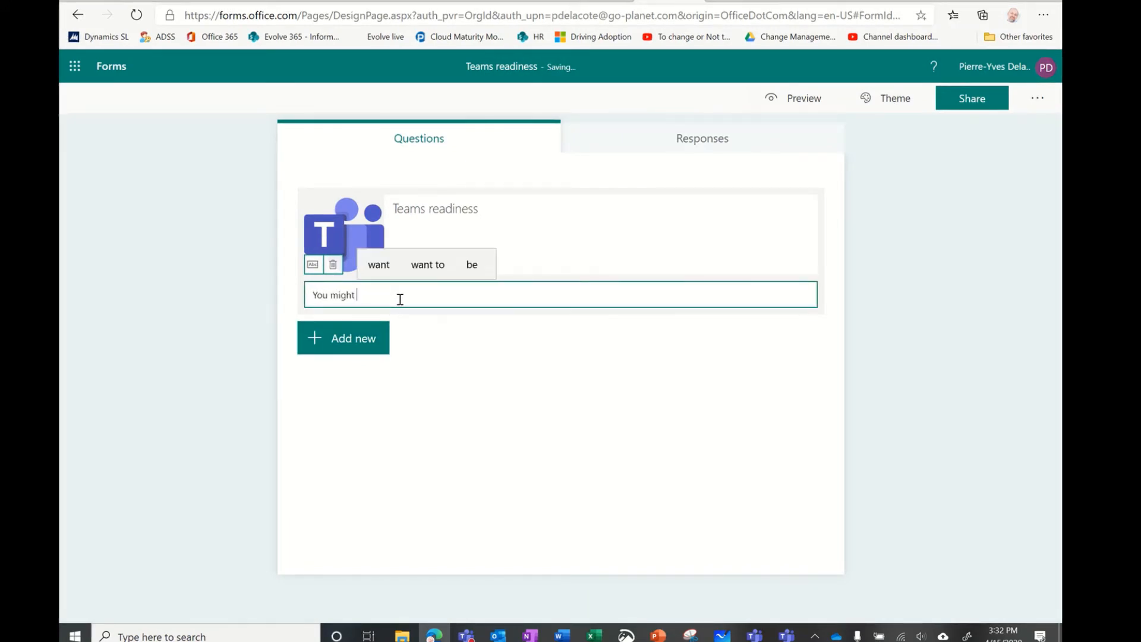
pyautogui.write('learn soem')
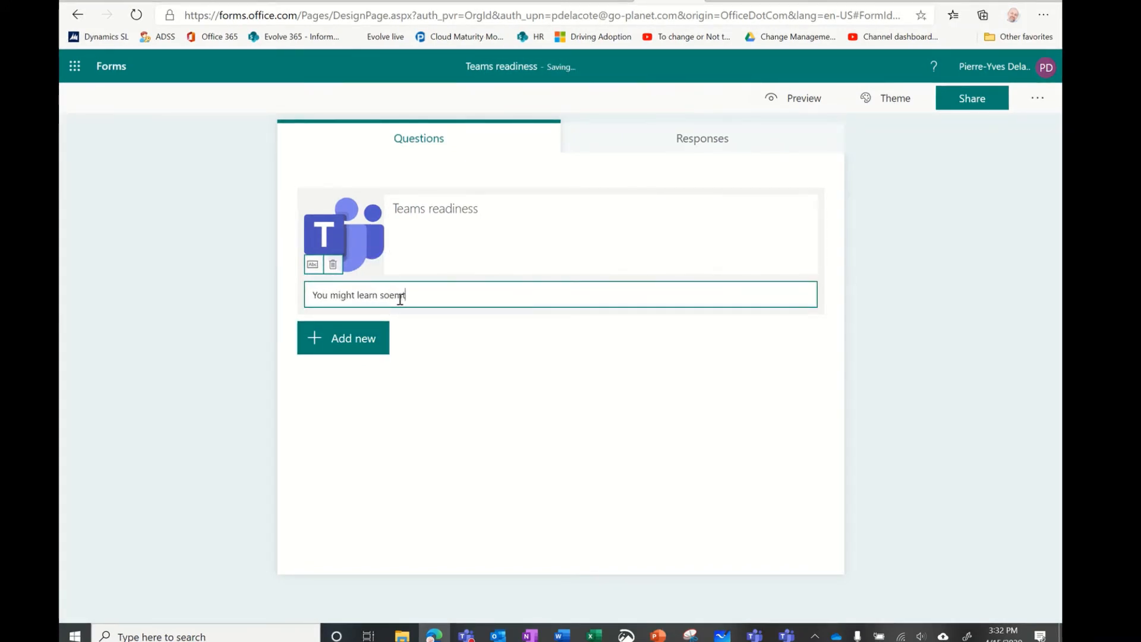
pyautogui.write('thing today')
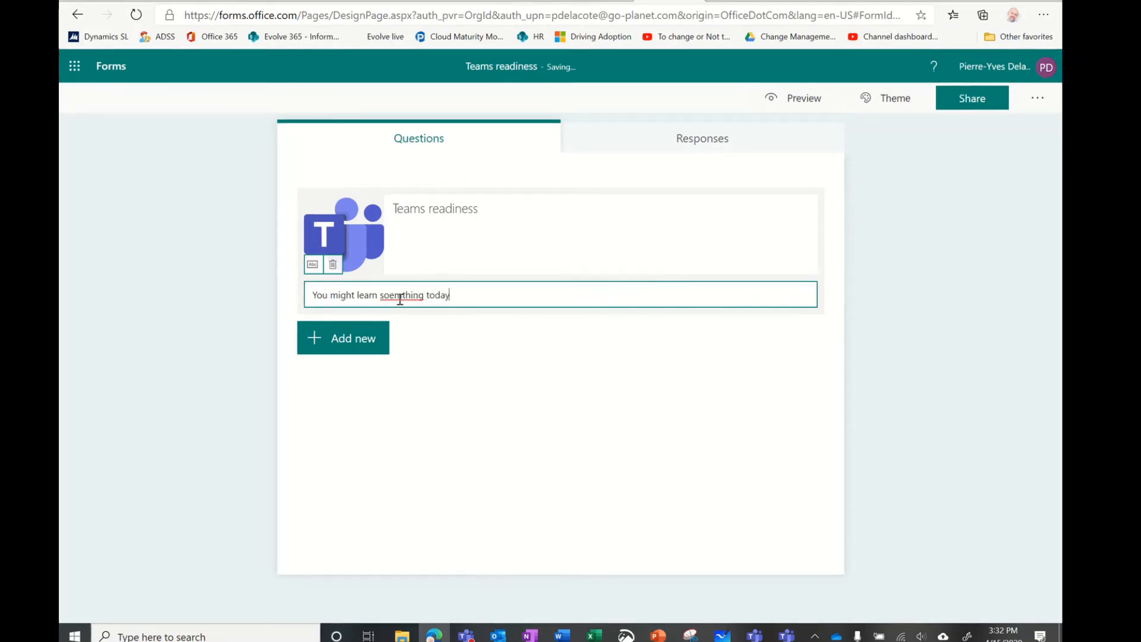
pyautogui.rightClick(401, 295)
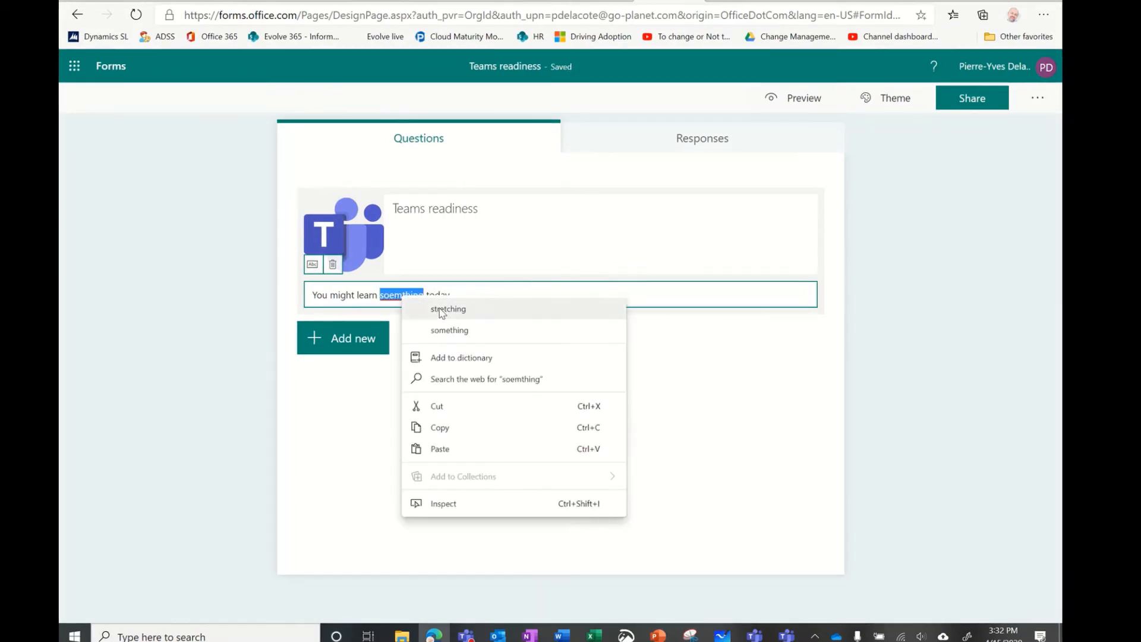
pyautogui.click(462, 332)
# Step: Add a rating question that asks "How expert are you on Teams?"
pyautogui.click(383, 338)
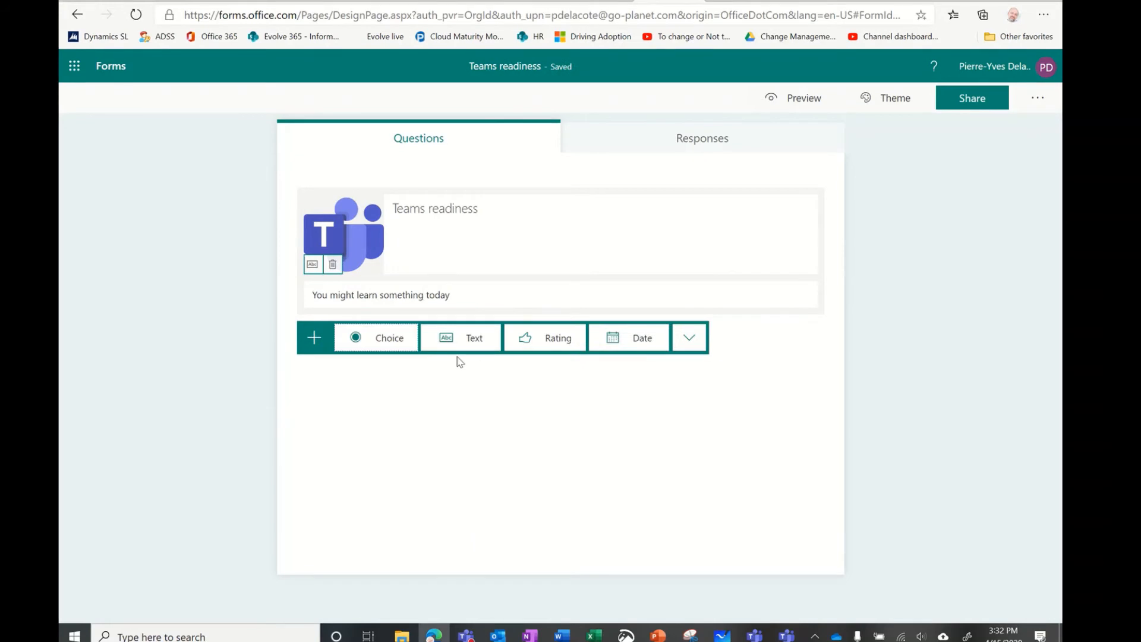
pyautogui.click(565, 340)
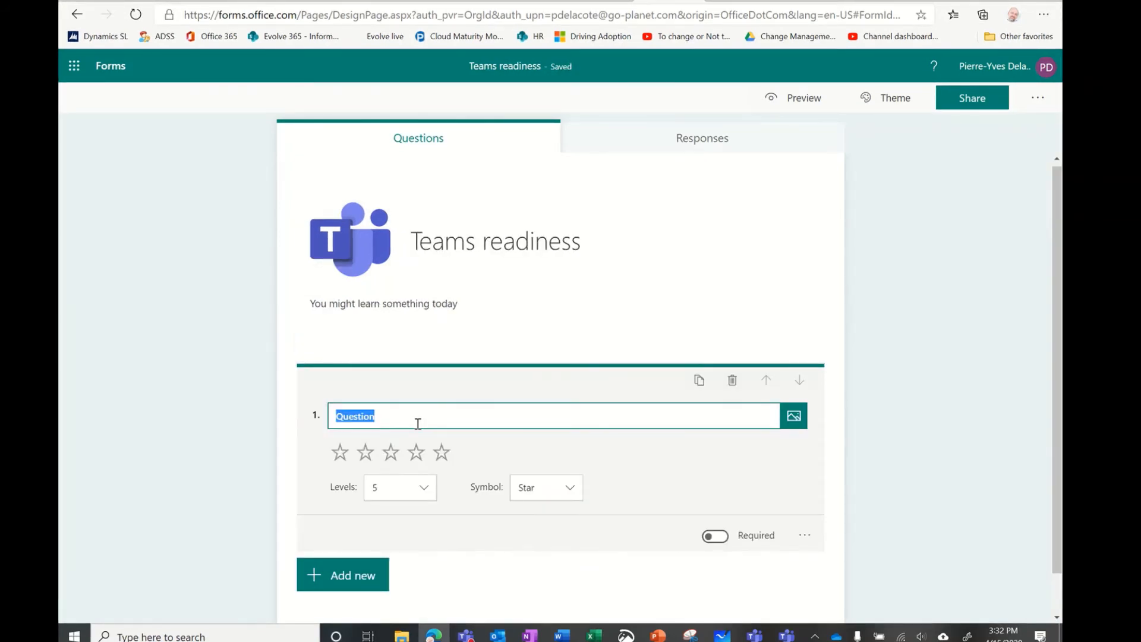
pyautogui.write('How expert')
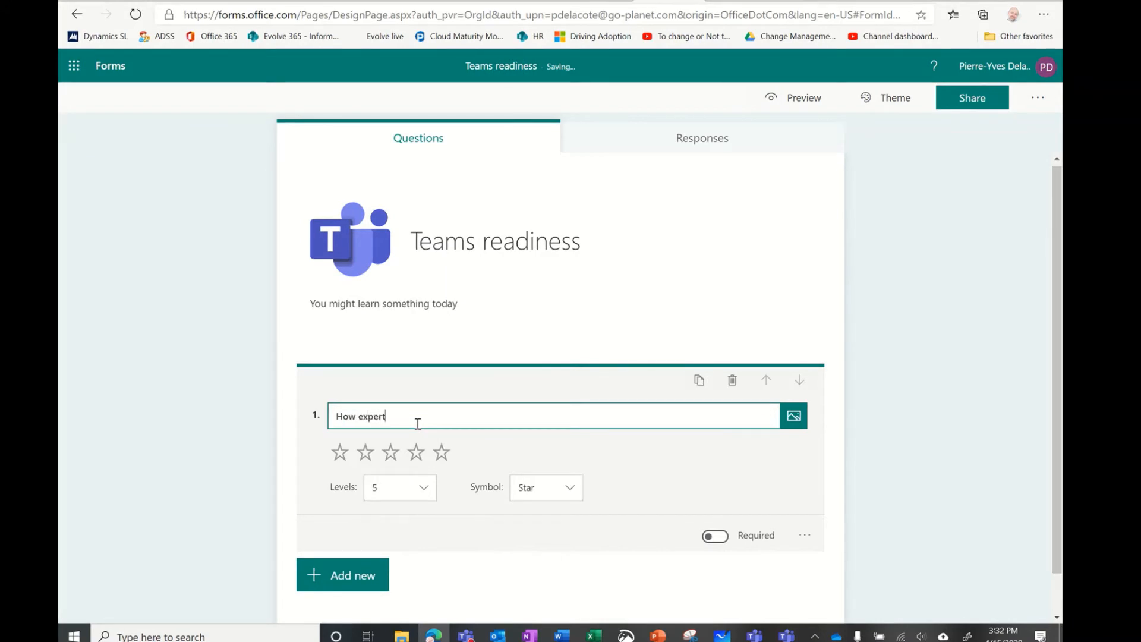
pyautogui.write(' are you')
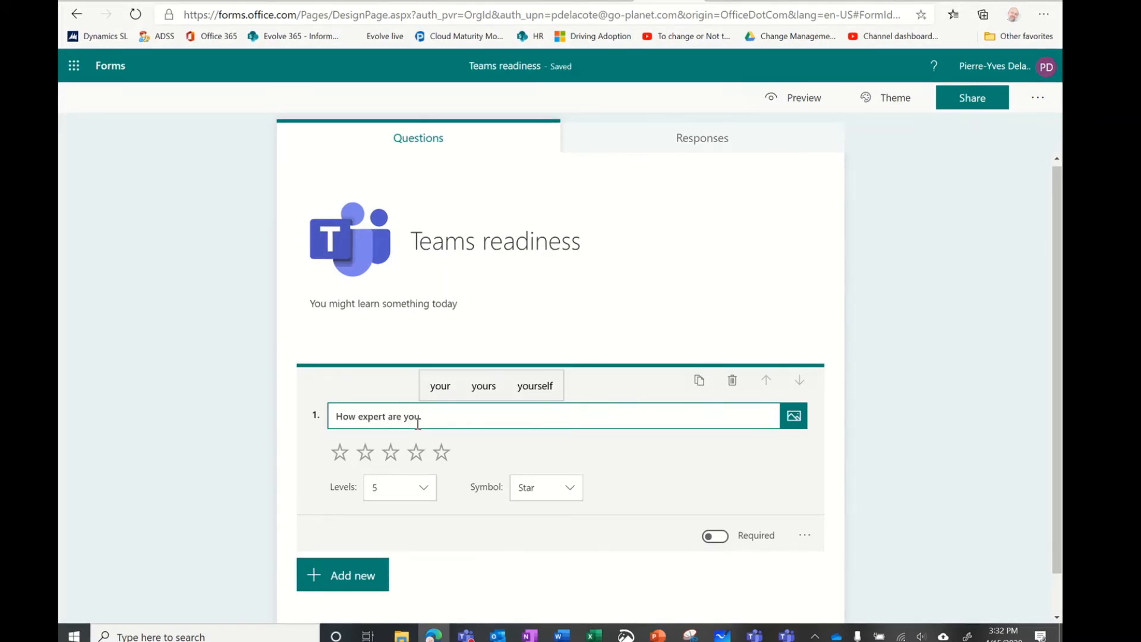
pyautogui.write('>')
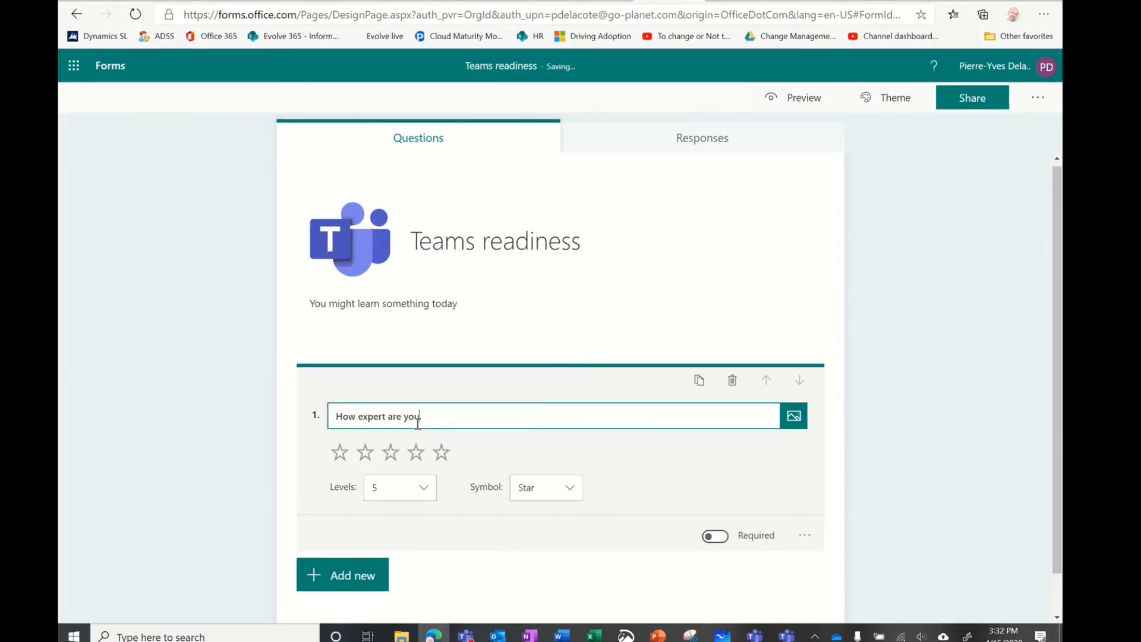
pyautogui.write(' on Teams')
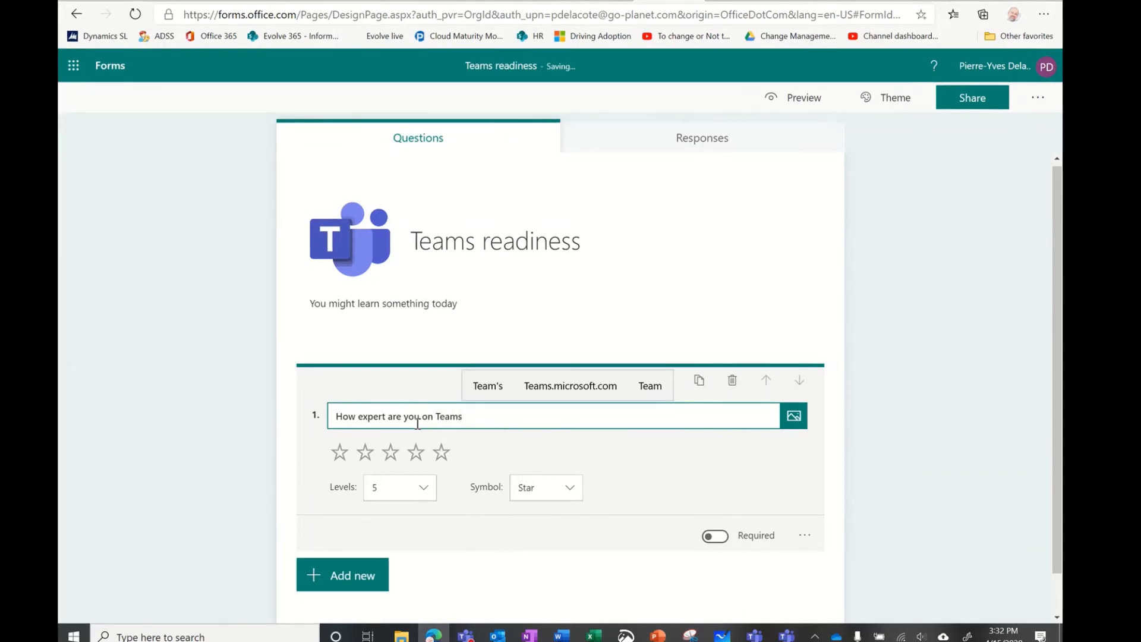
pyautogui.write('?')
# Step: Upload champion.jpg from the Pictures folder as the image for the Teams expertise question
pyautogui.click(794, 416)
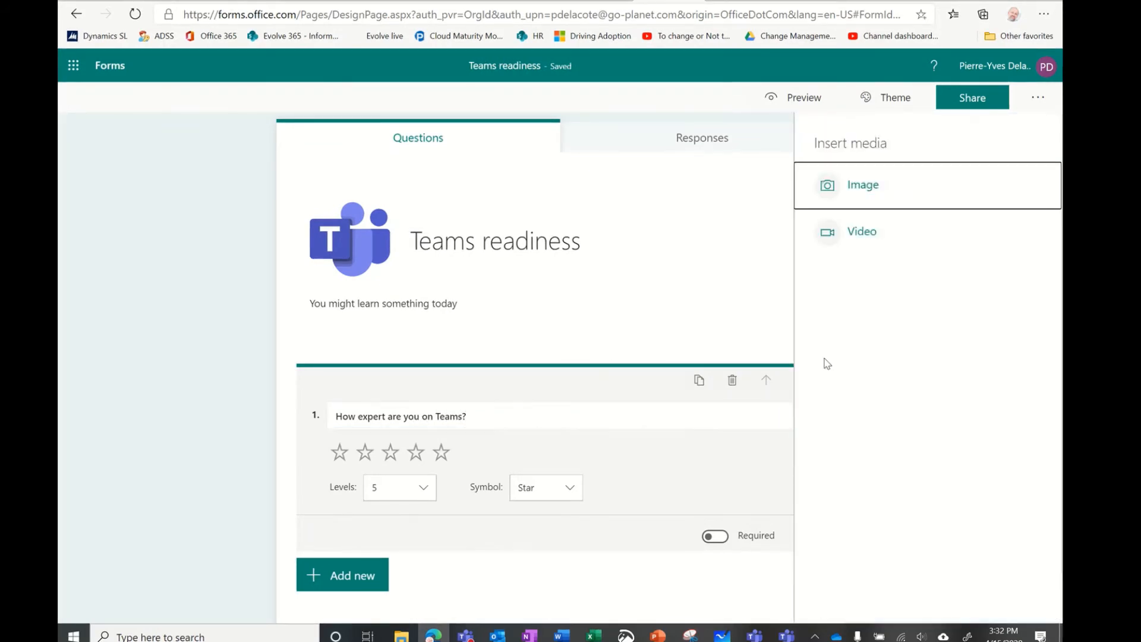
pyautogui.click(823, 185)
pyautogui.click(892, 178)
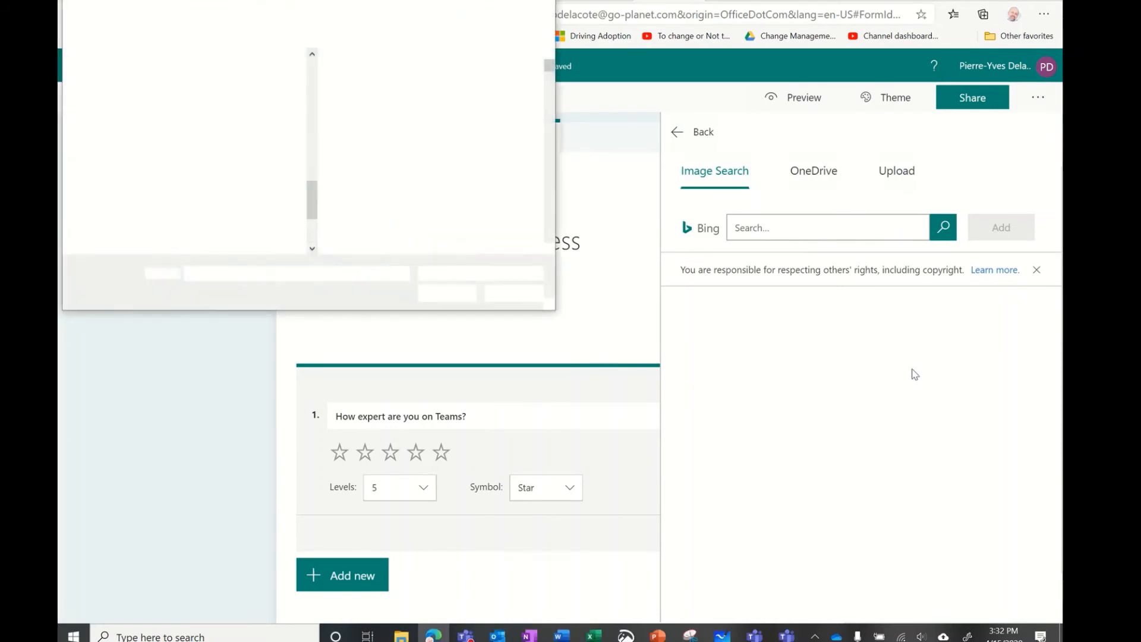
pyautogui.scroll(-3, 416, 166)
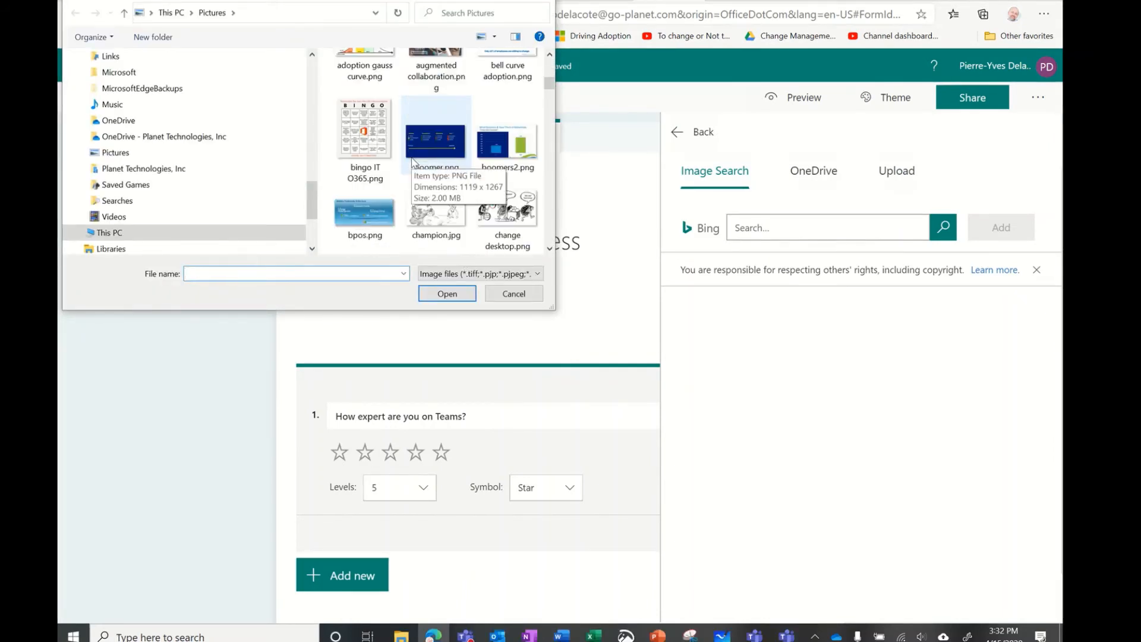
pyautogui.click(436, 211)
pyautogui.click(447, 293)
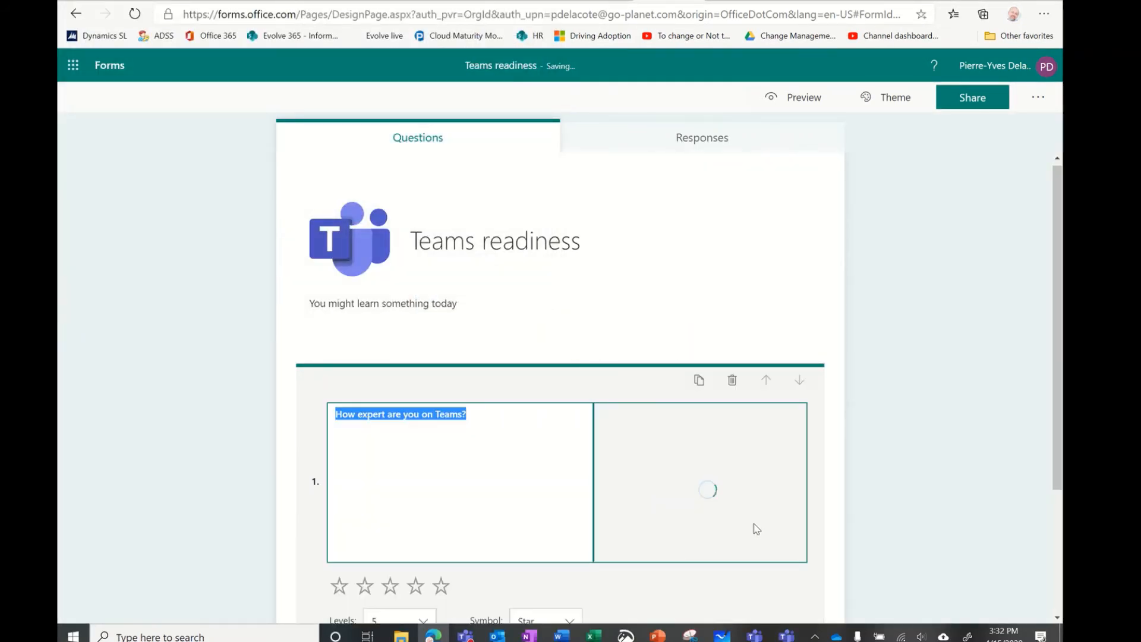
# Step: Check the rating question's level and symbol choices, and make the question required
pyautogui.click(427, 443)
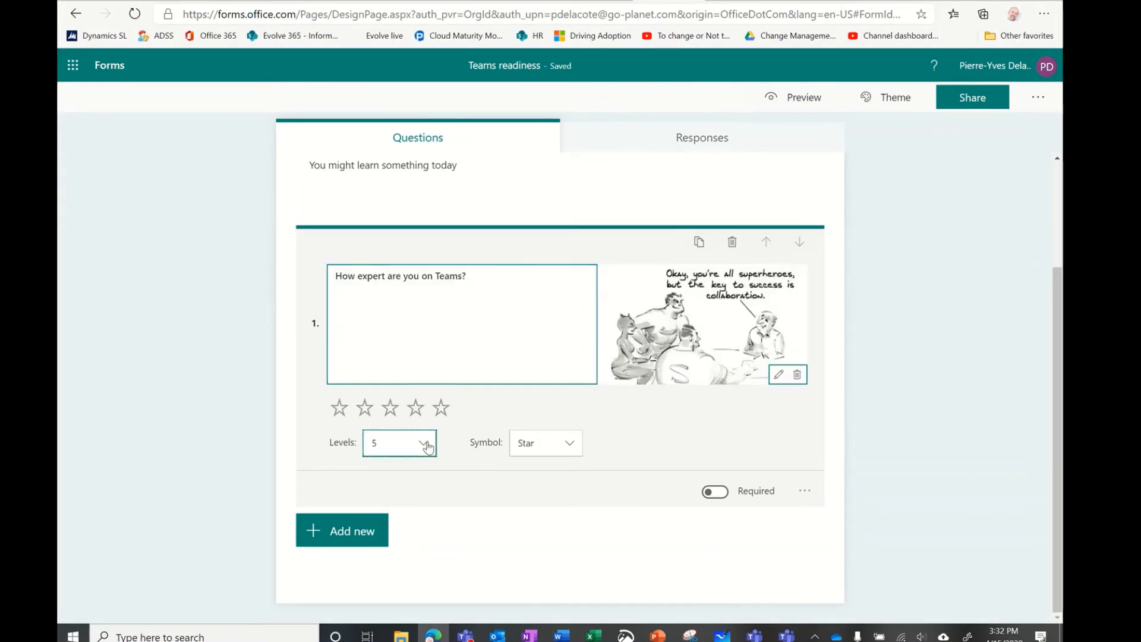
pyautogui.click(572, 447)
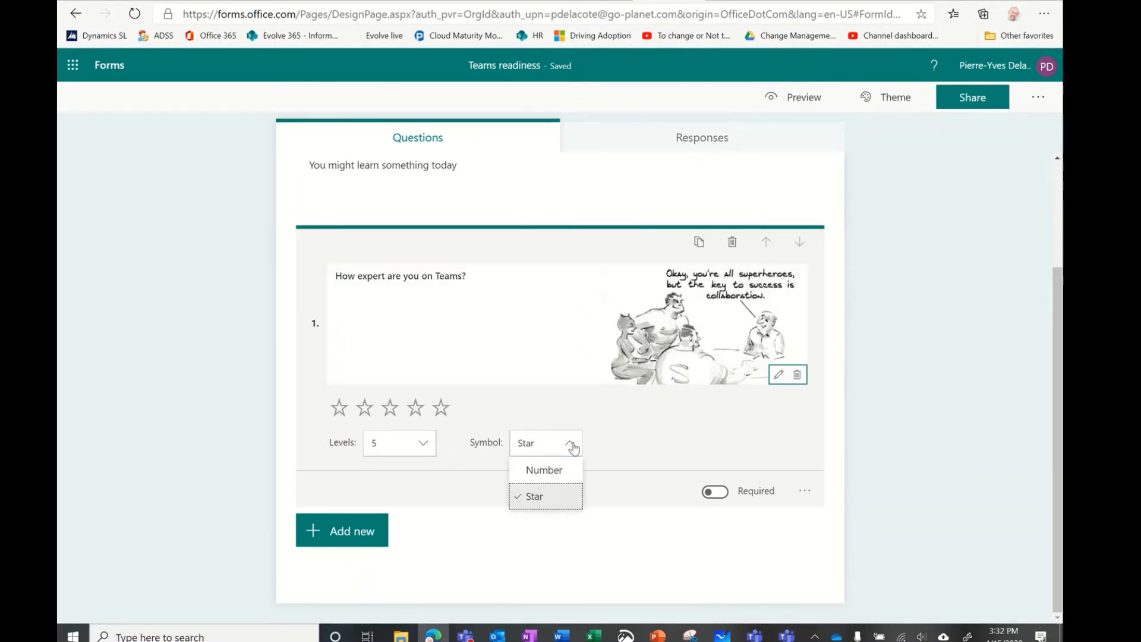
pyautogui.click(620, 441)
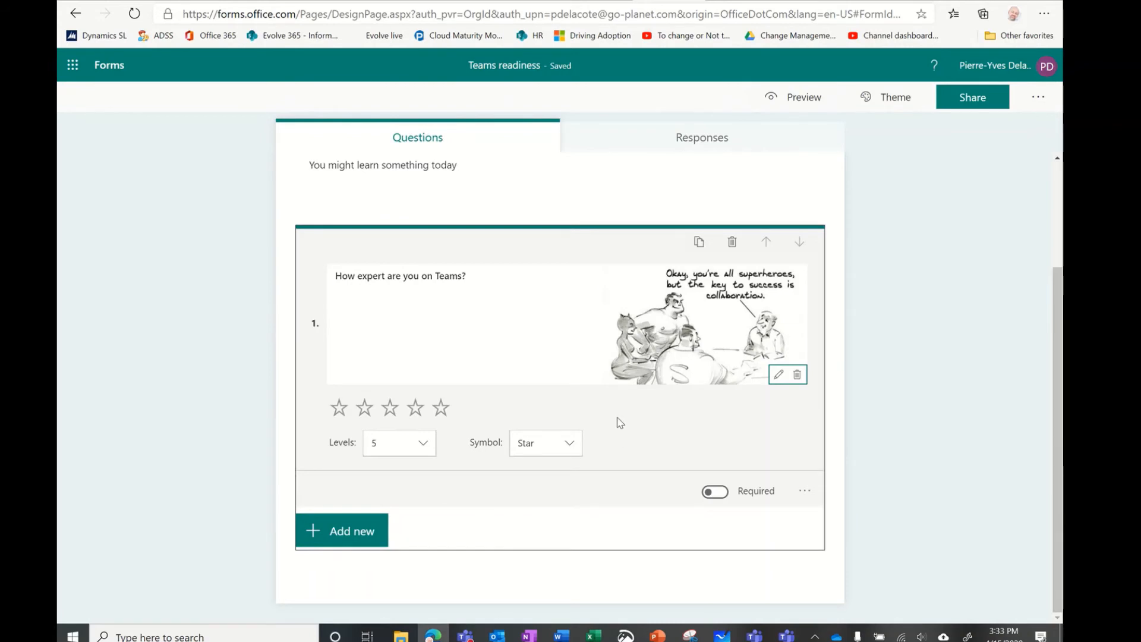
pyautogui.click(717, 492)
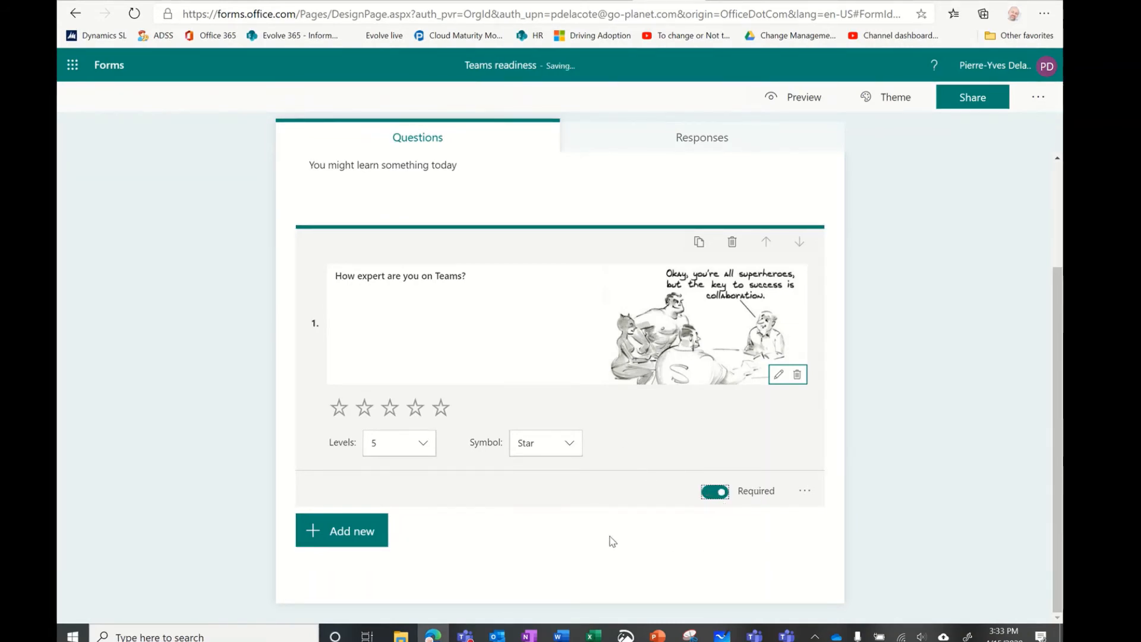
# Step: Add a choice question below the rating that asks "How do stop every notification on Teams?"
pyautogui.click(366, 535)
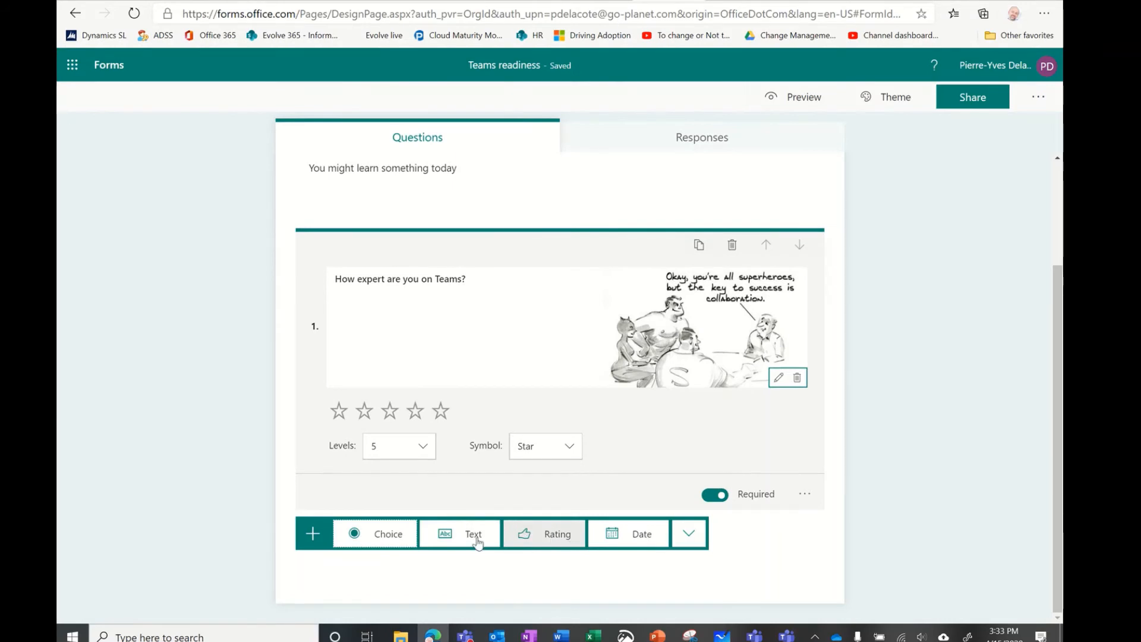
pyautogui.click(399, 534)
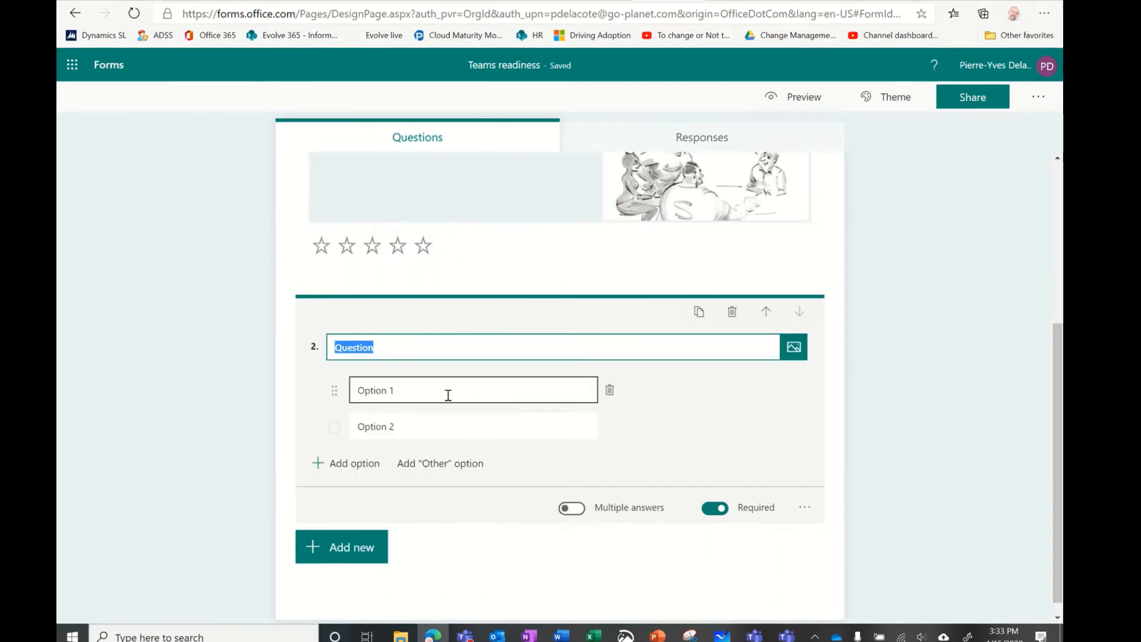
pyautogui.write('How')
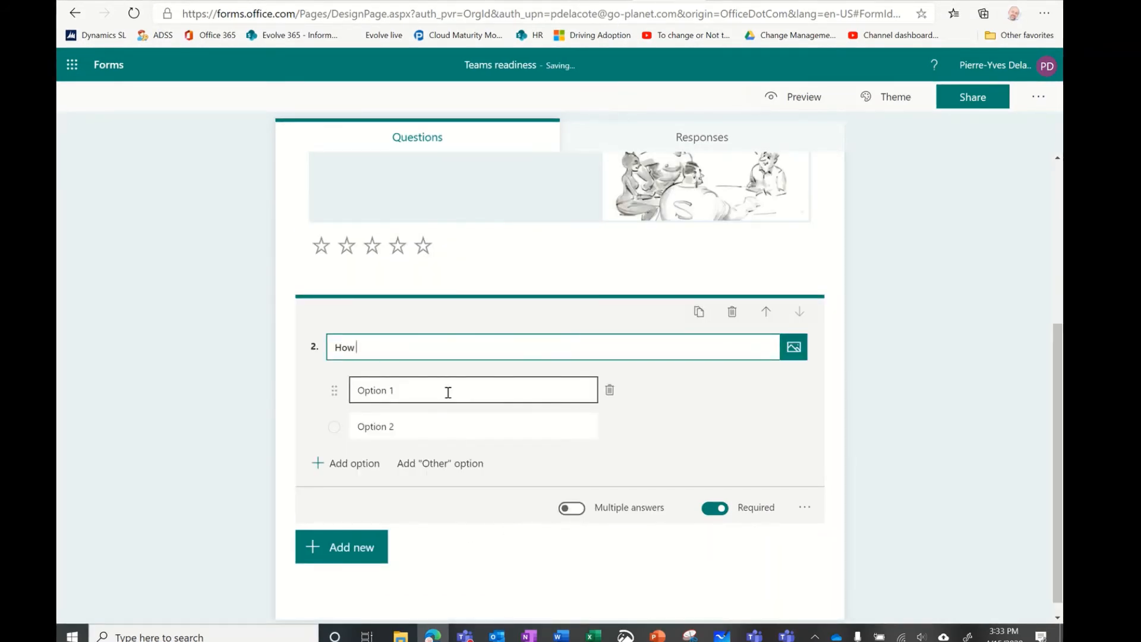
pyautogui.write(' do stop')
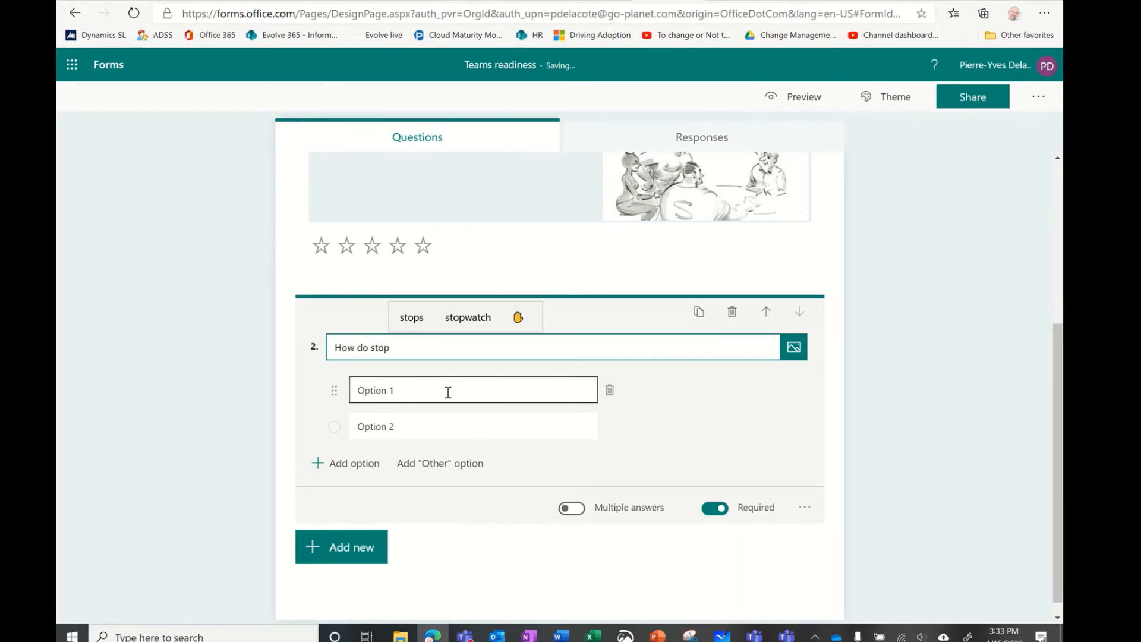
pyautogui.write(' every')
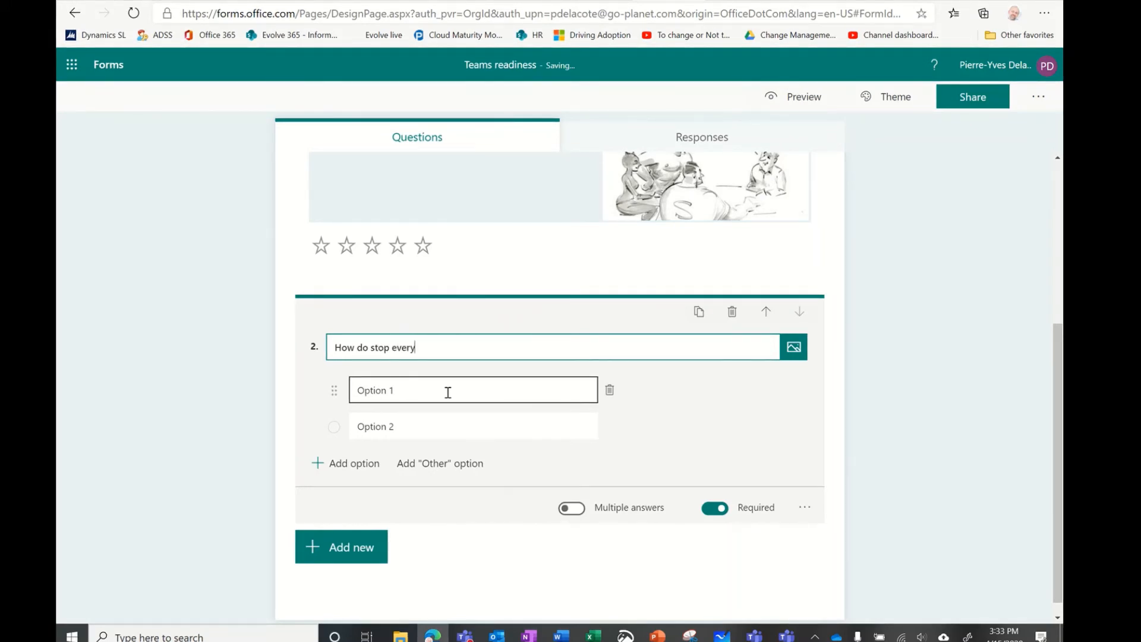
pyautogui.write(' notification on Teams')
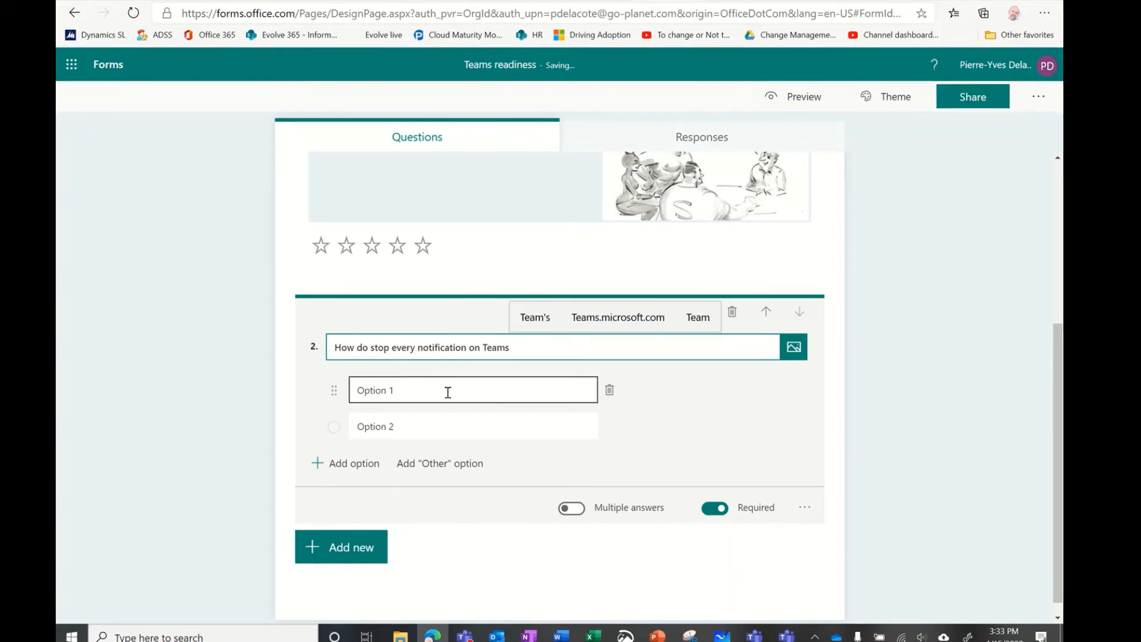
pyautogui.write('?')
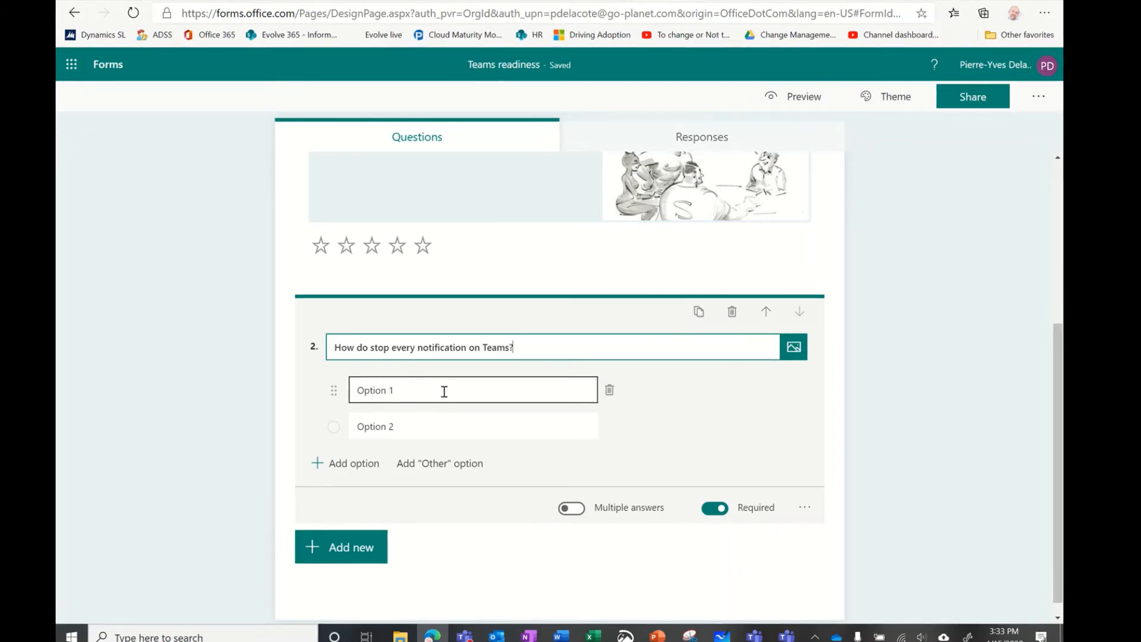
# Step: Set the notification question's first answer option to "Settings/Notifications/Turn off all of them"
pyautogui.click(442, 391)
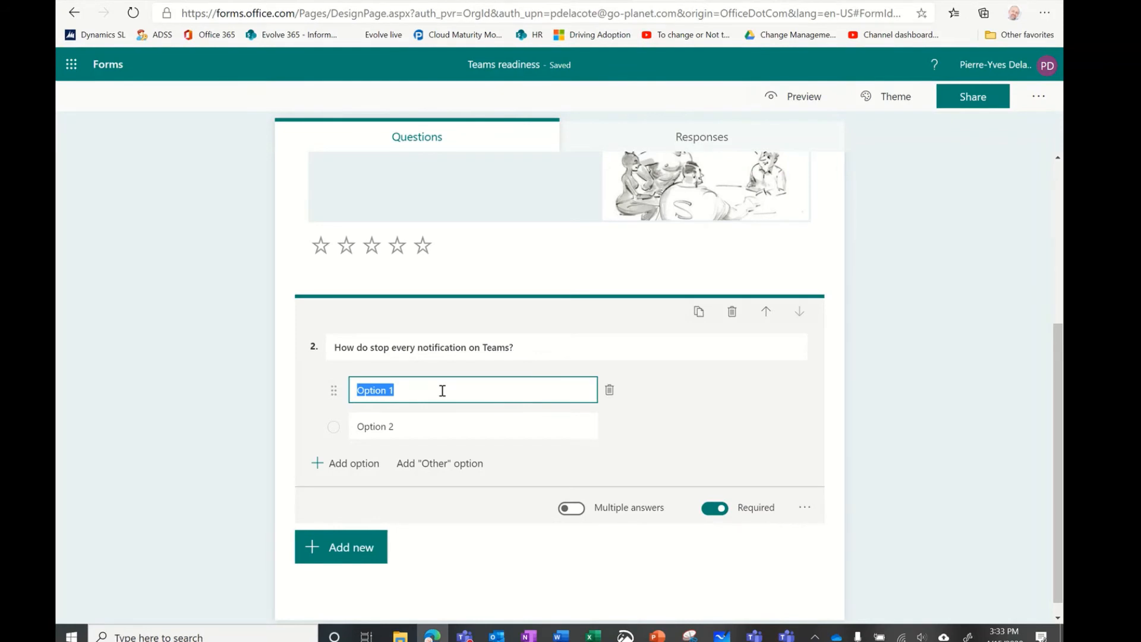
pyautogui.write('Settin')
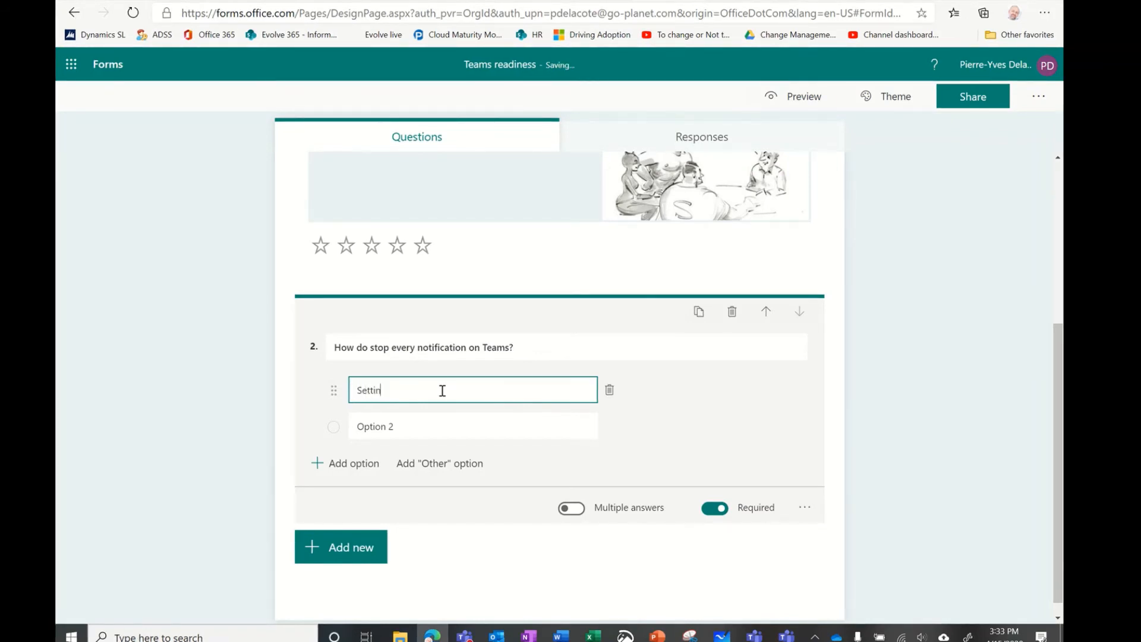
pyautogui.write('gs')
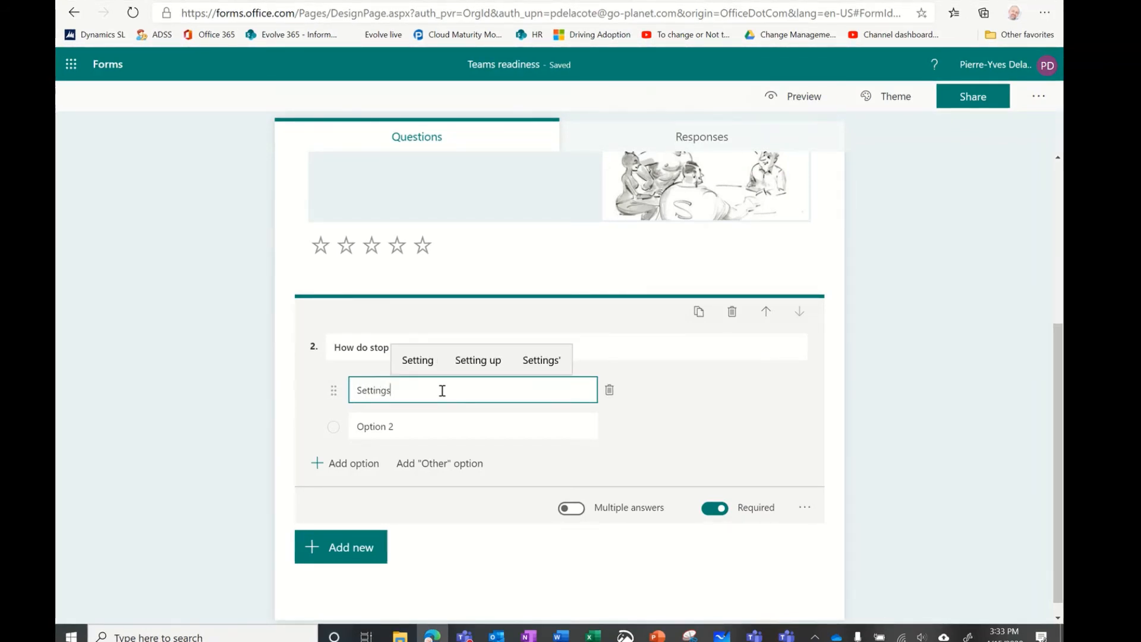
pyautogui.write('/Notifi')
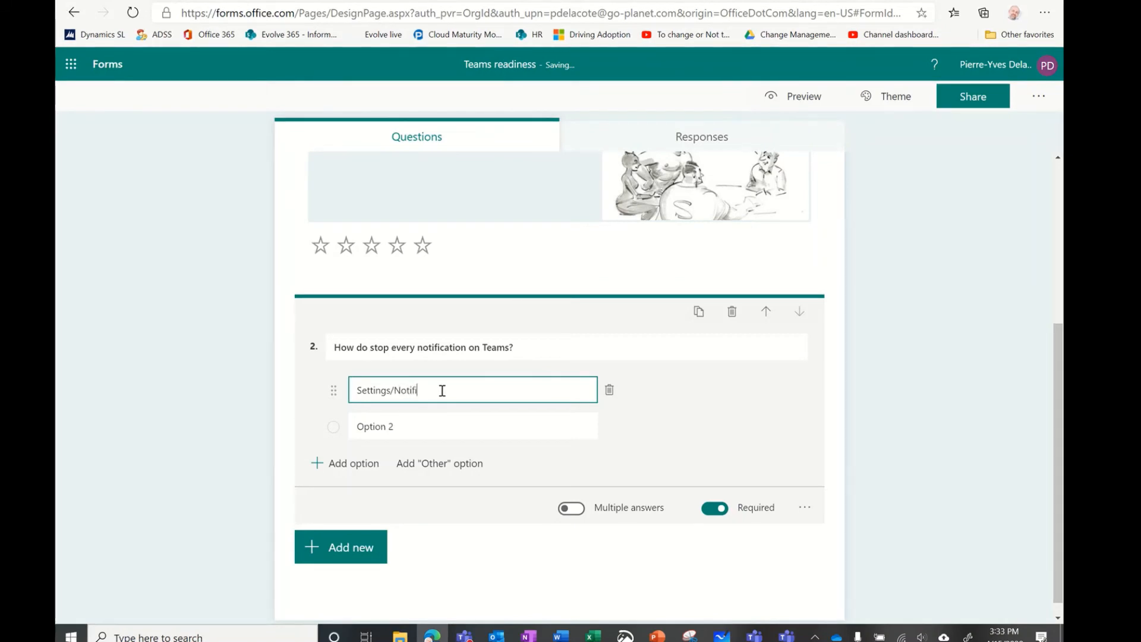
pyautogui.write('cation')
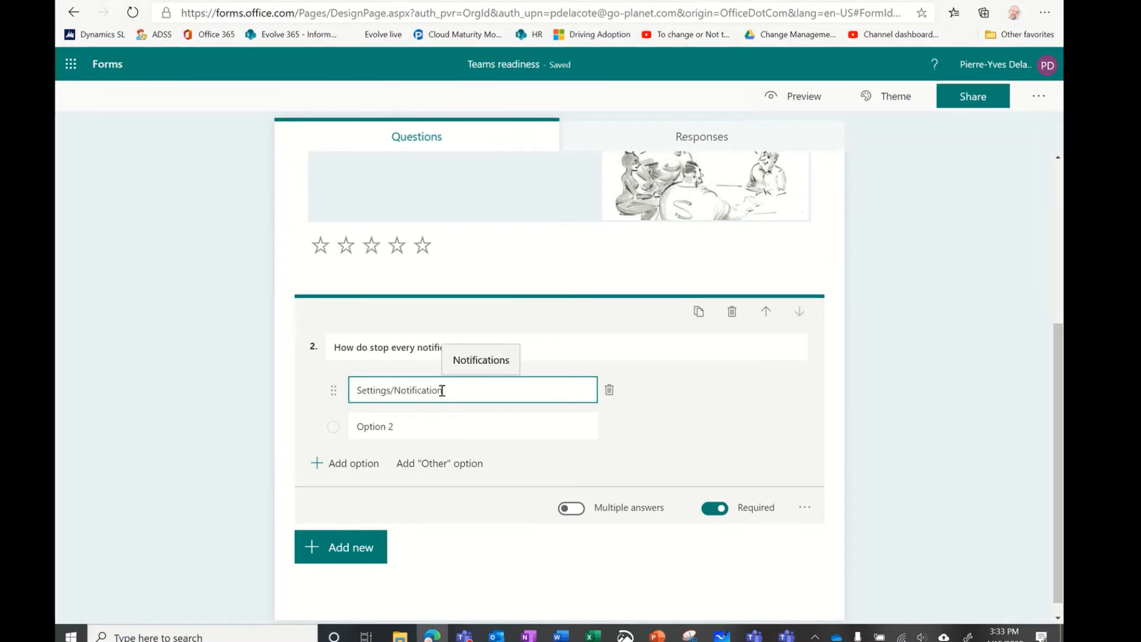
pyautogui.write('s/Turn off')
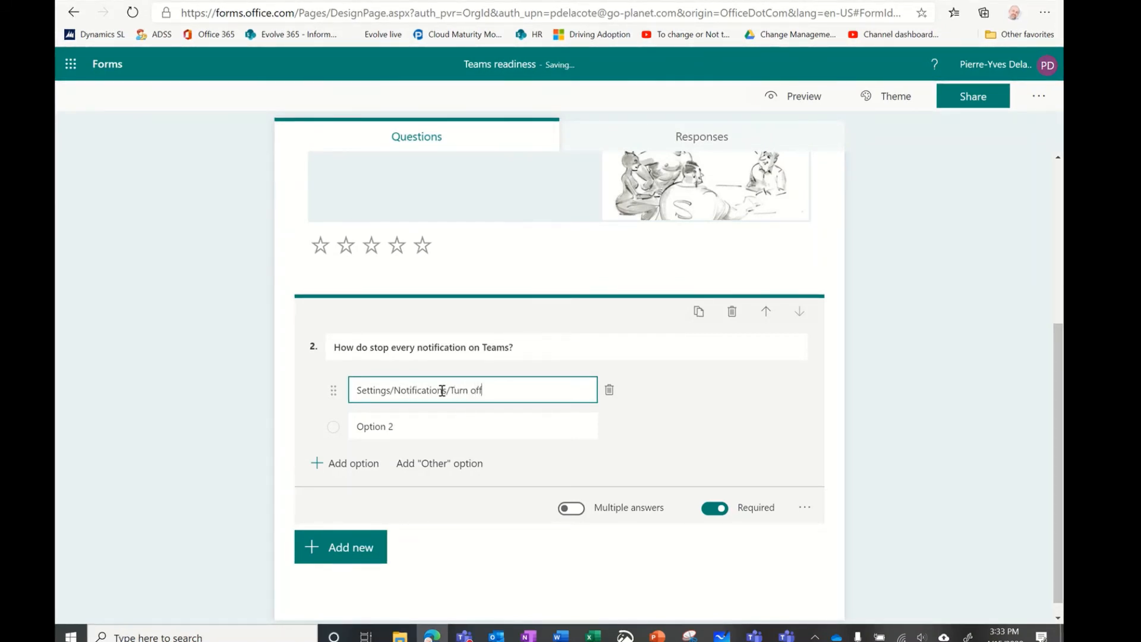
pyautogui.write(' a')
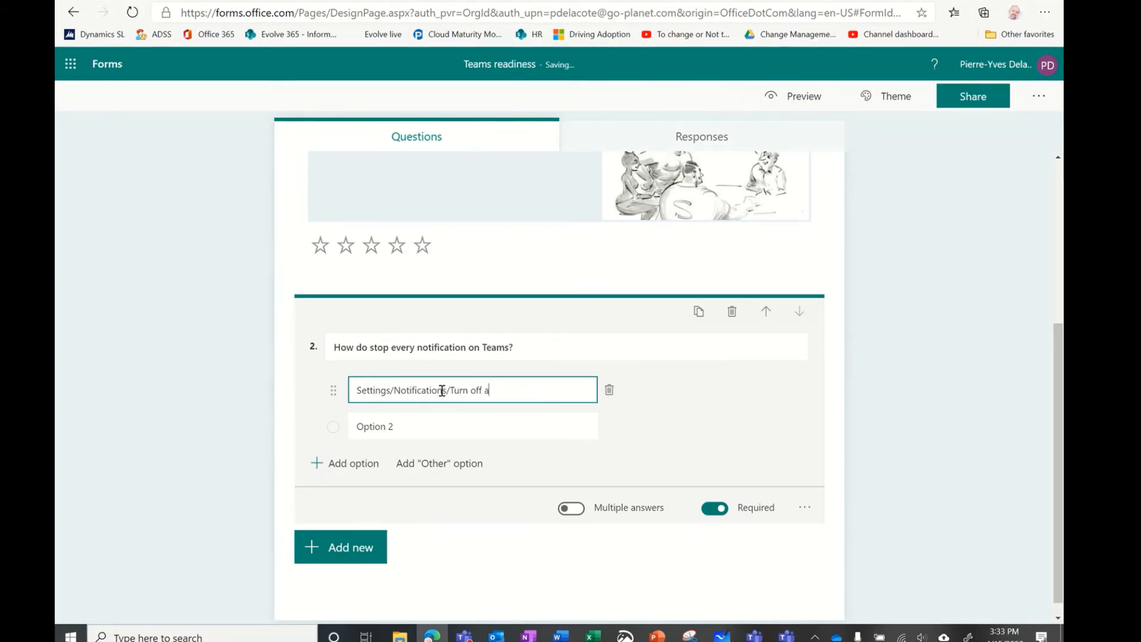
pyautogui.write('ll of them')
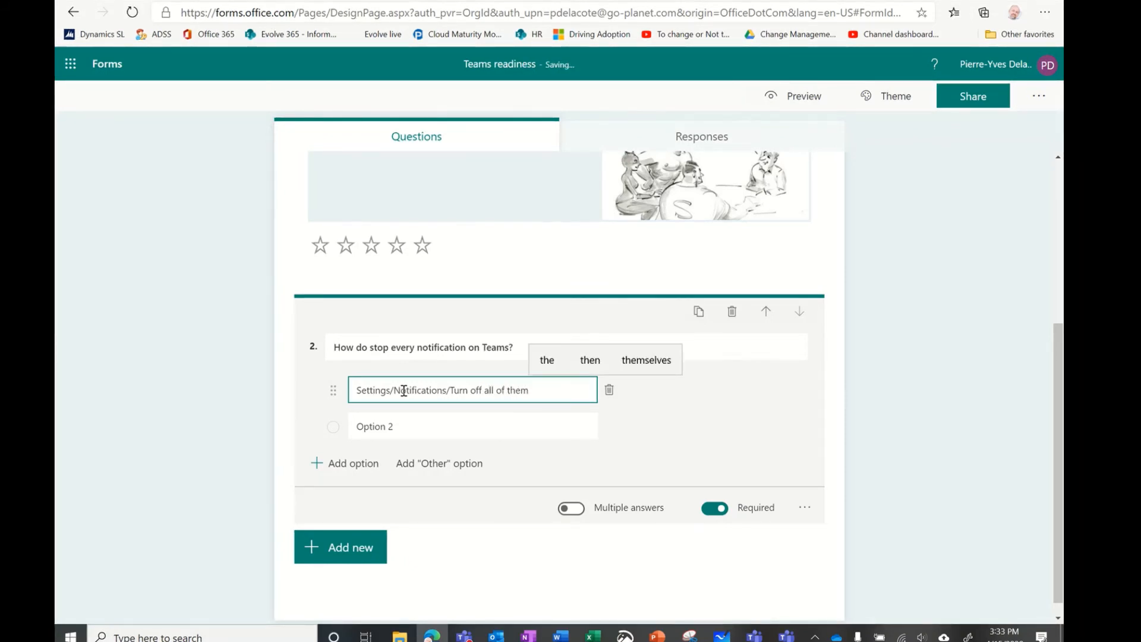
# Step: Complete the notification question's answers with "Turn off Teams", "Mute conversation" and an "Other" option
pyautogui.click(407, 431)
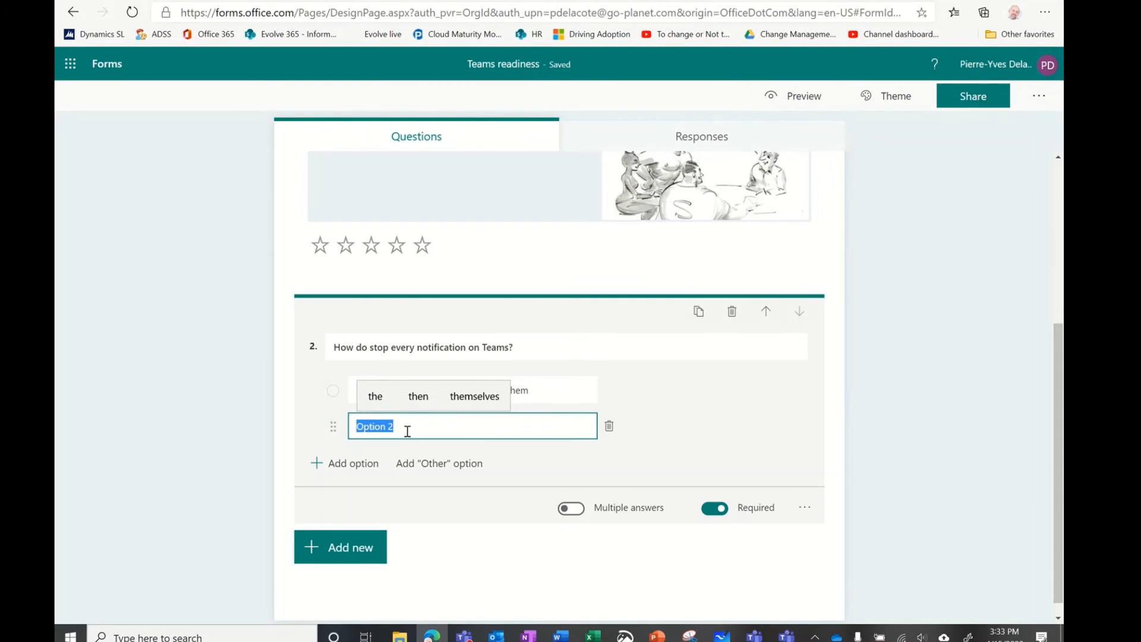
pyautogui.write('Turn ')
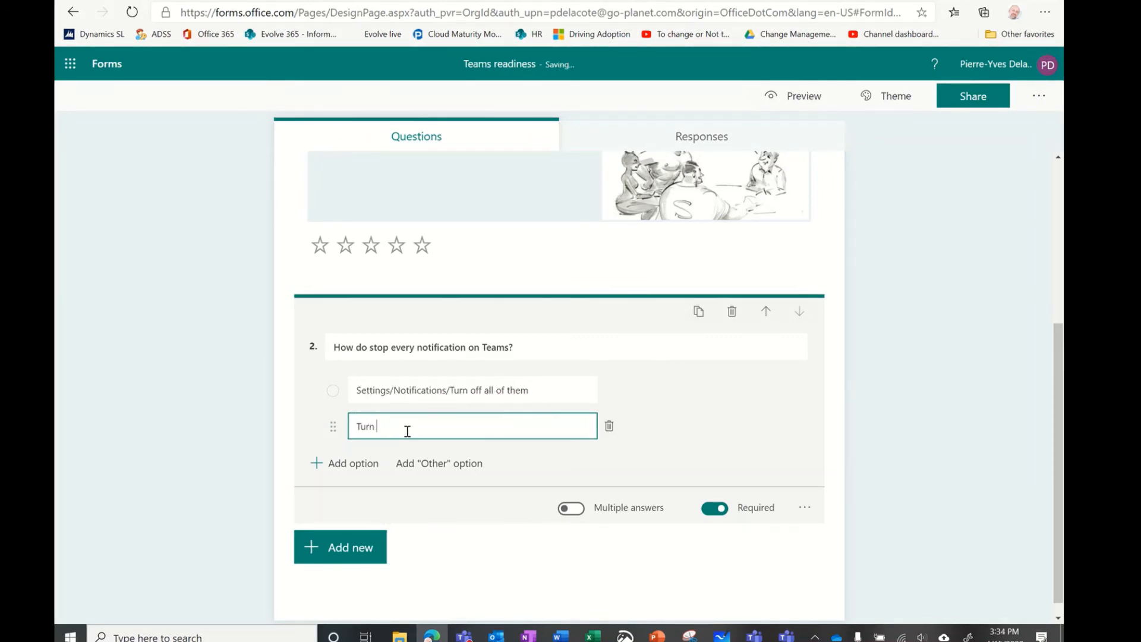
pyautogui.write('off Teams')
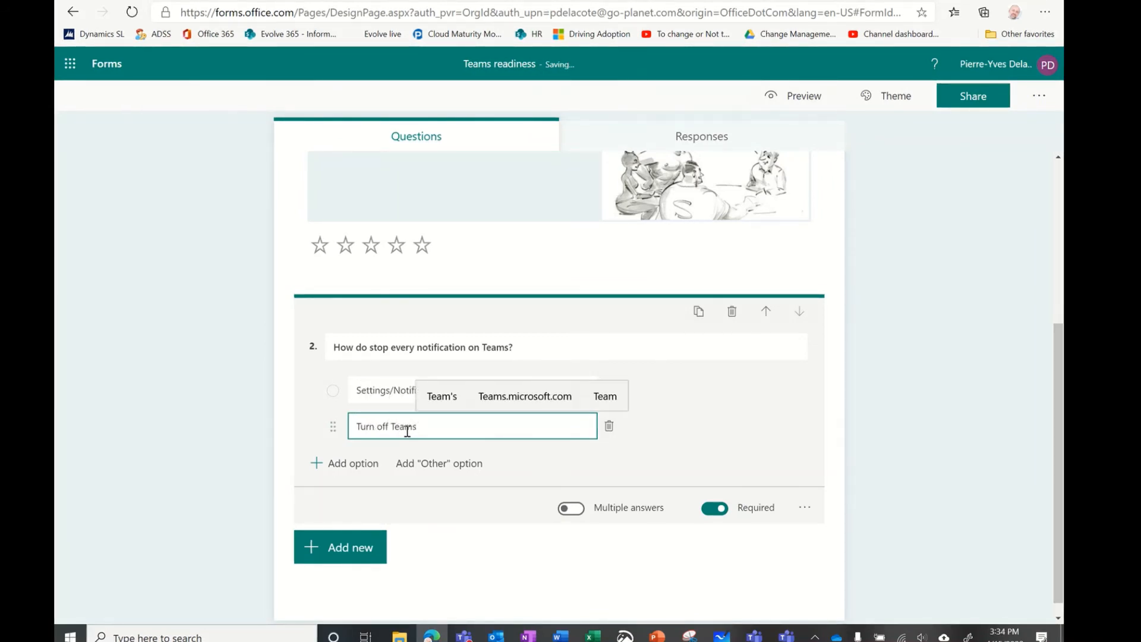
pyautogui.click(353, 464)
pyautogui.write('M')
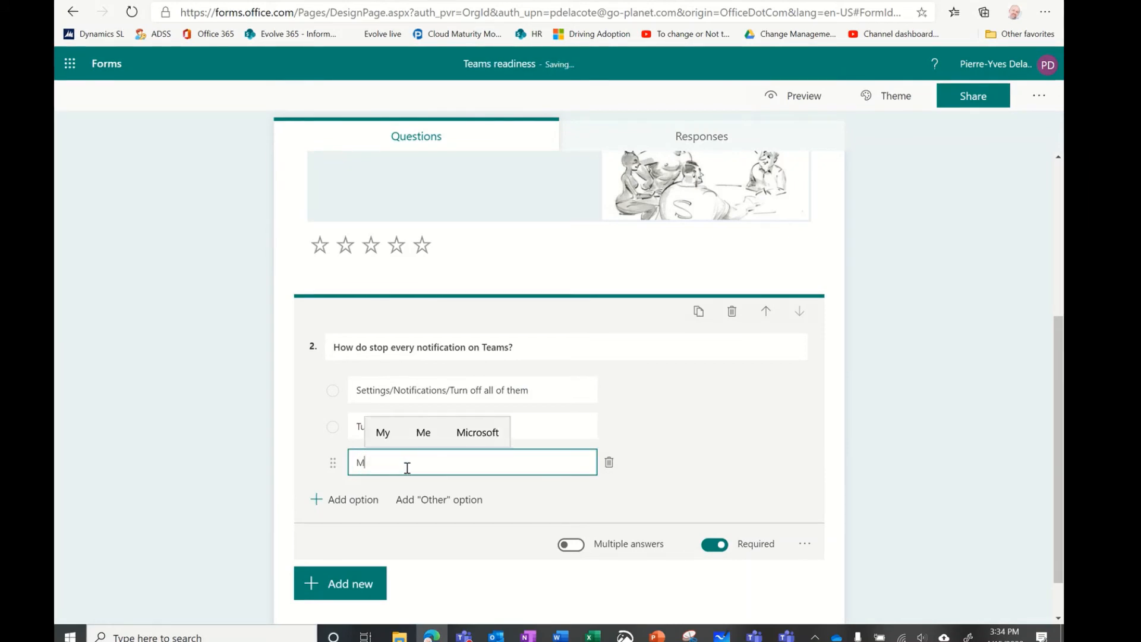
pyautogui.write('ute conversation')
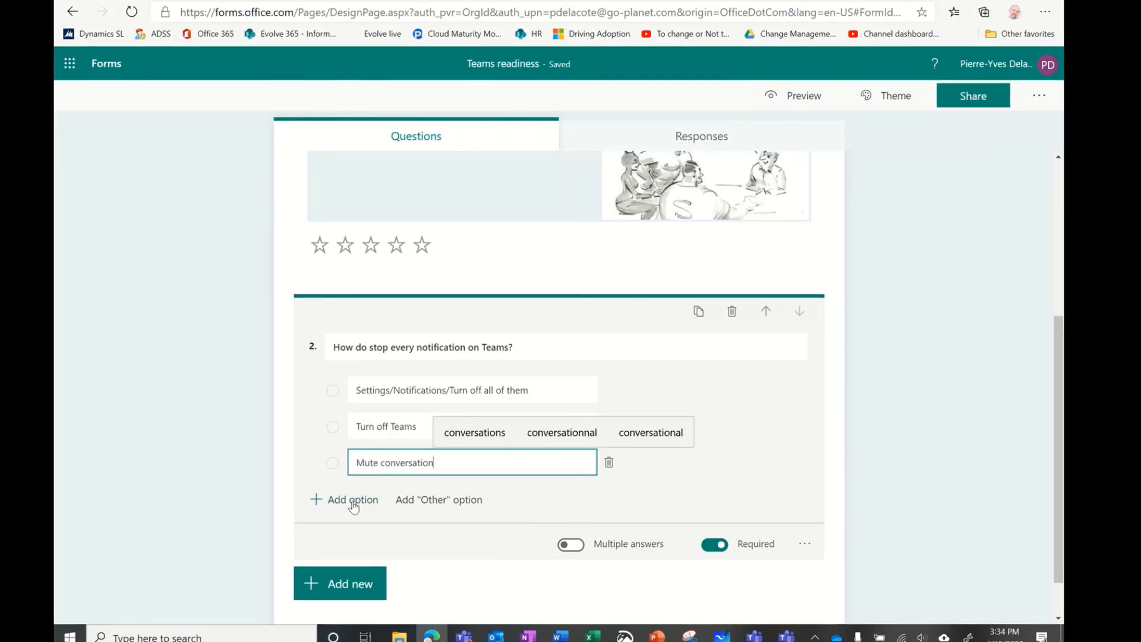
pyautogui.click(474, 501)
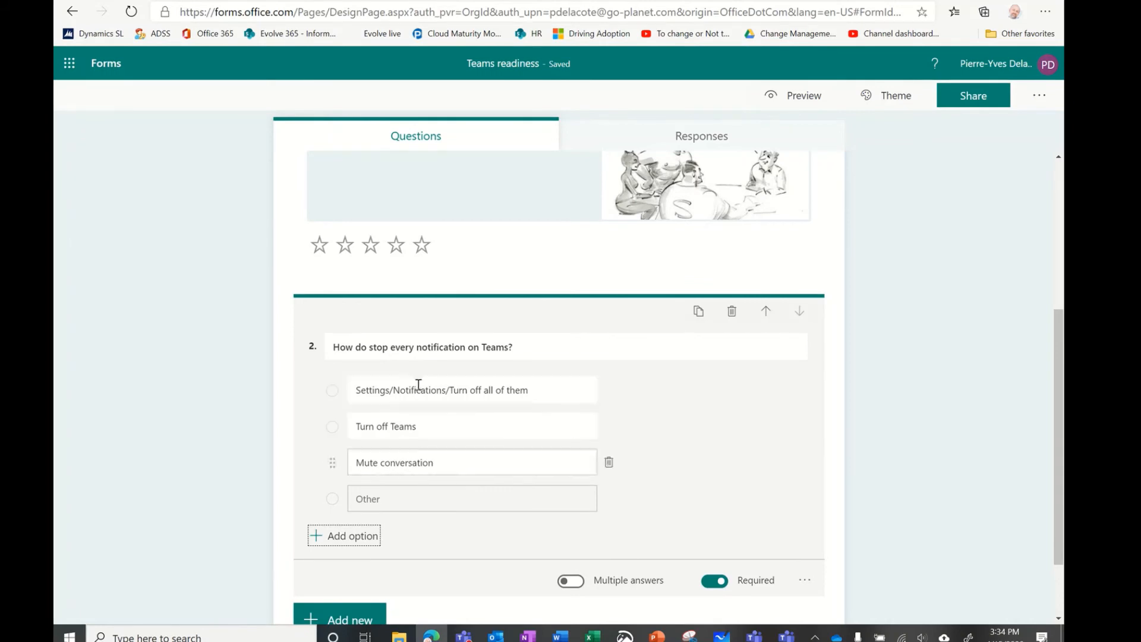
# Step: Start inserting a video in the notification question and copy the URL of YouTube's "Episode #91 How to stop all the Teams notifications right away?"
pyautogui.click(794, 347)
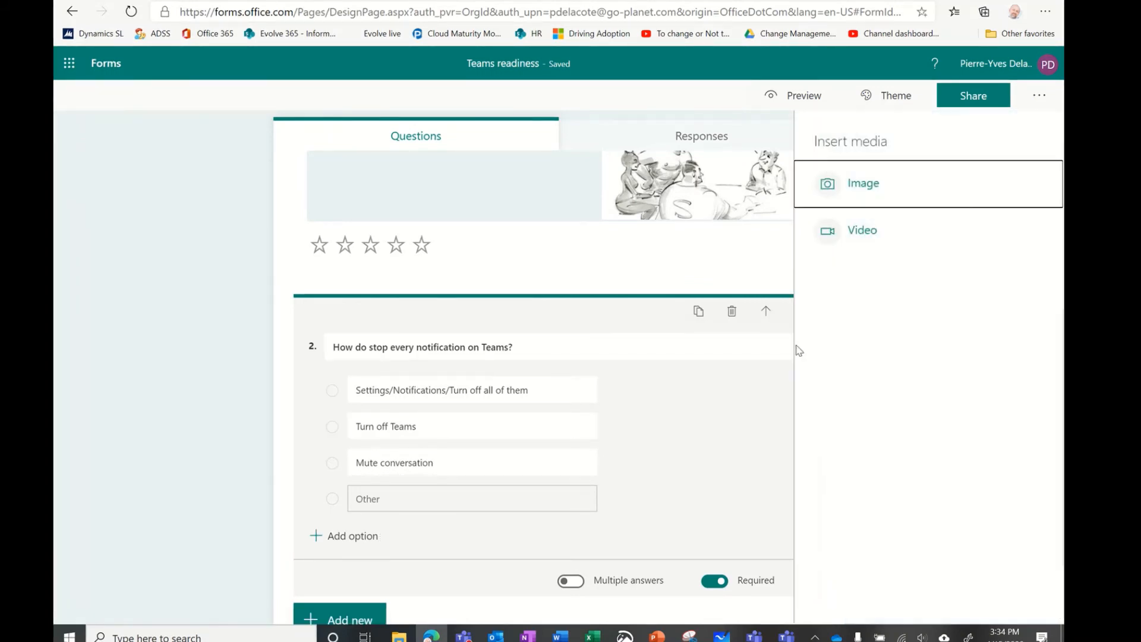
pyautogui.click(869, 231)
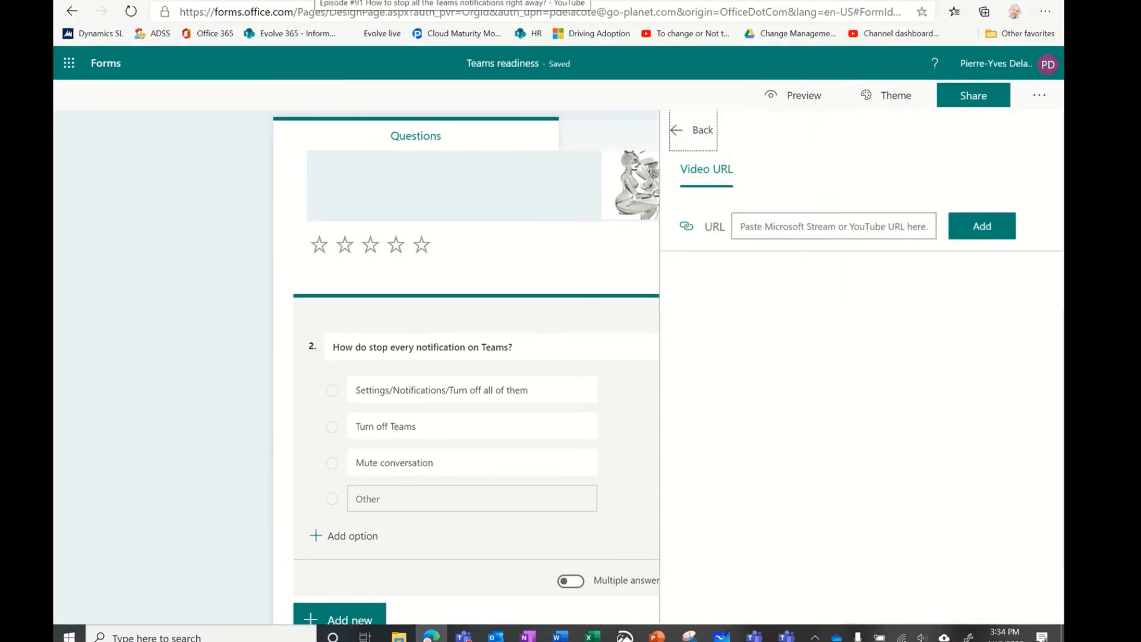
pyautogui.click(363, 0)
pyautogui.rightClick(373, 14)
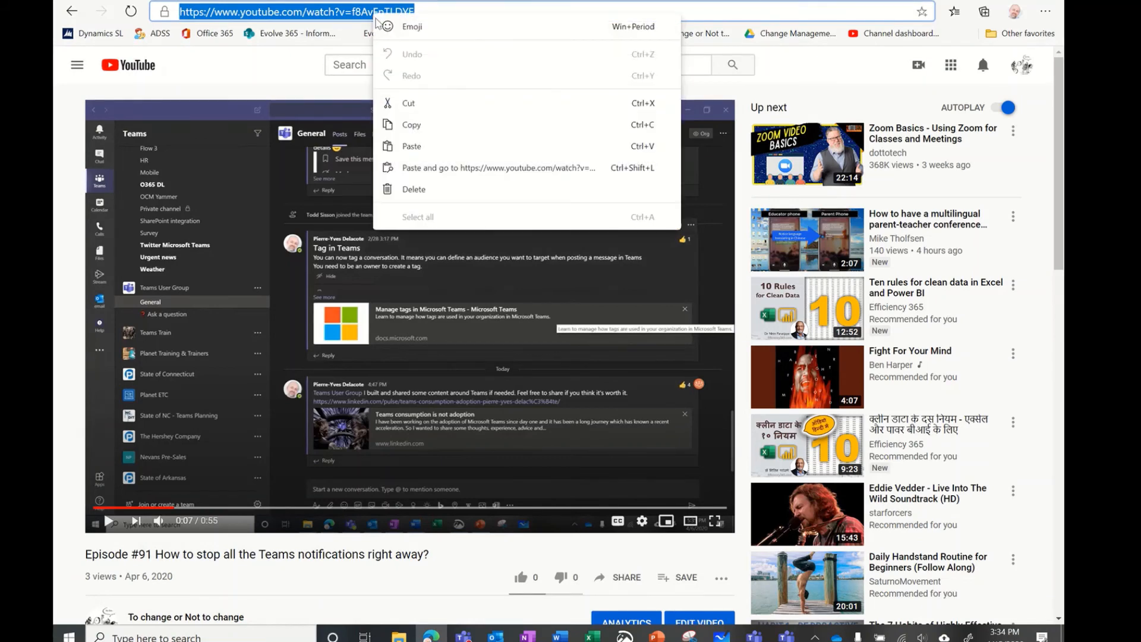
pyautogui.click(443, 125)
# Step: Return to the Teams readiness form, add the copied YouTube URL as the notification question's video, and review the question
pyautogui.click(726, 10)
pyautogui.click(981, 52)
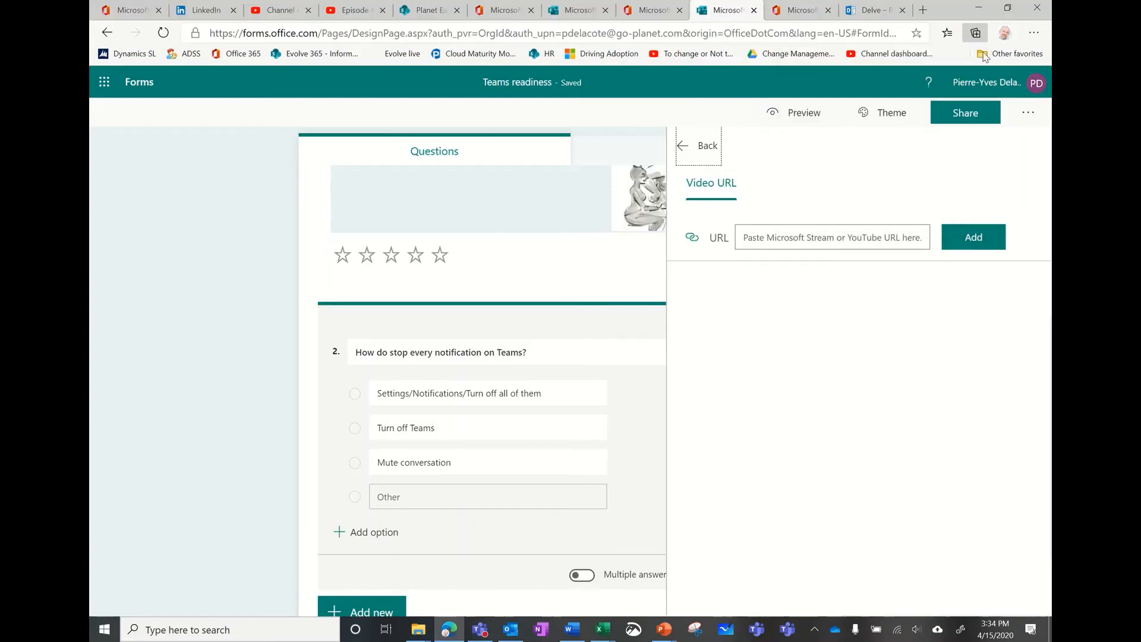
pyautogui.click(818, 240)
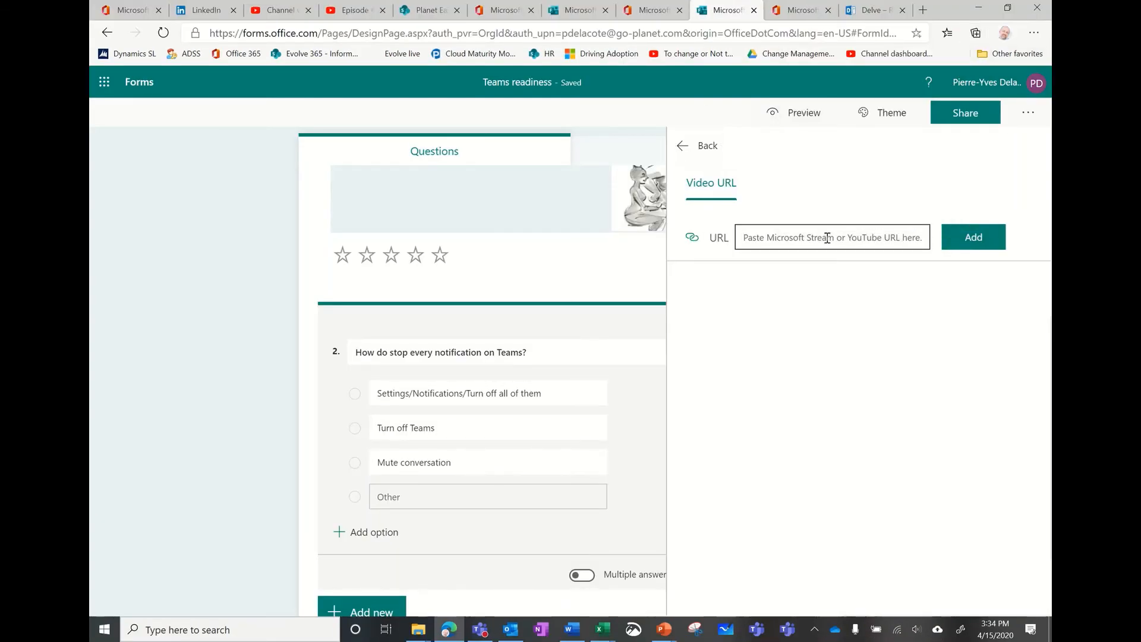
pyautogui.hotkey('ctrl', 'v')
pyautogui.click(980, 245)
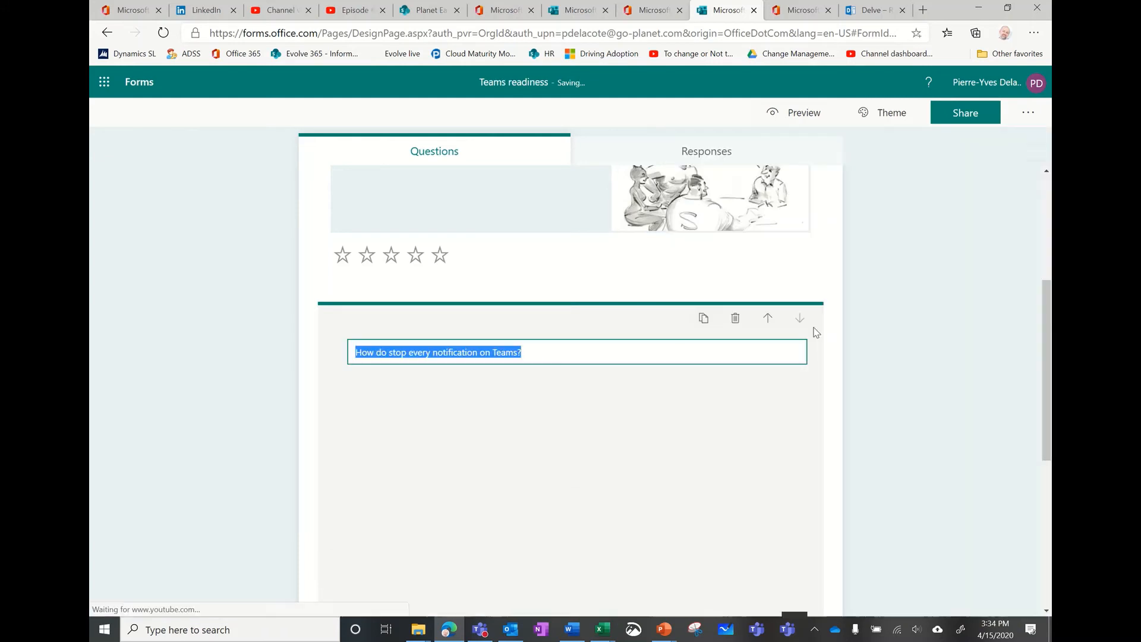
pyautogui.scroll(-3, 594, 416)
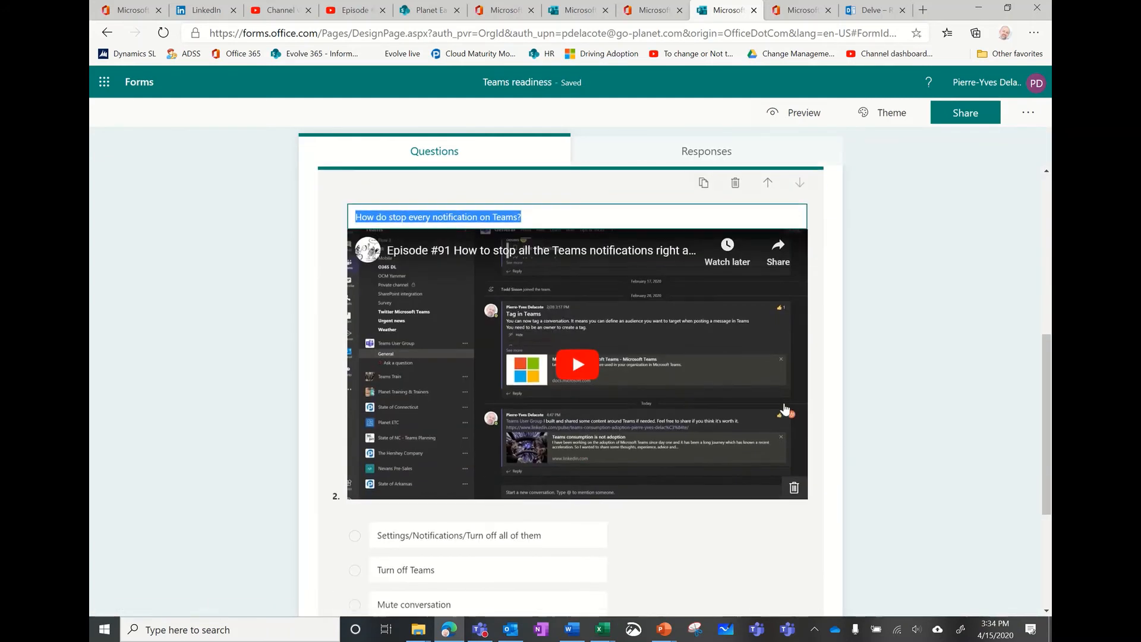
pyautogui.click(891, 407)
pyautogui.scroll(-2, 576, 433)
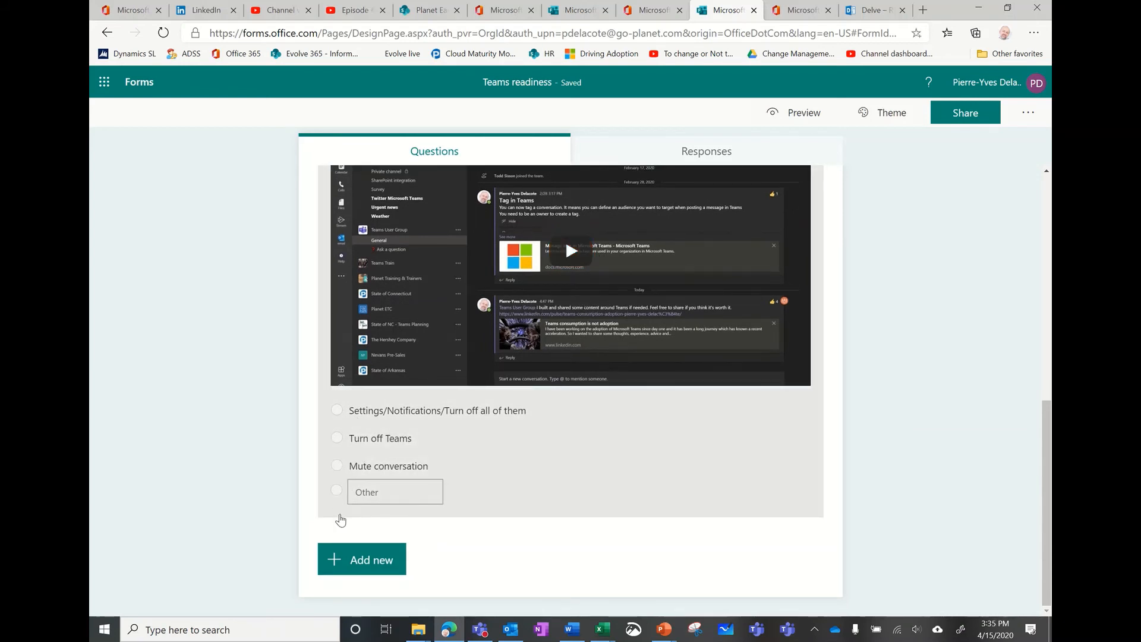
pyautogui.scroll(2, 731, 457)
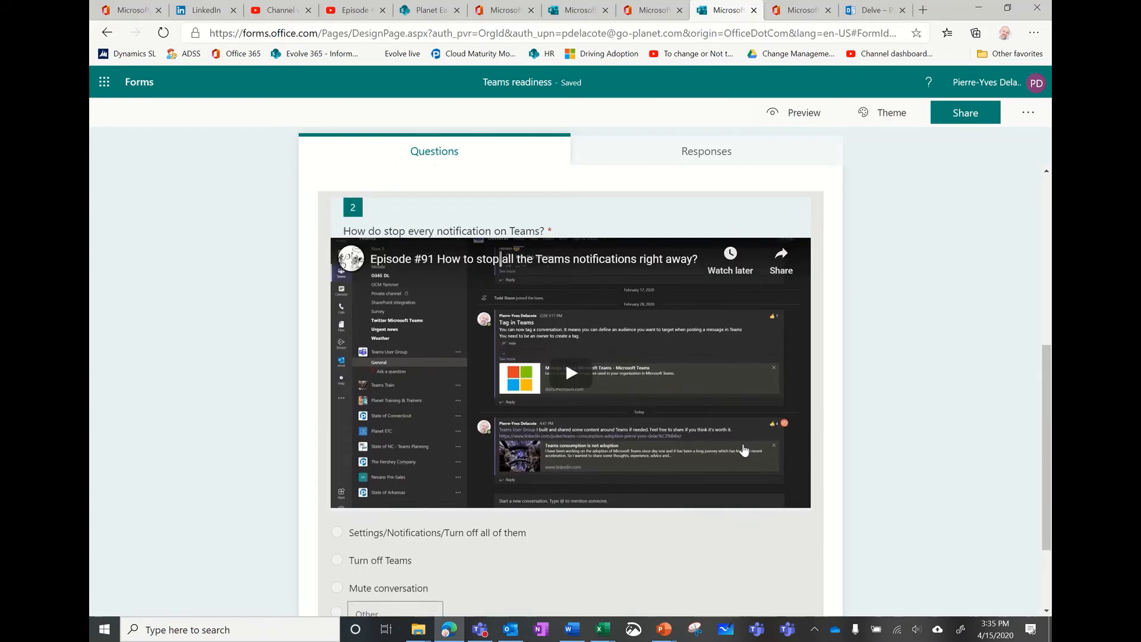
pyautogui.scroll(-2, 376, 570)
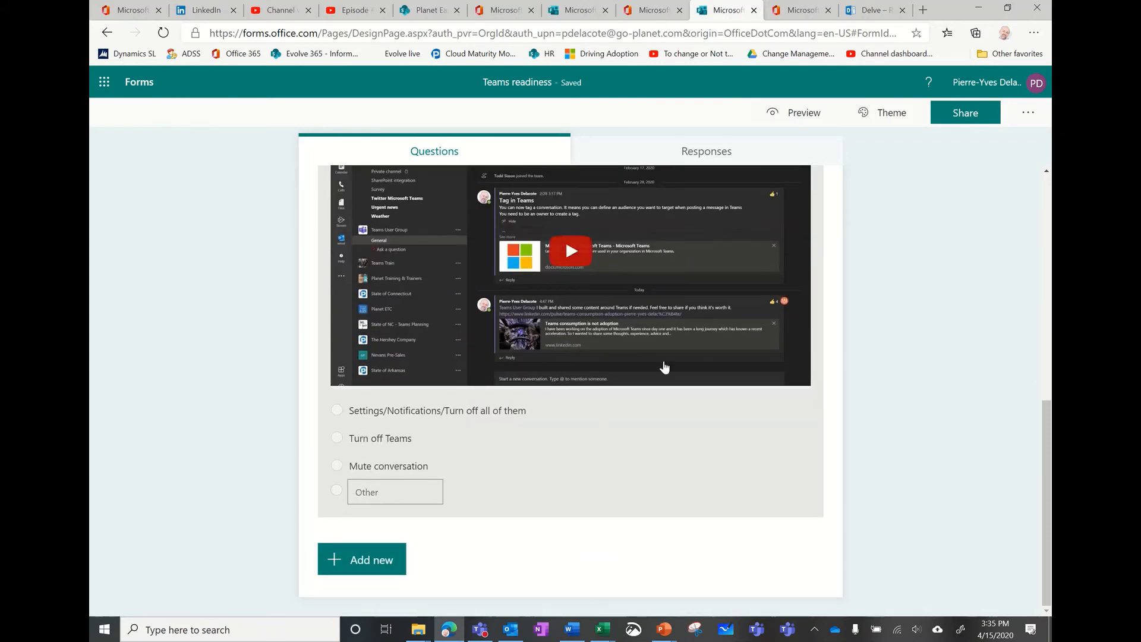
# Step: Try the park, cloudy hills, home office and purple office themes, and apply the blue theme with hands holding a tablet and charts
pyautogui.click(885, 113)
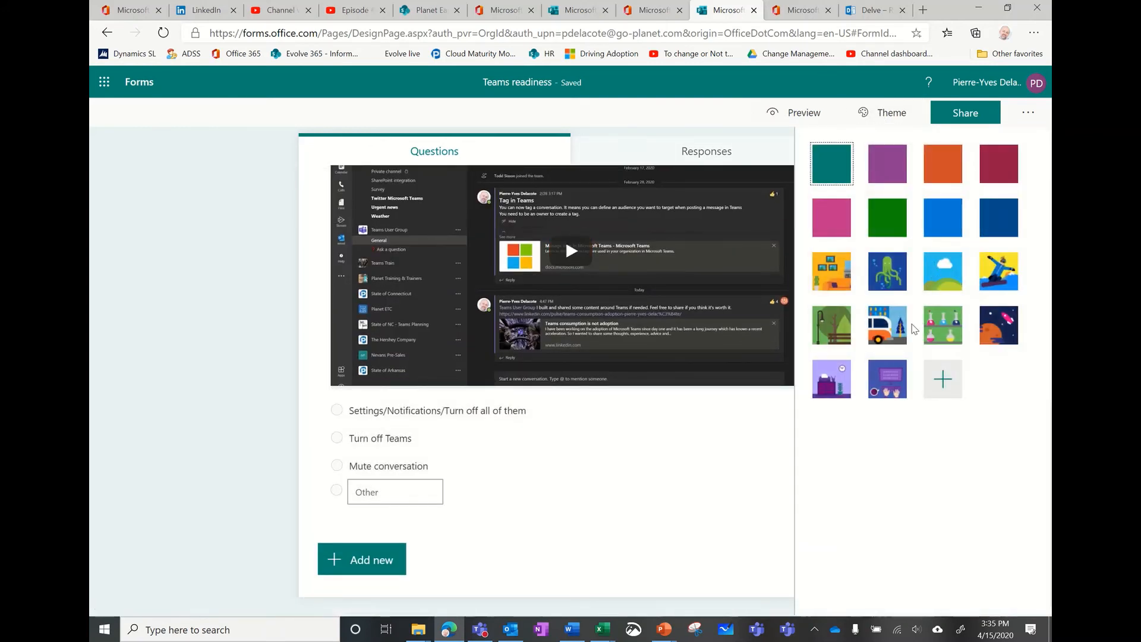
pyautogui.click(832, 328)
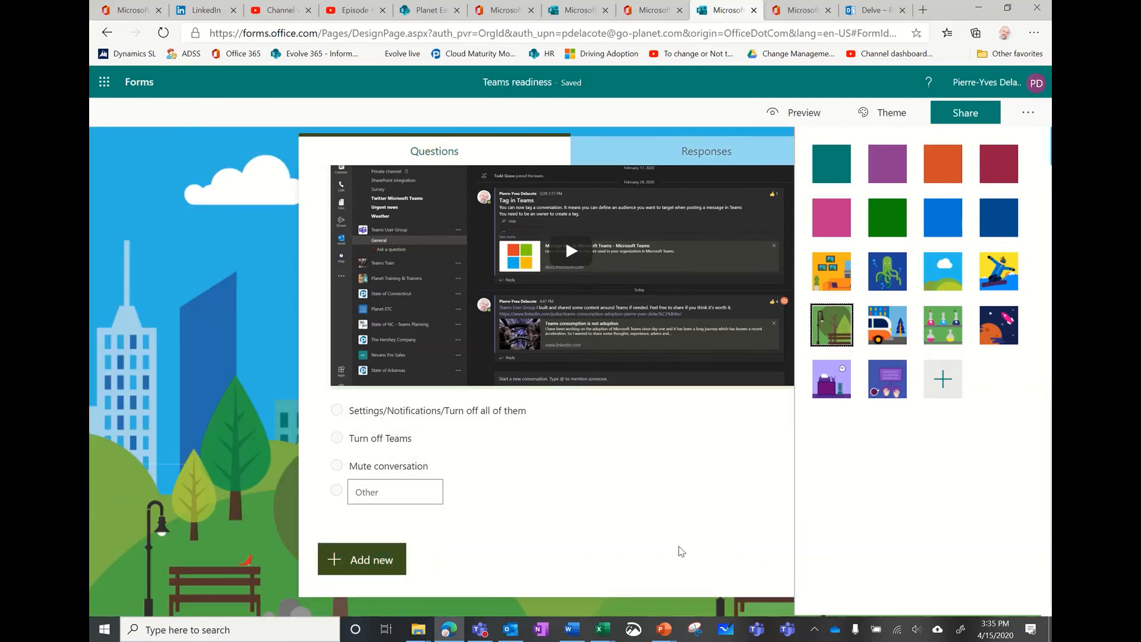
pyautogui.scroll(15, 679, 551)
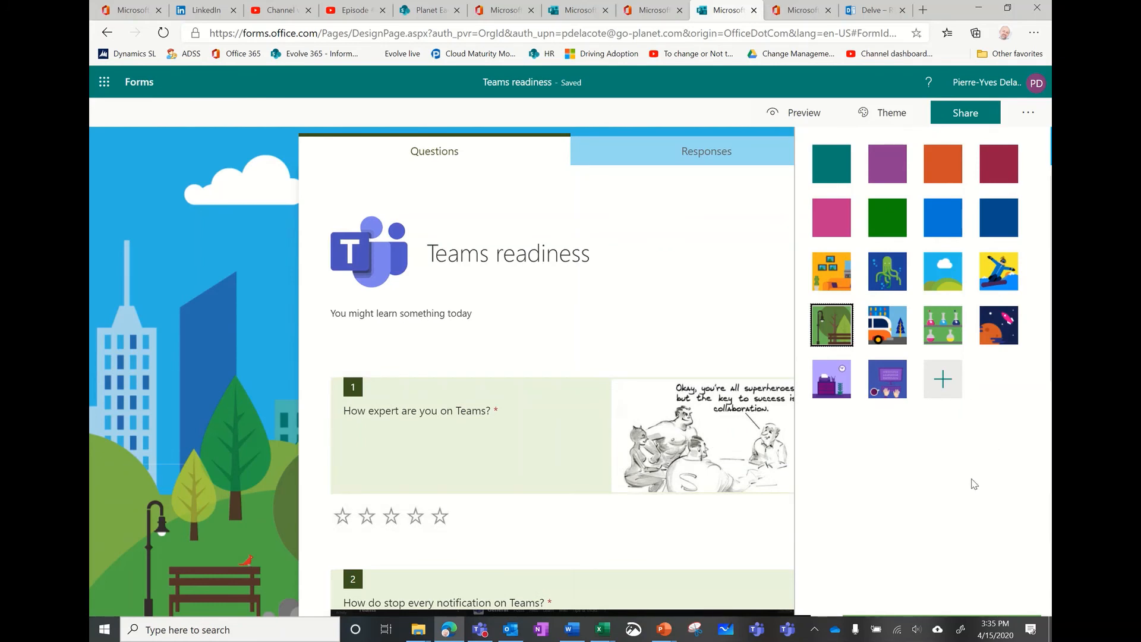
pyautogui.click(951, 286)
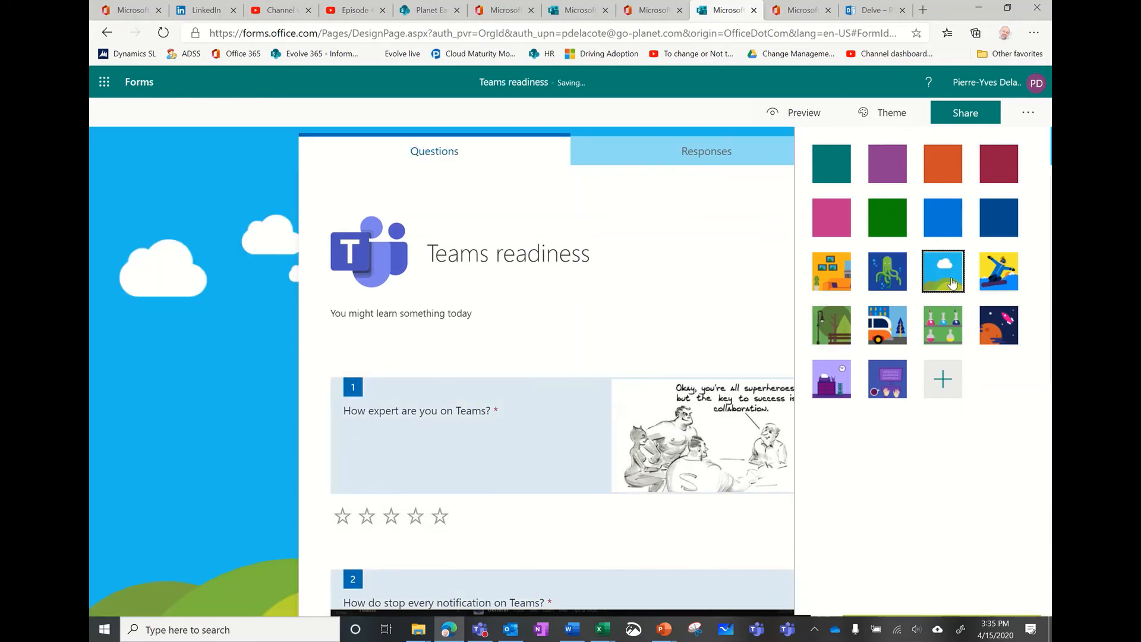
pyautogui.click(832, 267)
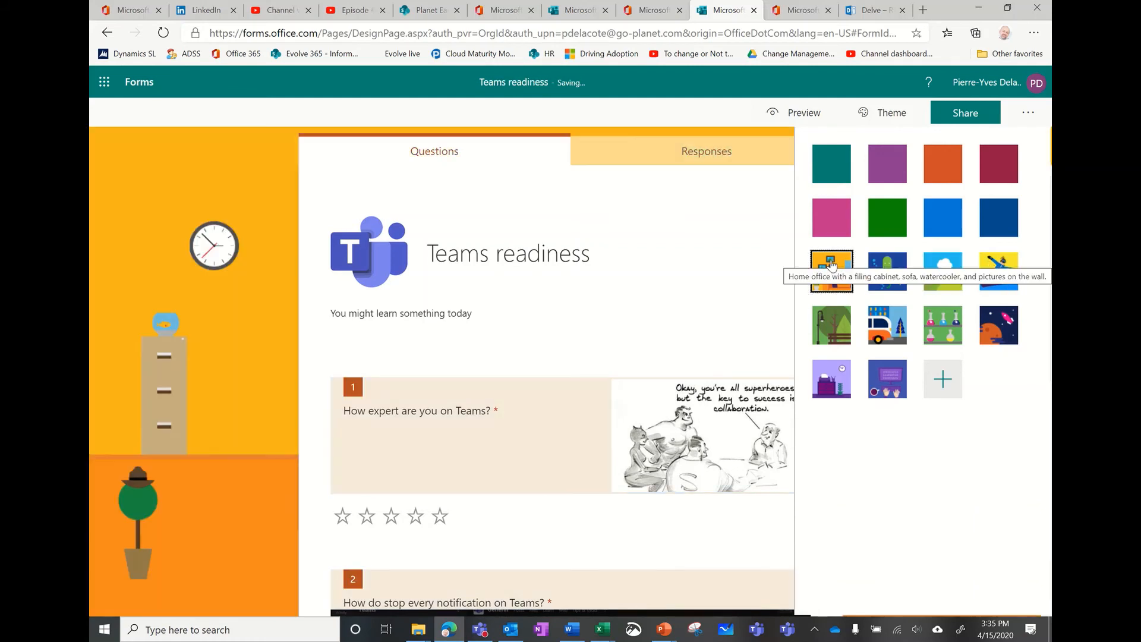
pyautogui.click(833, 378)
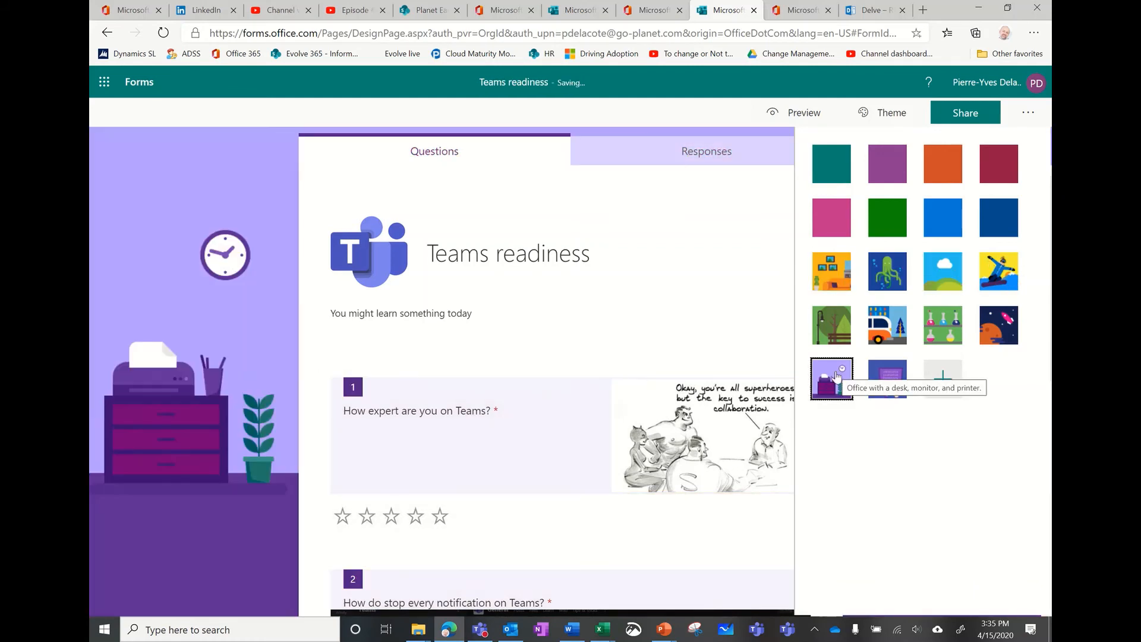
pyautogui.click(893, 396)
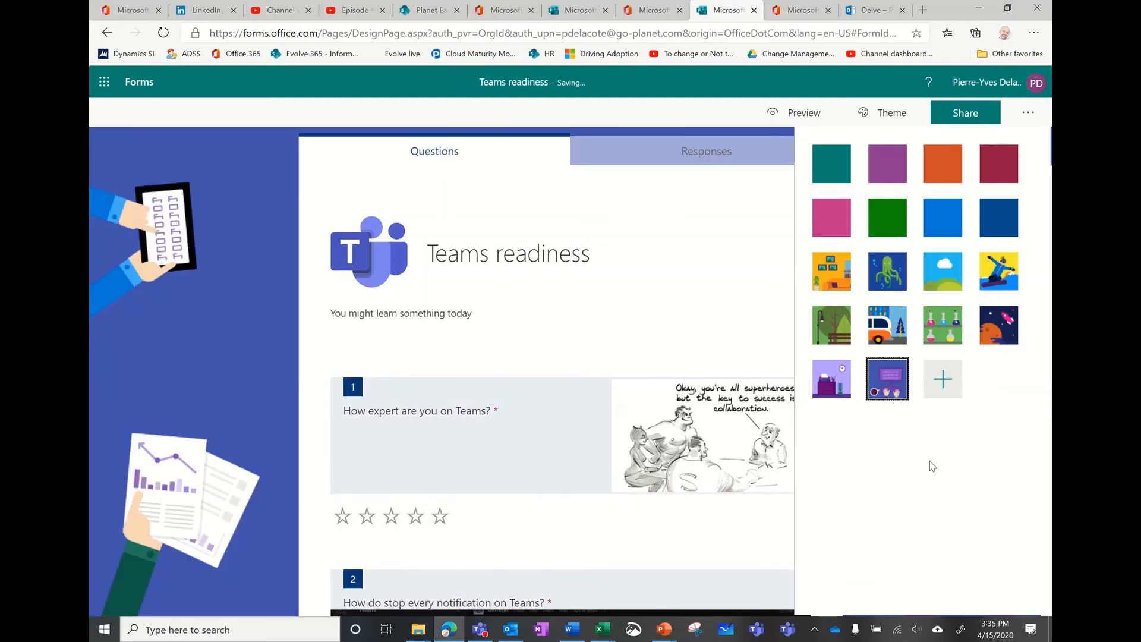
# Step: Check the form's options for sending and collecting responses, and close them
pyautogui.click(980, 121)
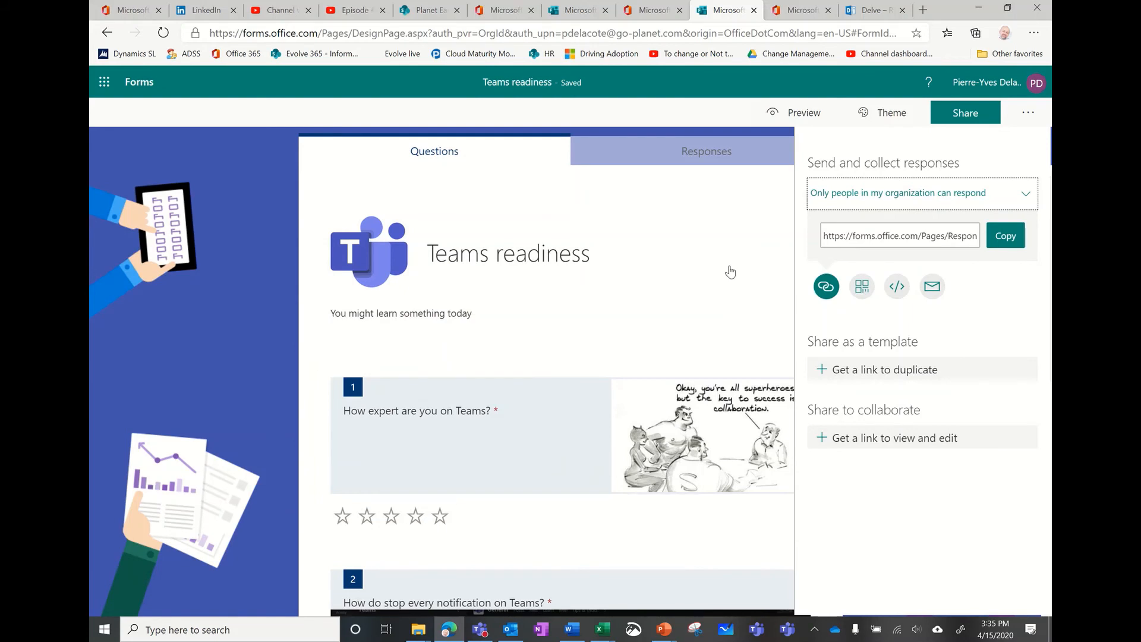
pyautogui.click(244, 258)
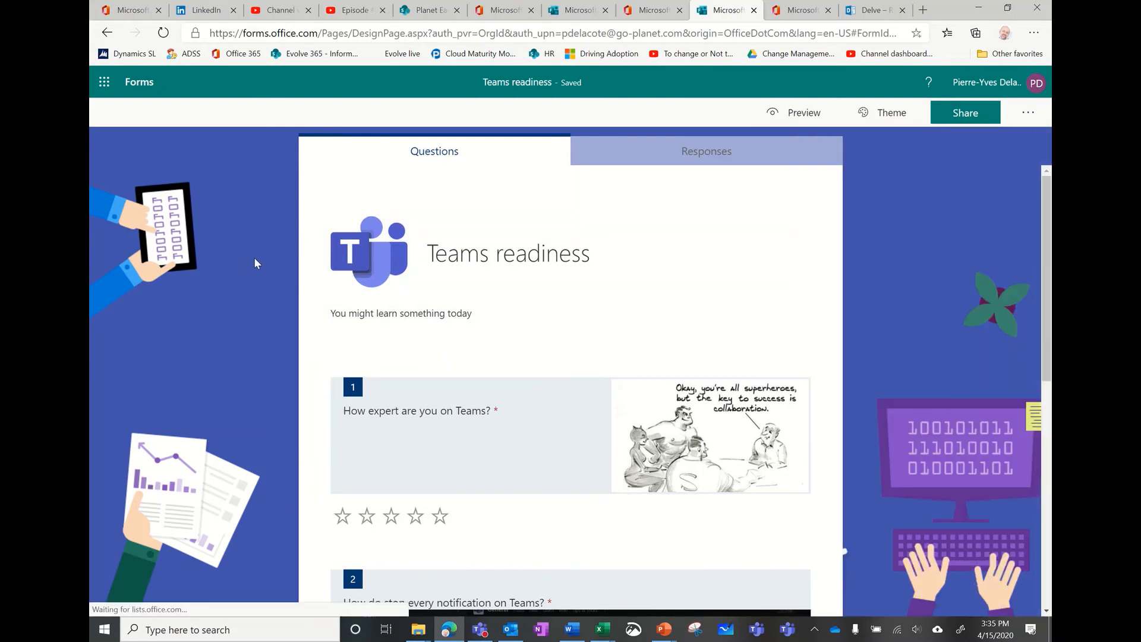